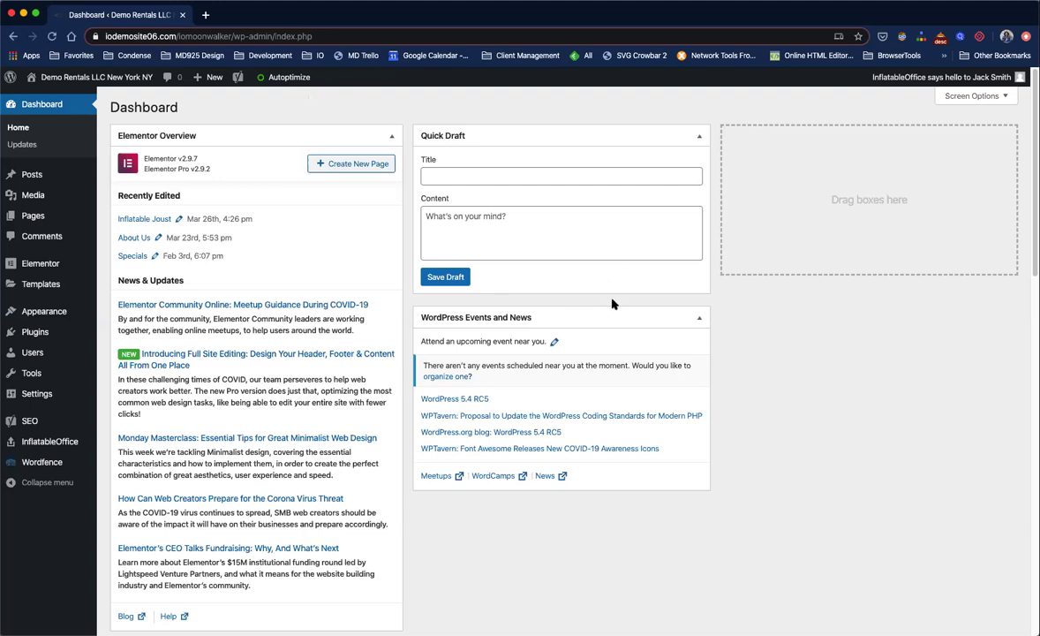
# - Create a new popup template named 'email-popup' from Templates > Popups
pyautogui.moveTo(28, 289)
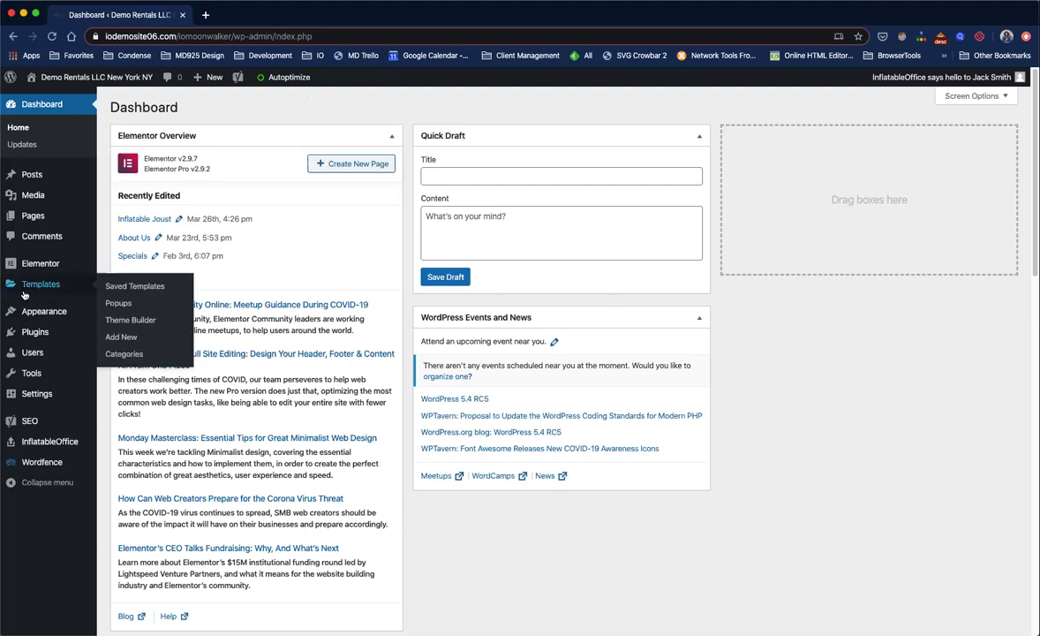
pyautogui.click(125, 307)
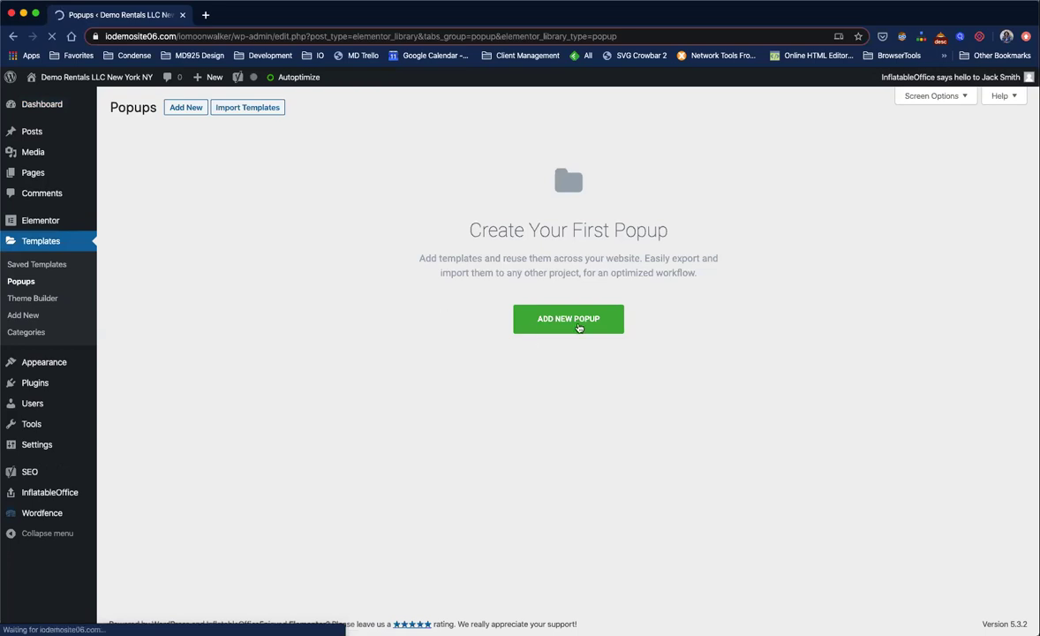
pyautogui.click(579, 327)
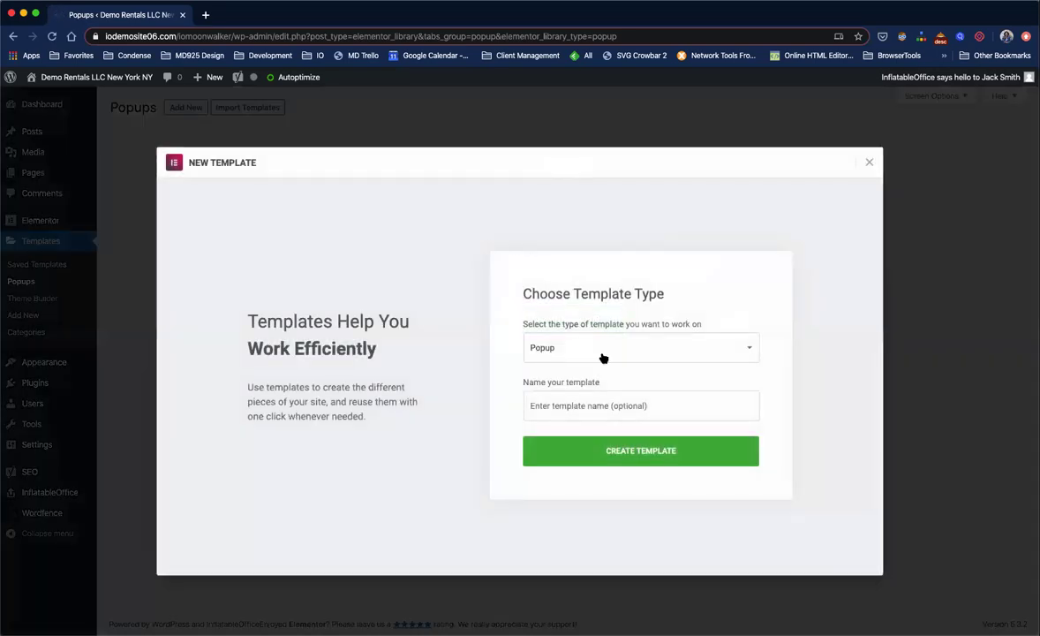
pyautogui.click(546, 409)
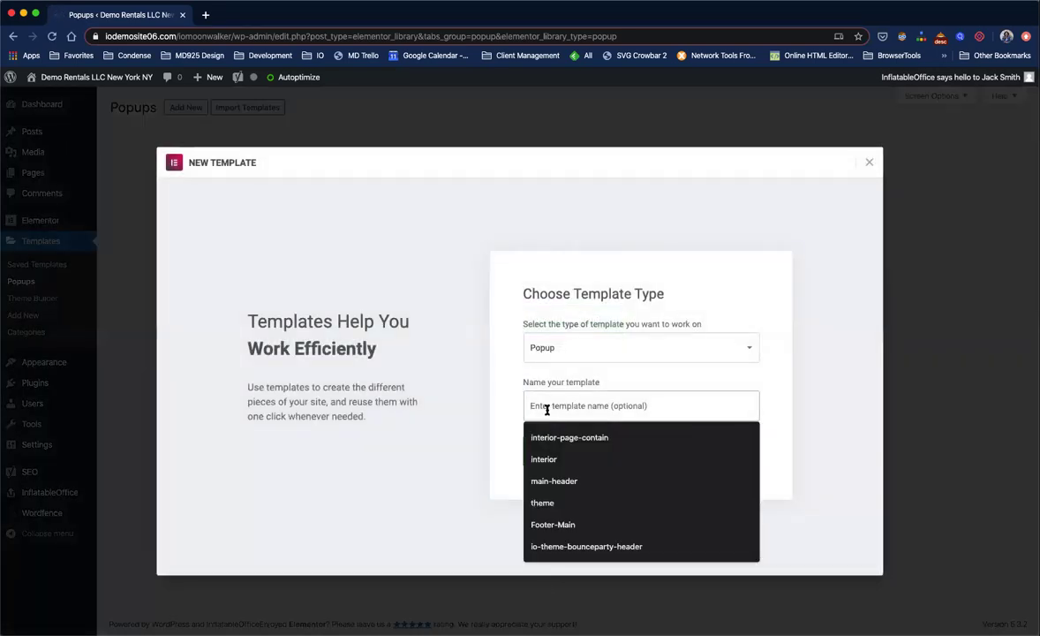
pyautogui.write('email-po')
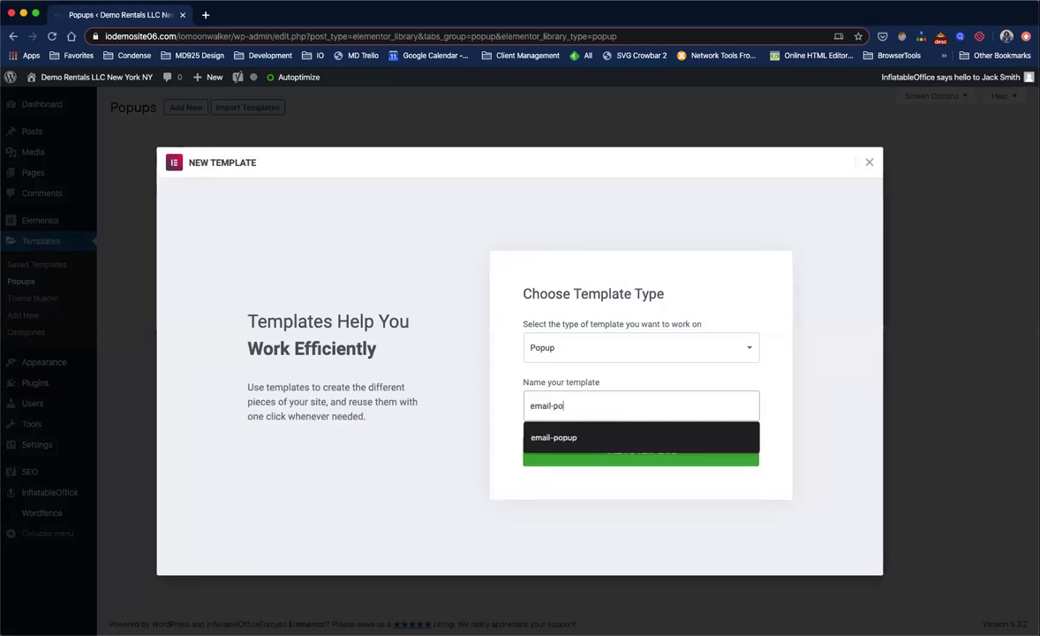
pyautogui.write('pup')
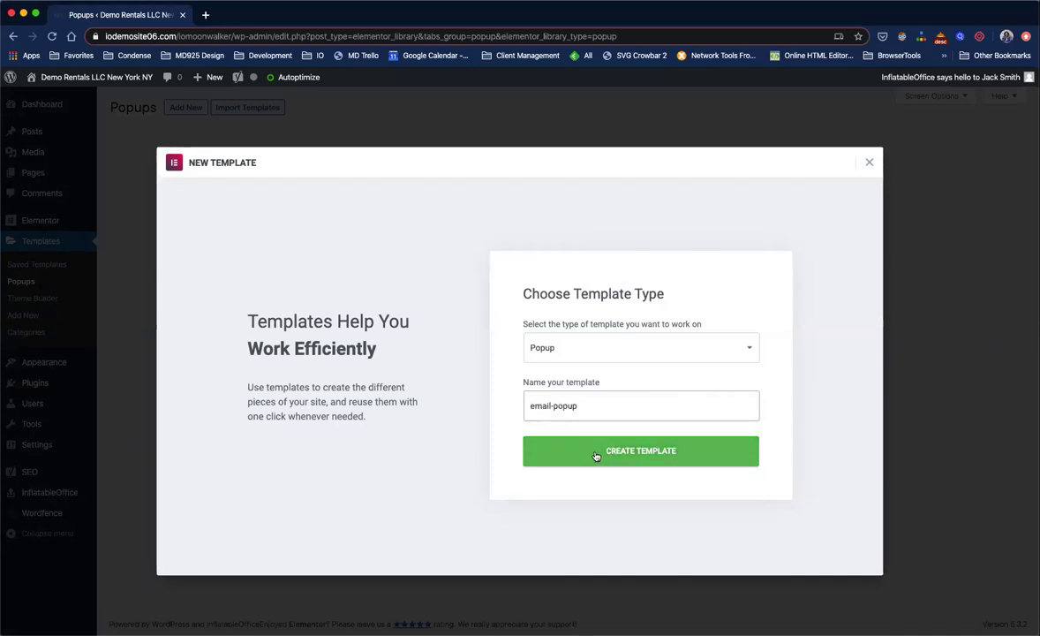
pyautogui.click(596, 455)
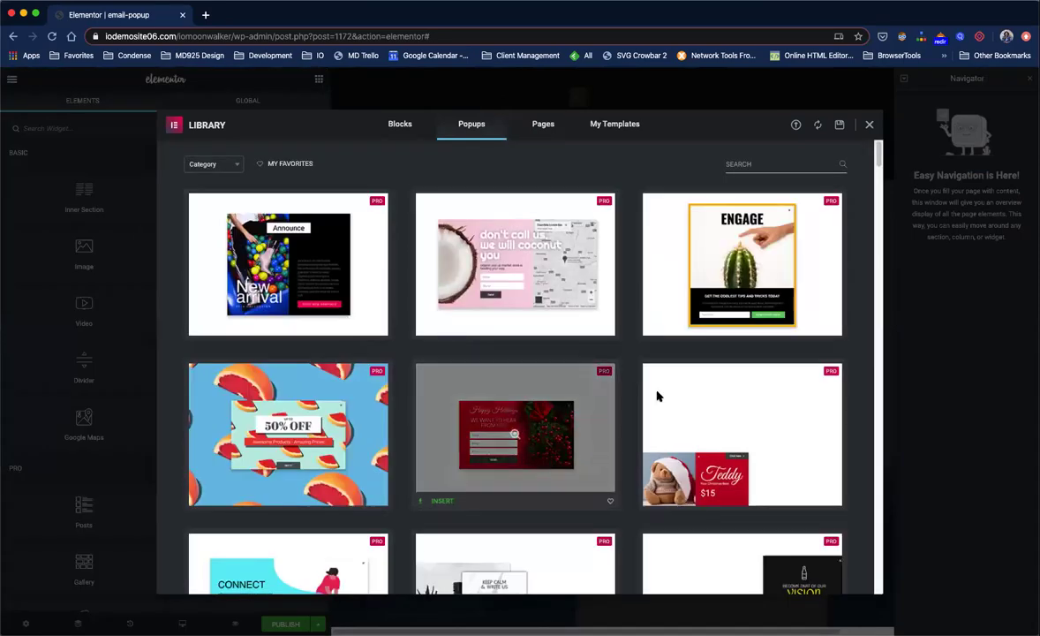
# - Insert the library's ENGAGE popup design into the template
pyautogui.moveTo(741, 260)
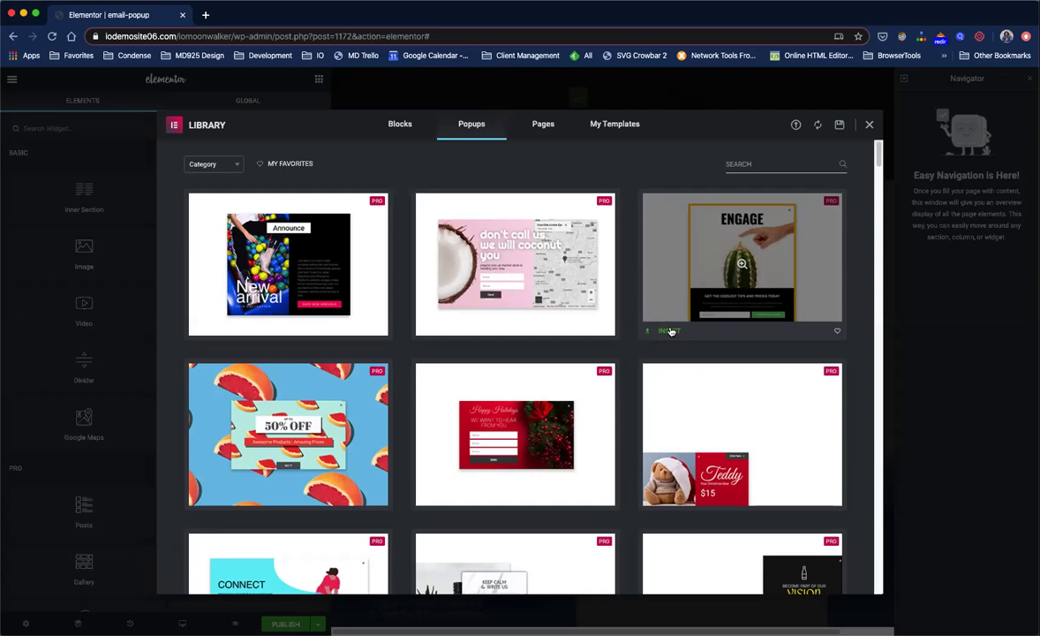
pyautogui.click(670, 331)
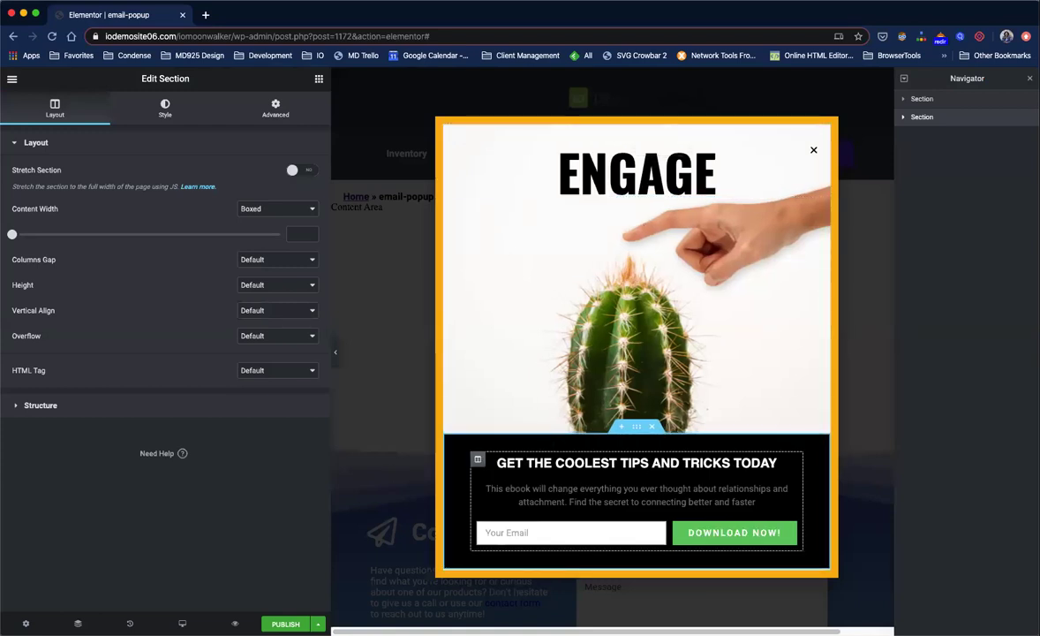
# - Replace the ENGAGE headline with 'We love Parties!'
pyautogui.click(658, 174)
pyautogui.doubleClick(662, 173)
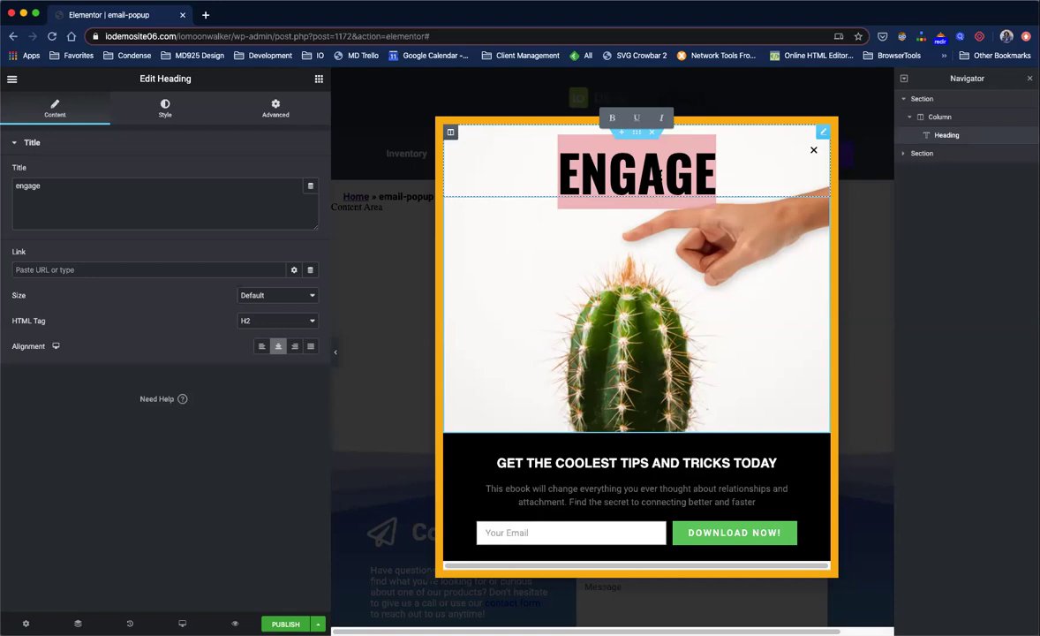
pyautogui.write('We love n')
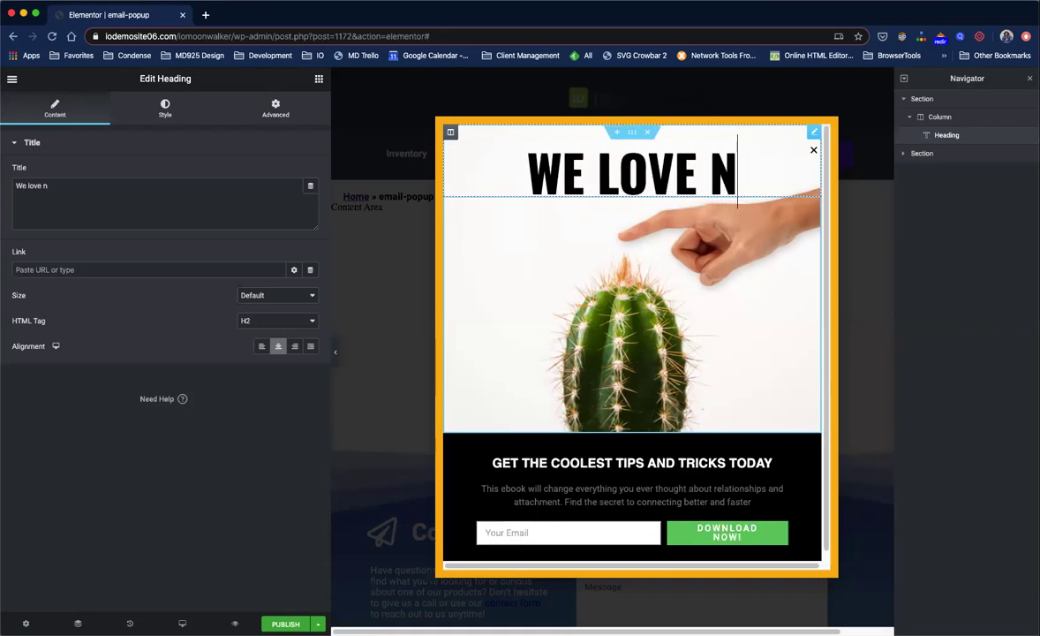
pyautogui.write('ew Pa')
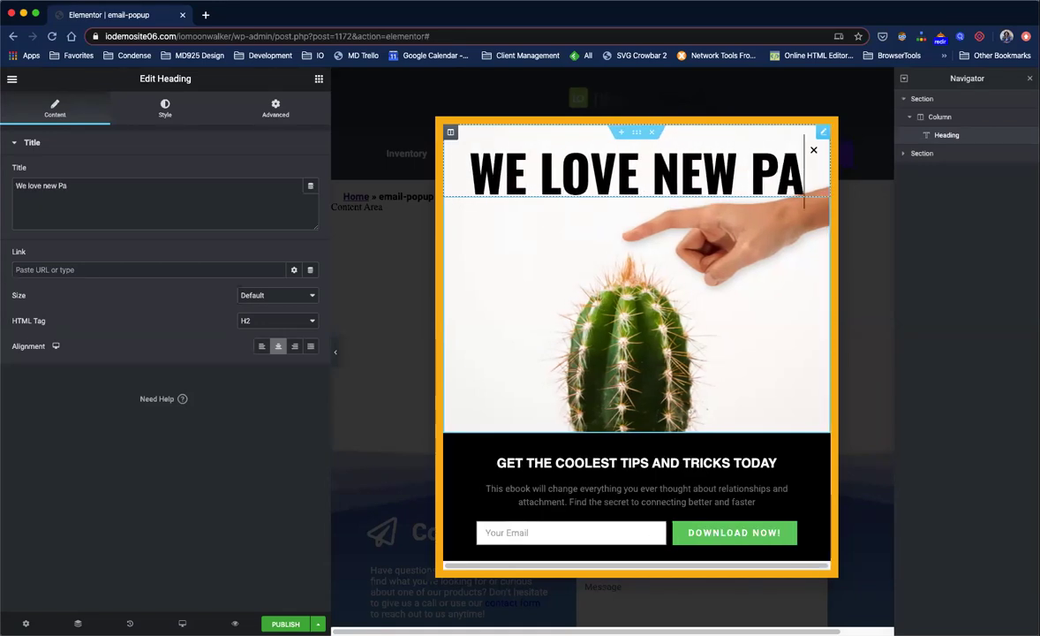
pyautogui.write('t')
pyautogui.press('BackSpace')
pyautogui.write('r')
pyautogui.press('BackSpace')
pyautogui.press('BackSpace')
pyautogui.press('BackSpace')
pyautogui.press('BackSpace')
pyautogui.press('BackSpace')
pyautogui.press('BackSpace')
pyautogui.press('BackSpace')
pyautogui.write('Parties')
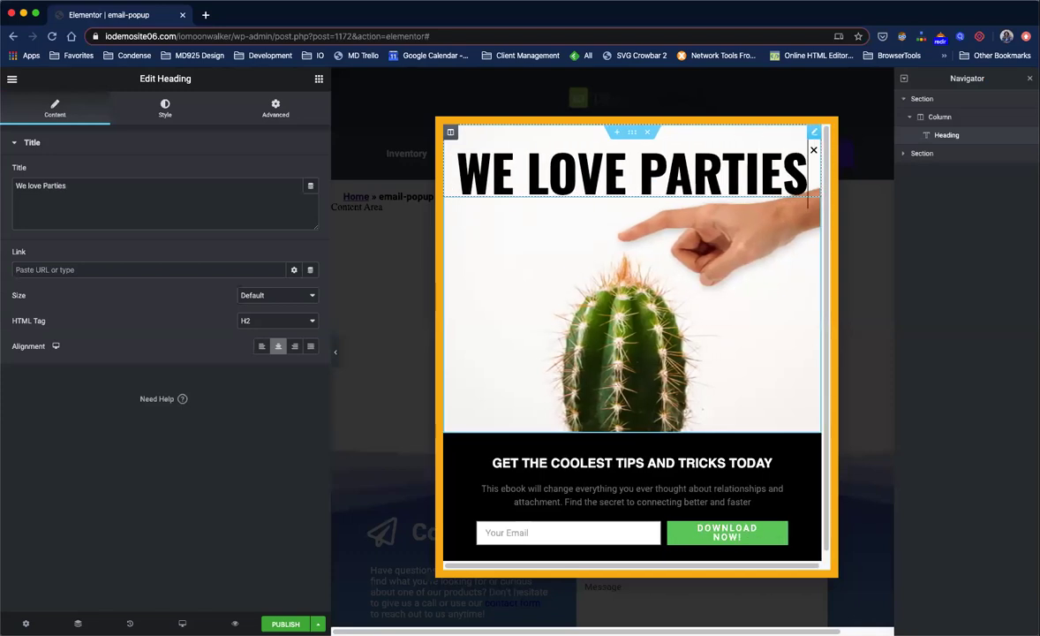
pyautogui.write('!')
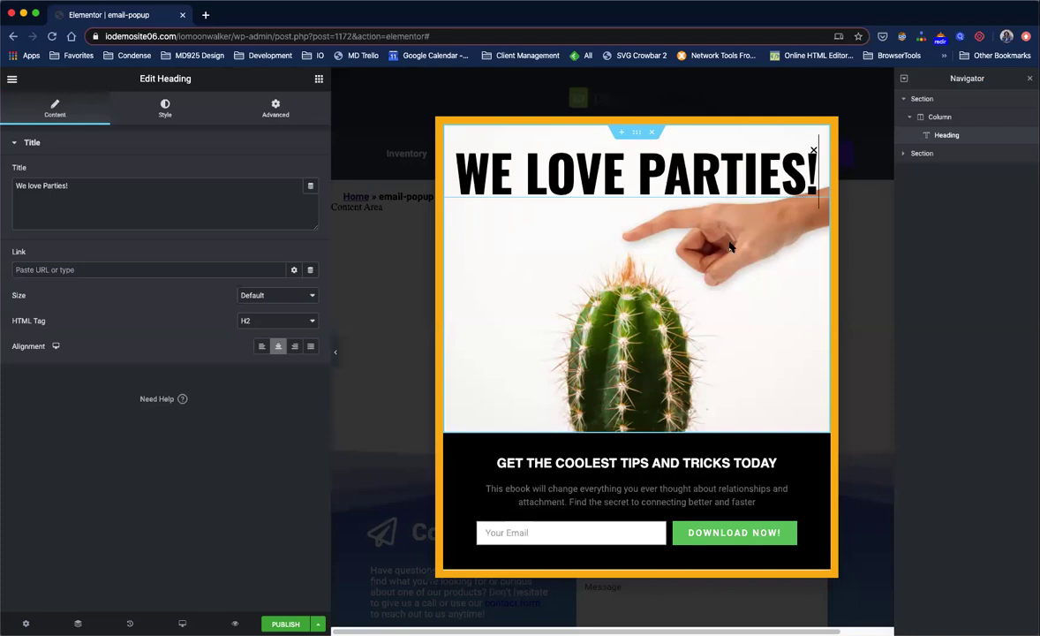
# - Reword the subheading to 'Get the coolest news and Updates directly to your inbox!'
pyautogui.click(696, 463)
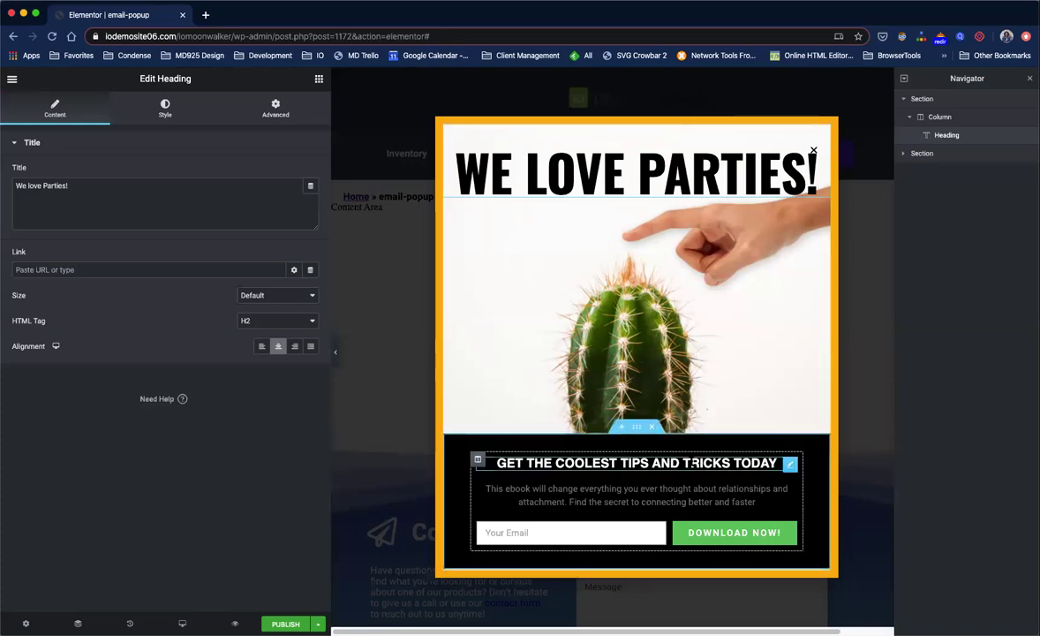
pyautogui.doubleClick(695, 463)
pyautogui.click(753, 462)
pyautogui.moveTo(621, 463); pyautogui.dragTo(649, 463)
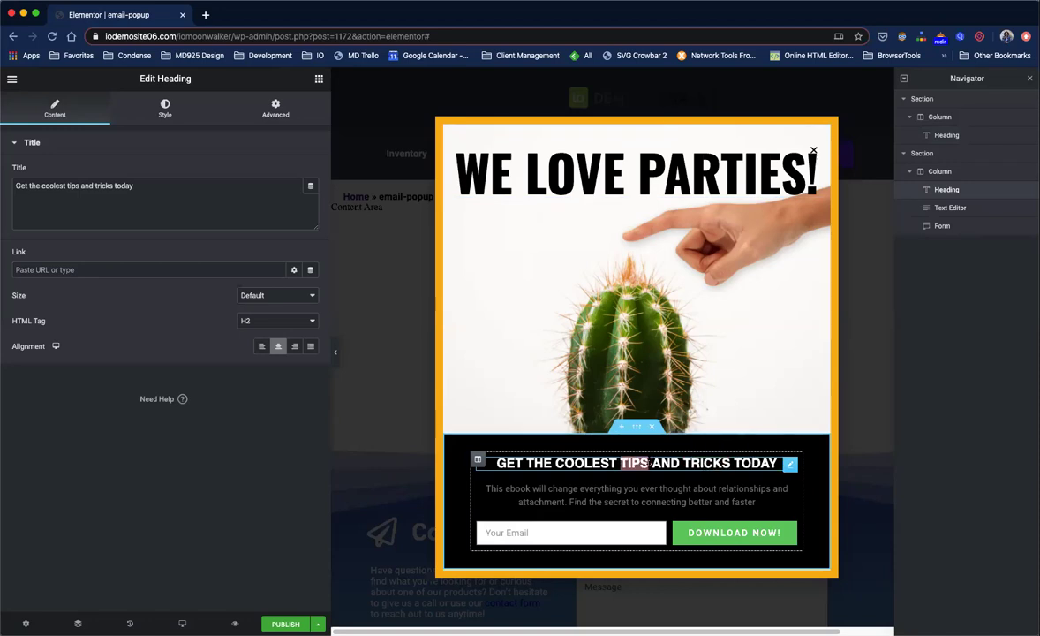
pyautogui.write('news')
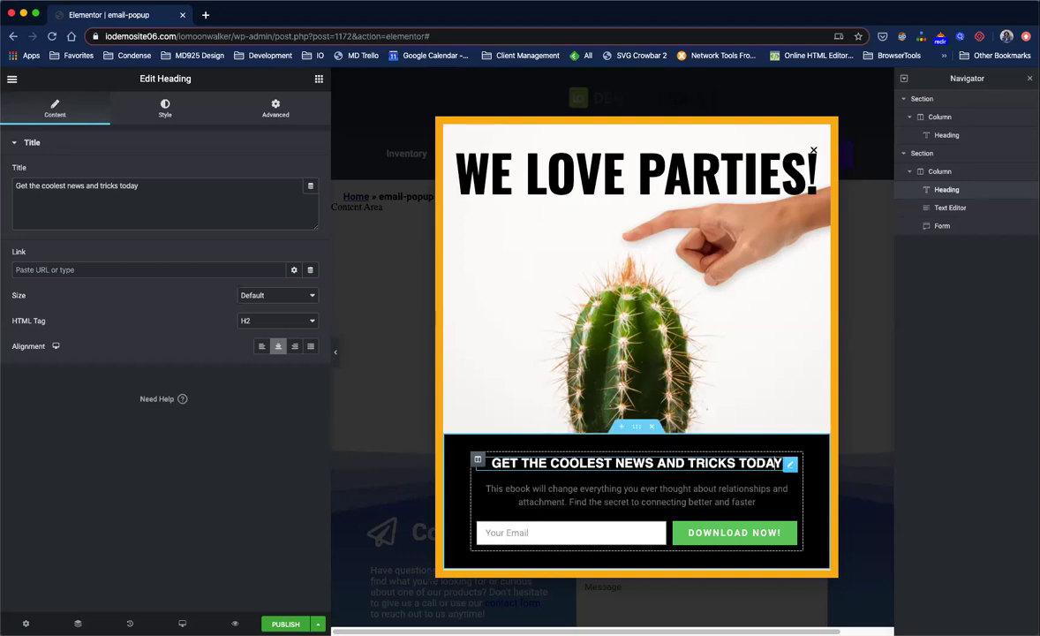
pyautogui.click(685, 463)
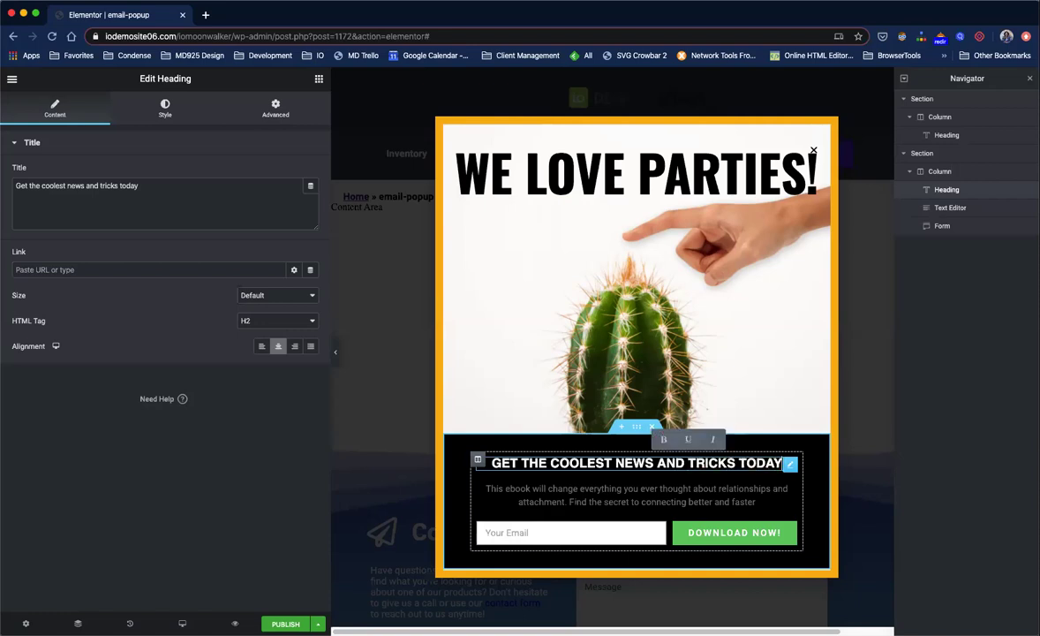
pyautogui.press('BackSpace')
pyautogui.press('BackSpace')
pyautogui.press('BackSpace')
pyautogui.press('BackSpace')
pyautogui.press('BackSpace')
pyautogui.press('BackSpace')
pyautogui.press('BackSpace')
pyautogui.press('BackSpace')
pyautogui.press('BackSpace')
pyautogui.press('BackSpace')
pyautogui.press('BackSpace')
pyautogui.press('BackSpace')
pyautogui.write('Updates directly to your inbox')
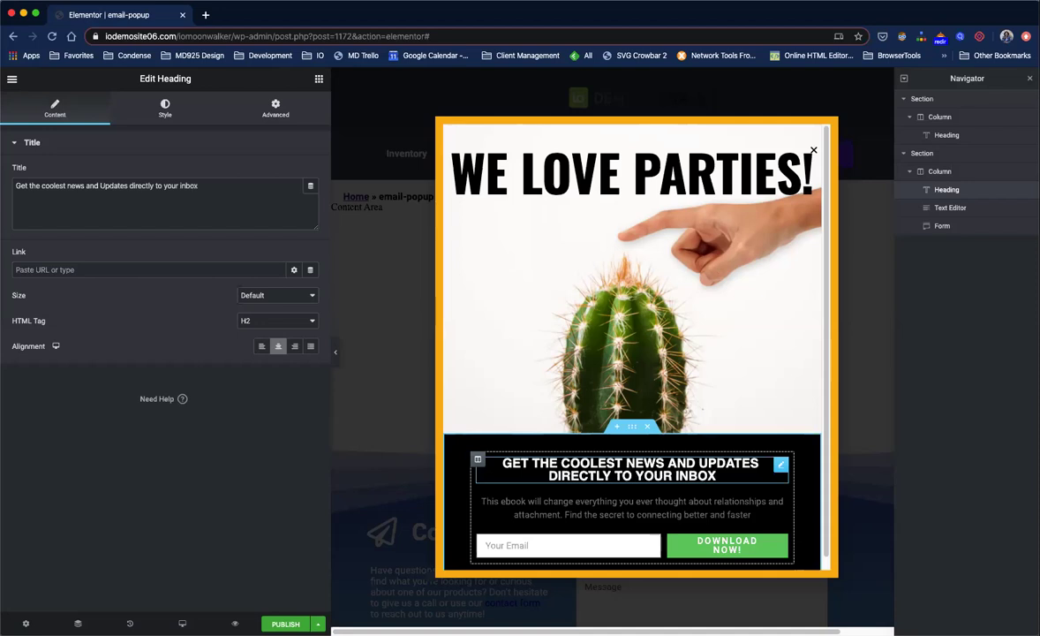
pyautogui.write('!')
# - Delete the ebook description paragraph from the Text Editor widget
pyautogui.click(707, 512)
pyautogui.tripleClick(233, 248)
pyautogui.press('BackSpace')
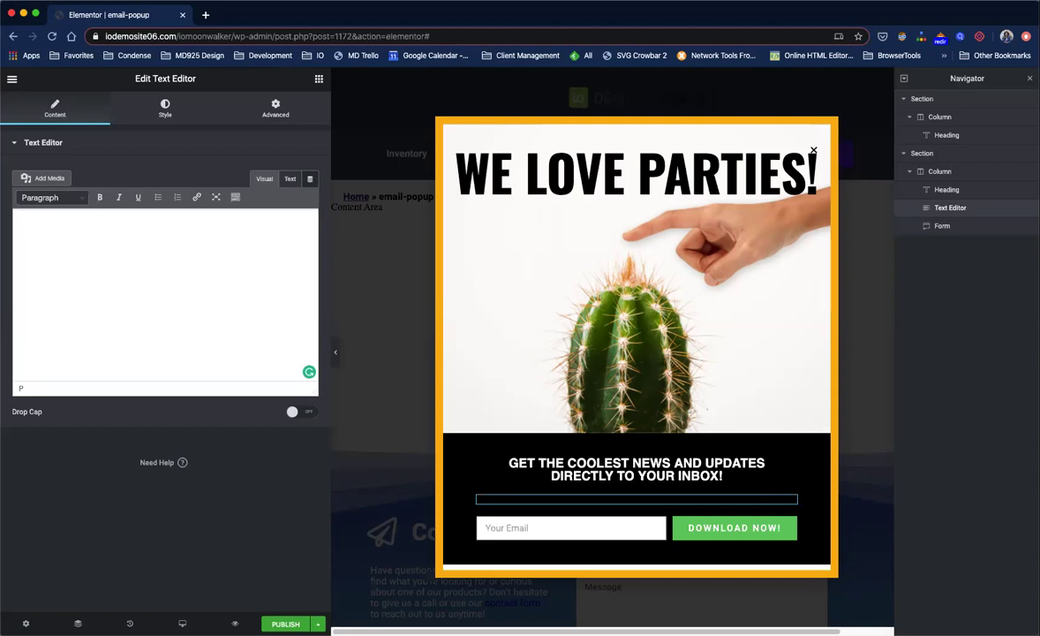
# - Type the paragraph 'Hey! We would love to have your email address…' about occasional sales and events notes
pyautogui.write('Hey!')
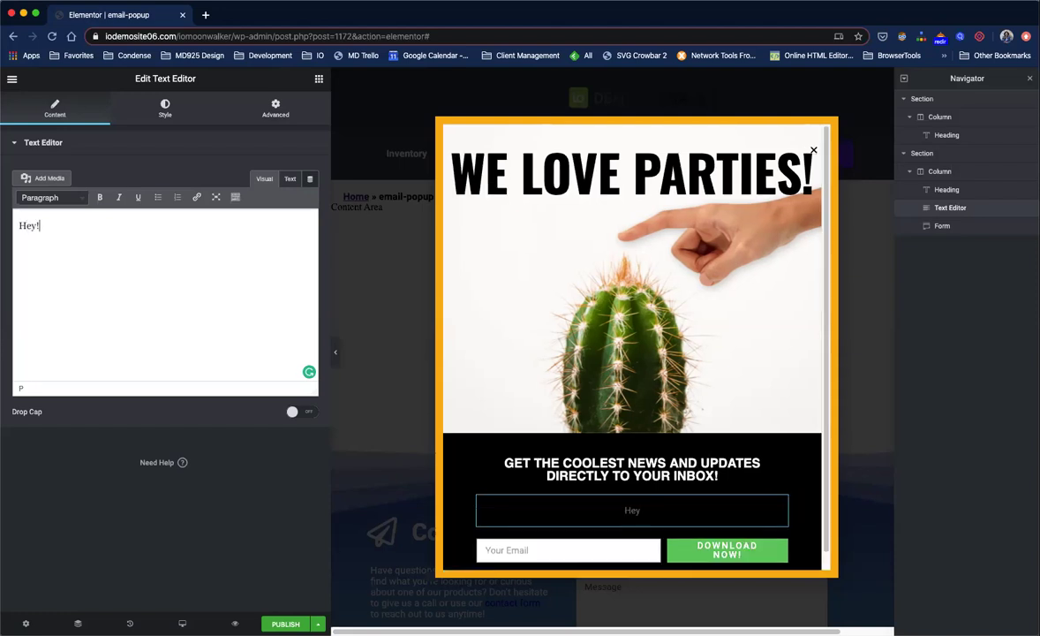
pyautogui.write(' We would love to have y')
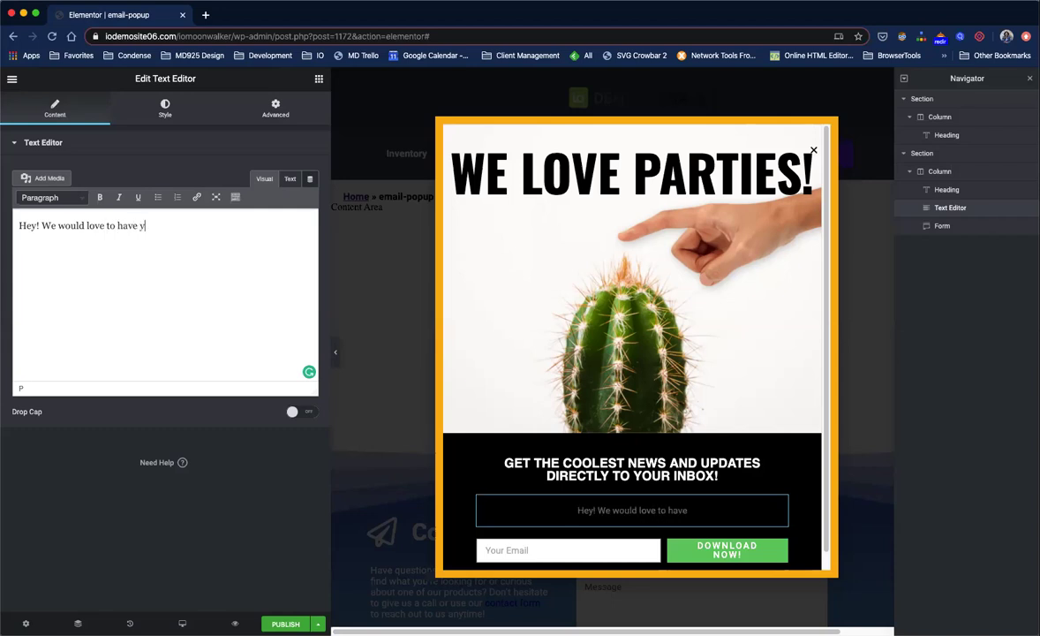
pyautogui.write('our email addre')
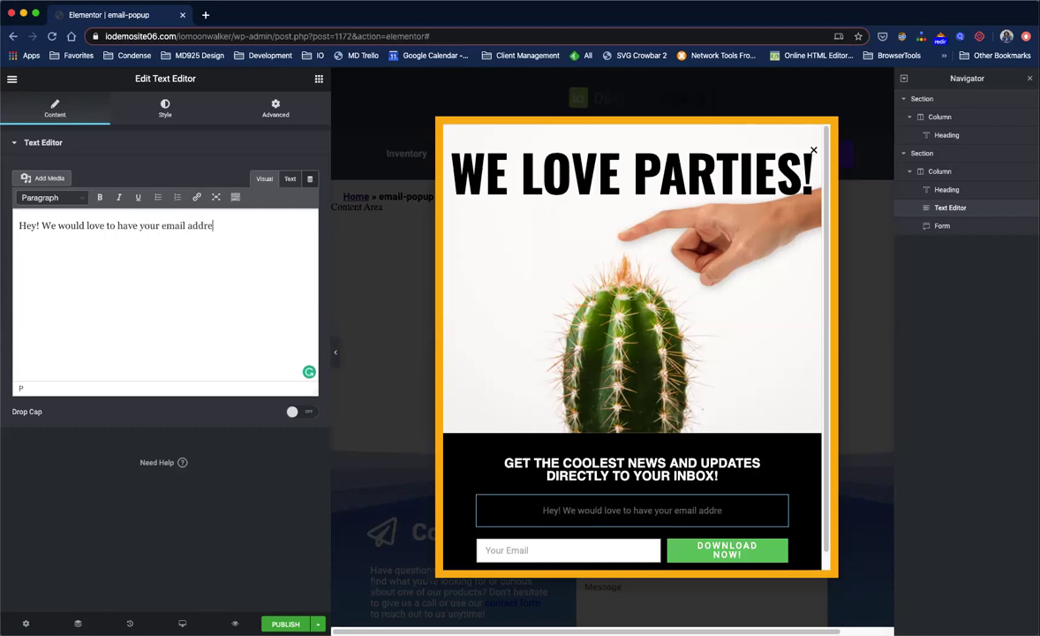
pyautogui.write('ss to occasion')
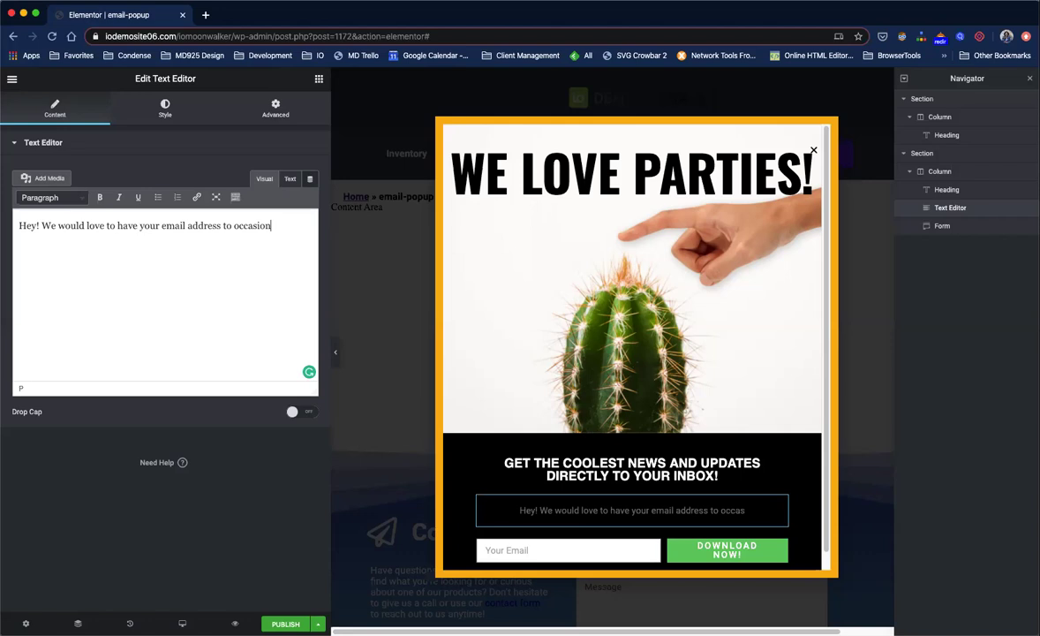
pyautogui.write('ally send y')
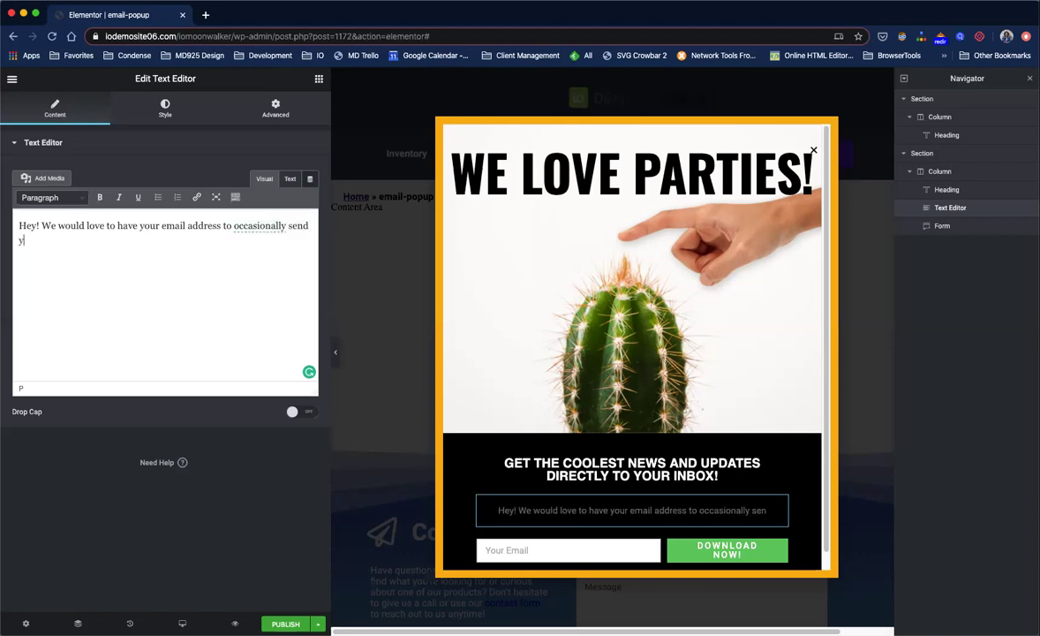
pyautogui.write('ou notes about our upcoming sales and ev')
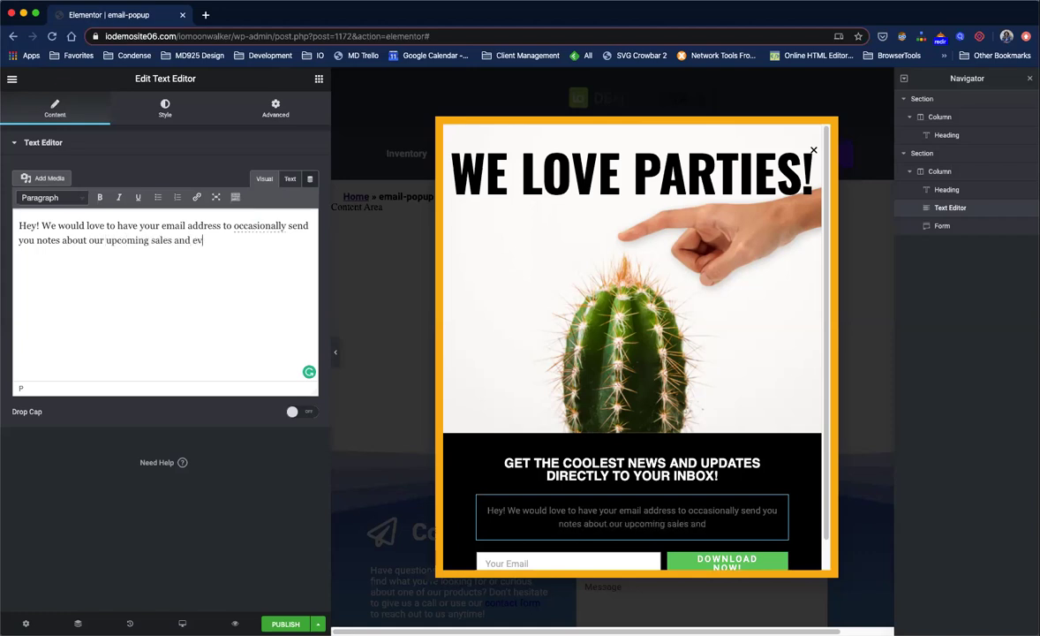
pyautogui.write('ents. We promise to never, ever sell your profile.')
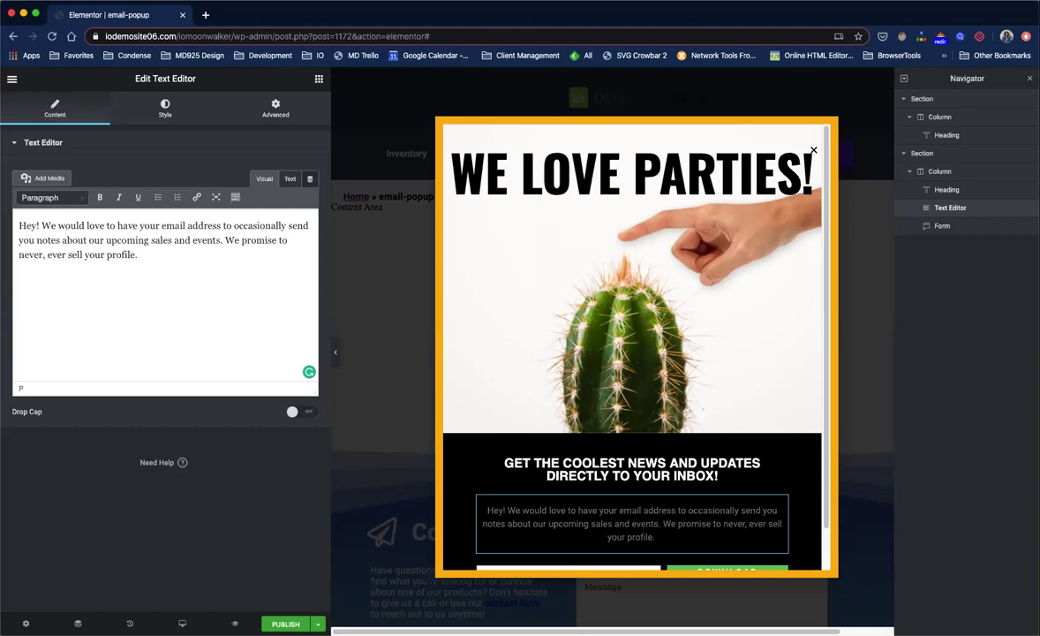
pyautogui.scroll(-3, 548, 530)
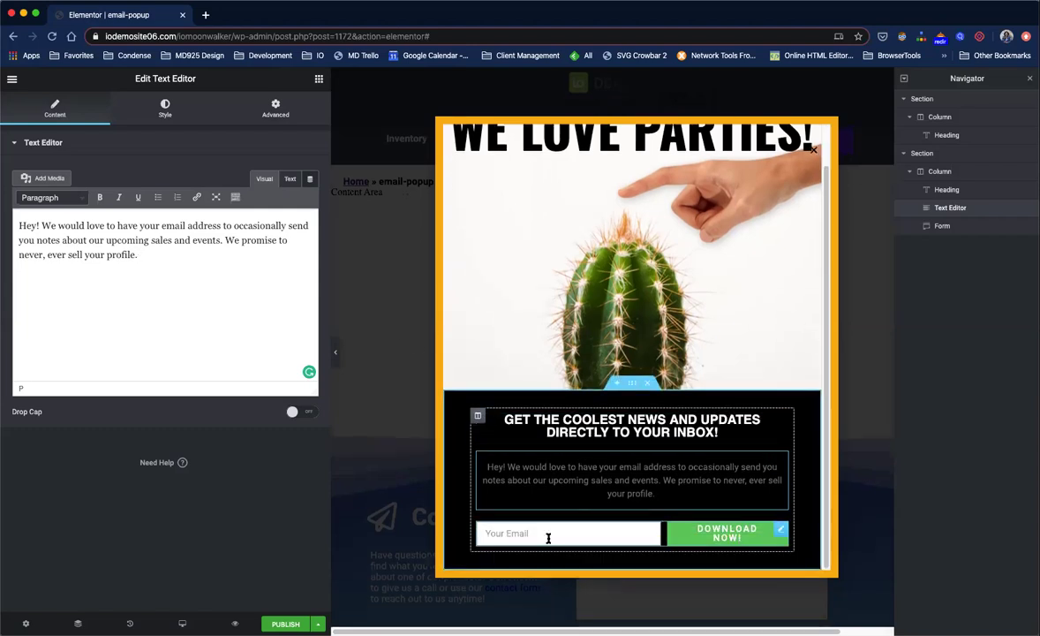
# - Duplicate the Email field in the popup's signup form
pyautogui.click(548, 537)
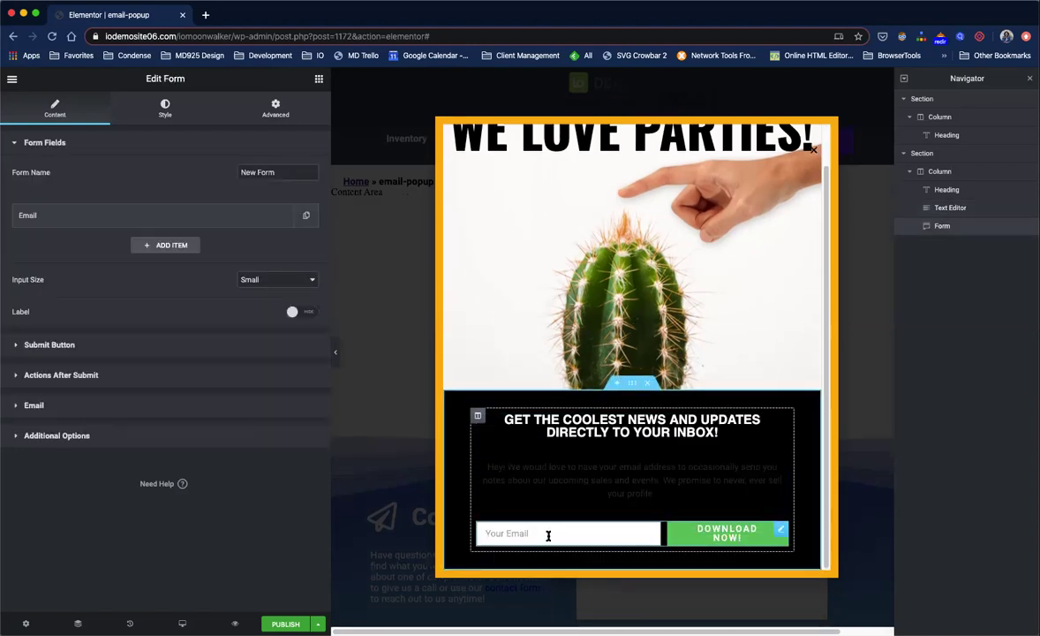
pyautogui.click(213, 215)
pyautogui.click(213, 214)
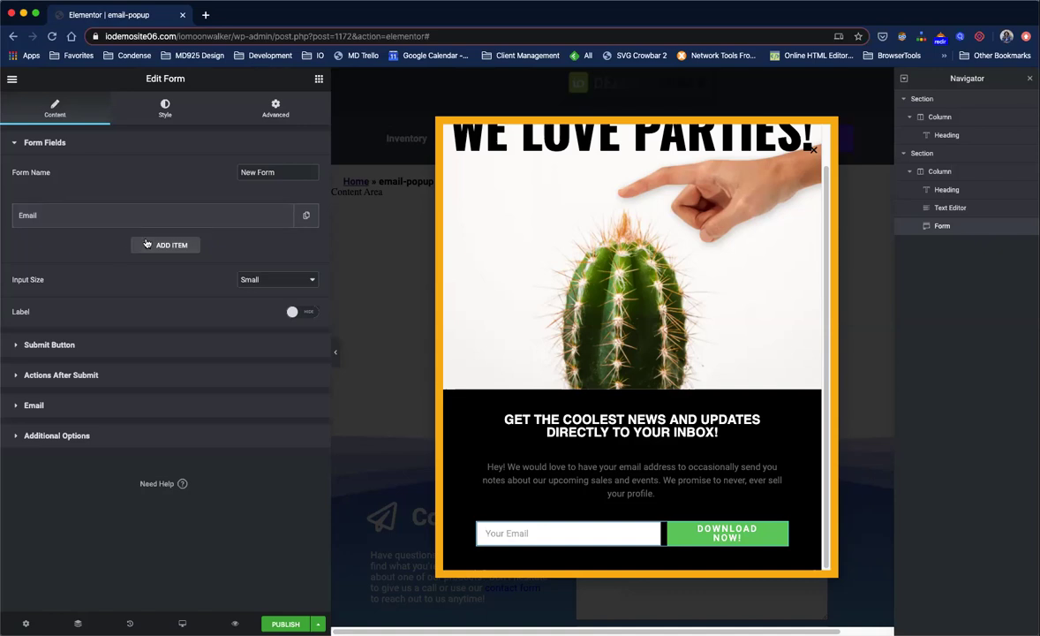
pyautogui.click(303, 216)
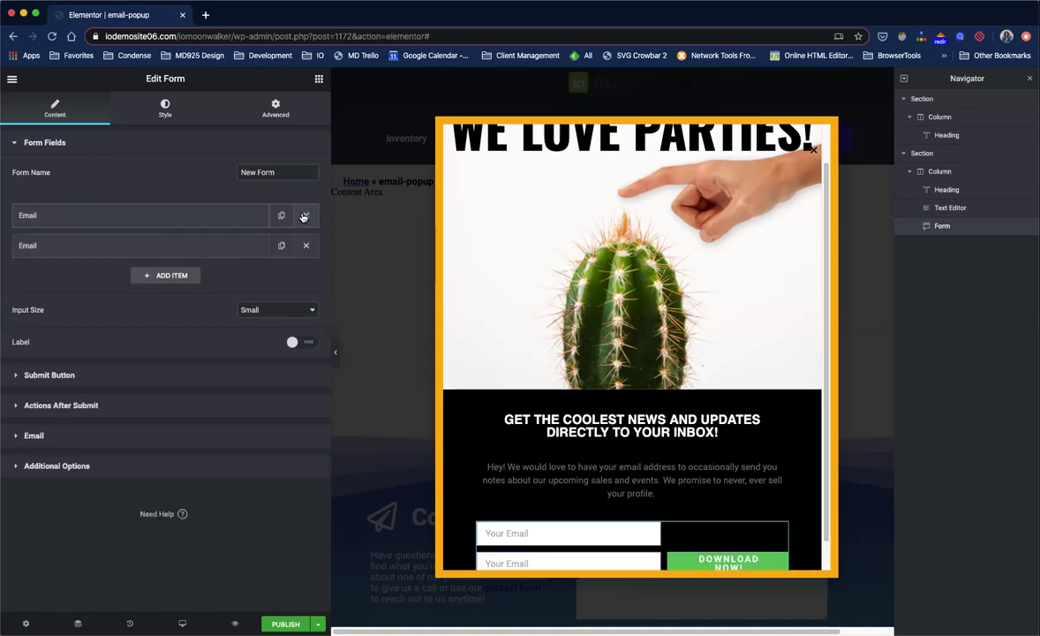
# - Make the first field a Text field labelled 'Name', placeholder 'Your Name', 50% wide
pyautogui.click(53, 215)
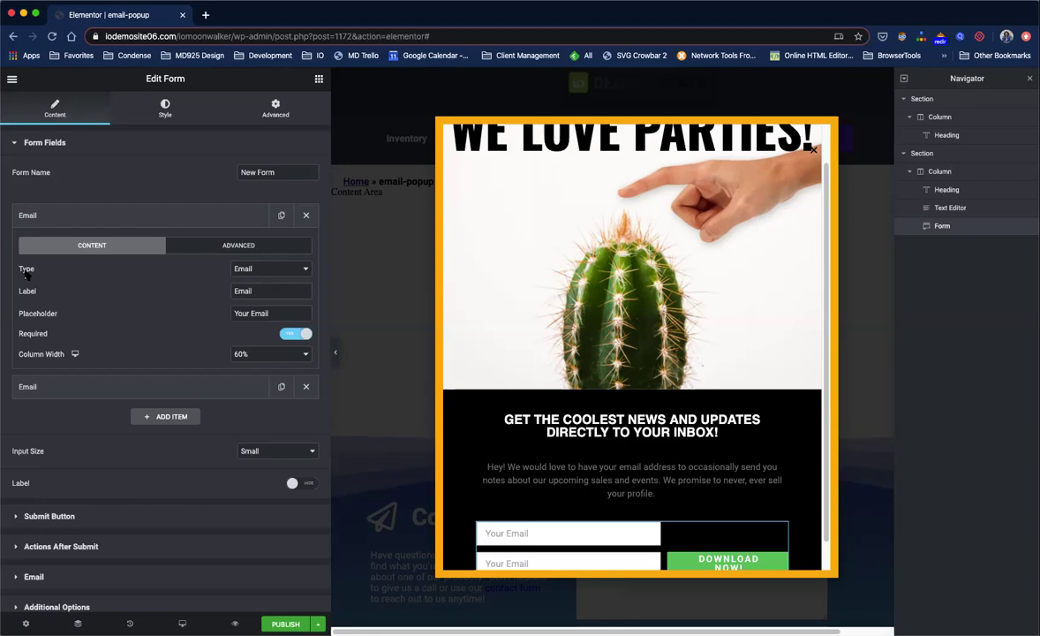
pyautogui.click(242, 270)
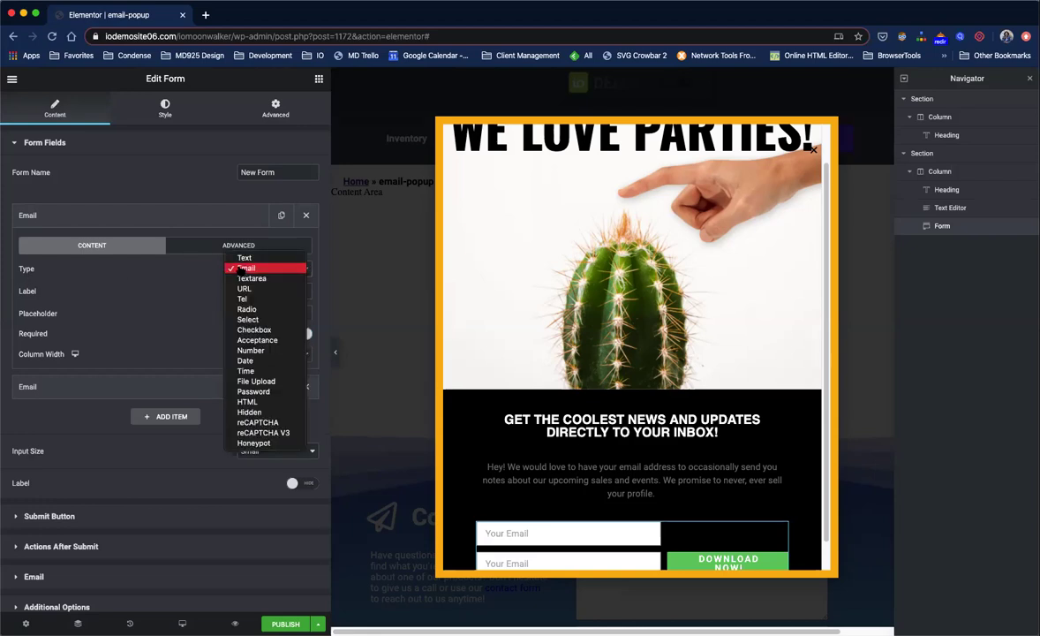
pyautogui.click(268, 257)
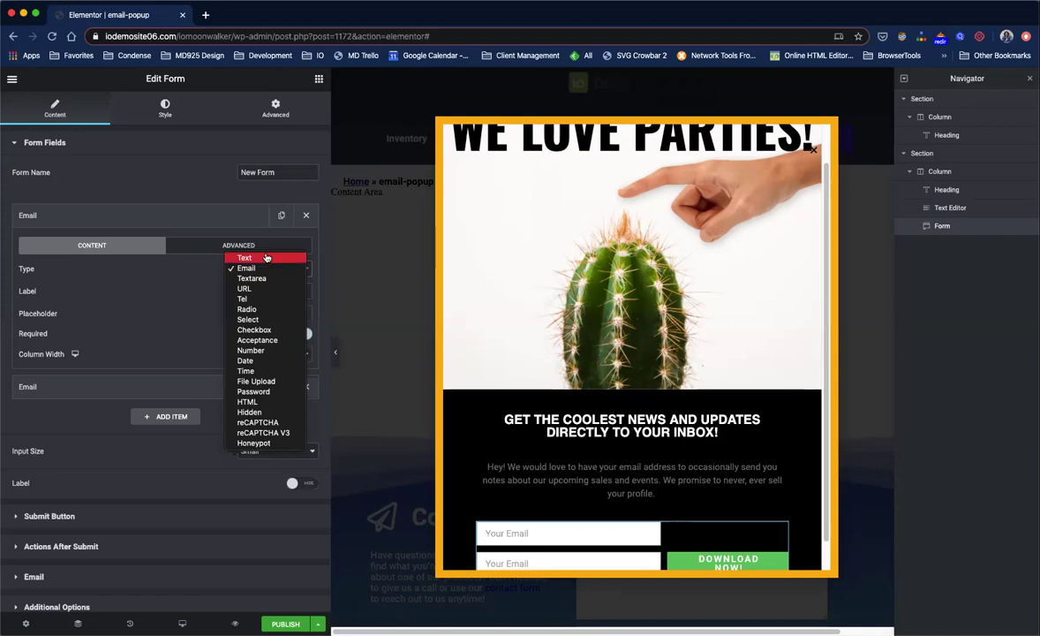
pyautogui.moveTo(258, 291); pyautogui.dragTo(167, 288)
pyautogui.write('Name')
pyautogui.press('Tab')
pyautogui.write('Your')
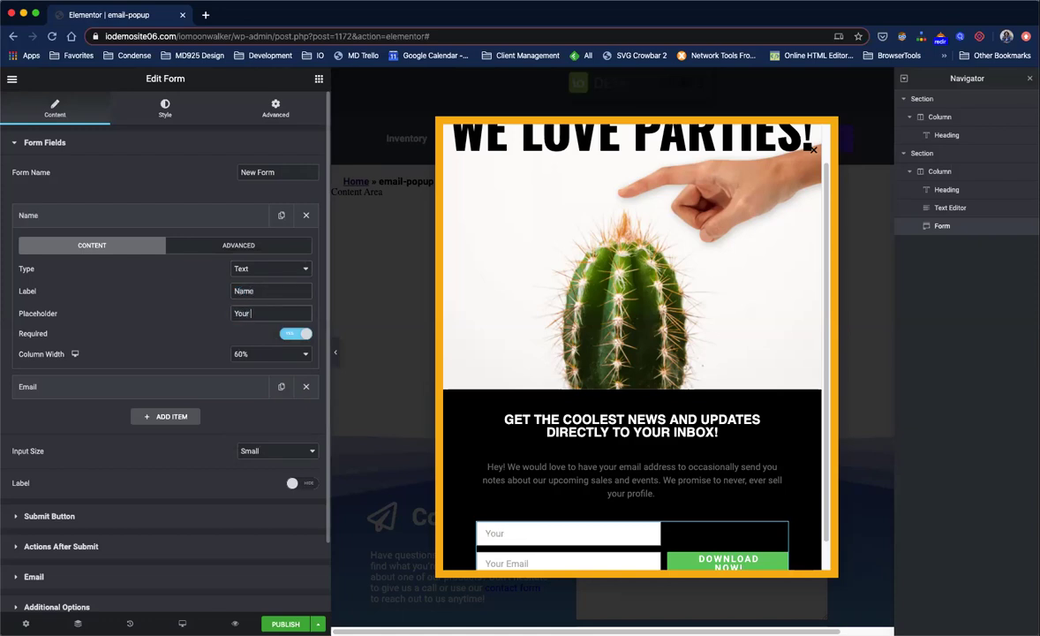
pyautogui.write(' Name')
pyautogui.click(283, 358)
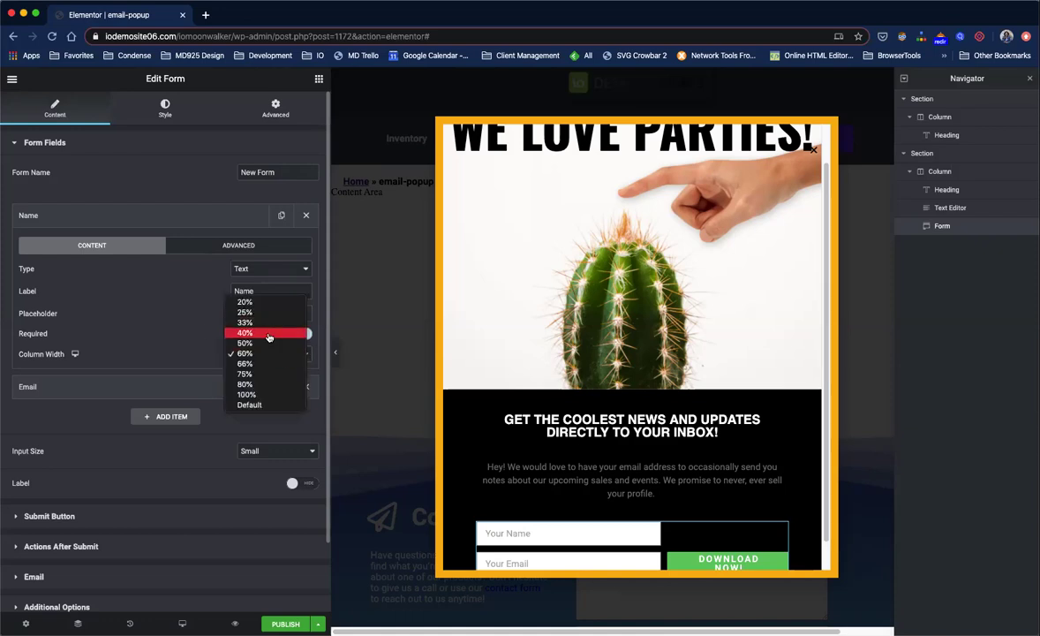
pyautogui.click(265, 344)
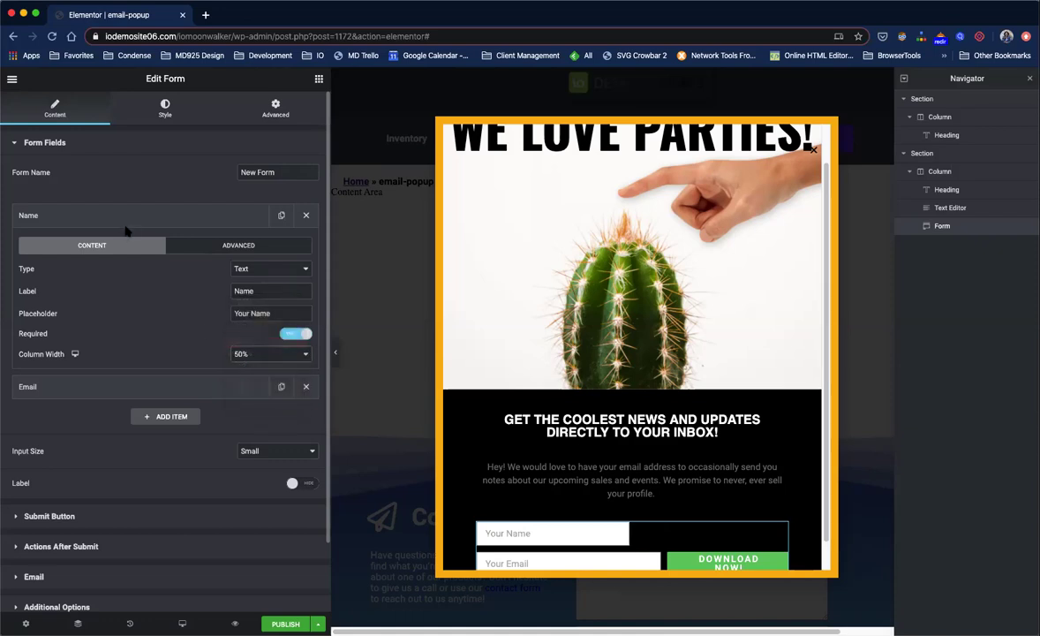
# - Give the Name field the ID 'name'
pyautogui.click(221, 245)
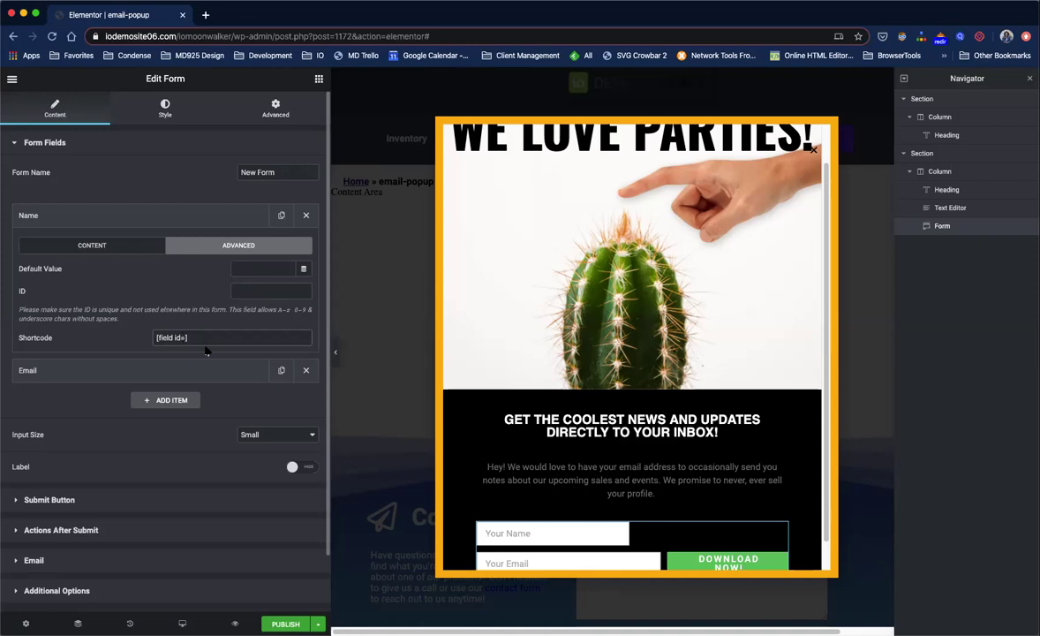
pyautogui.click(262, 270)
pyautogui.click(124, 246)
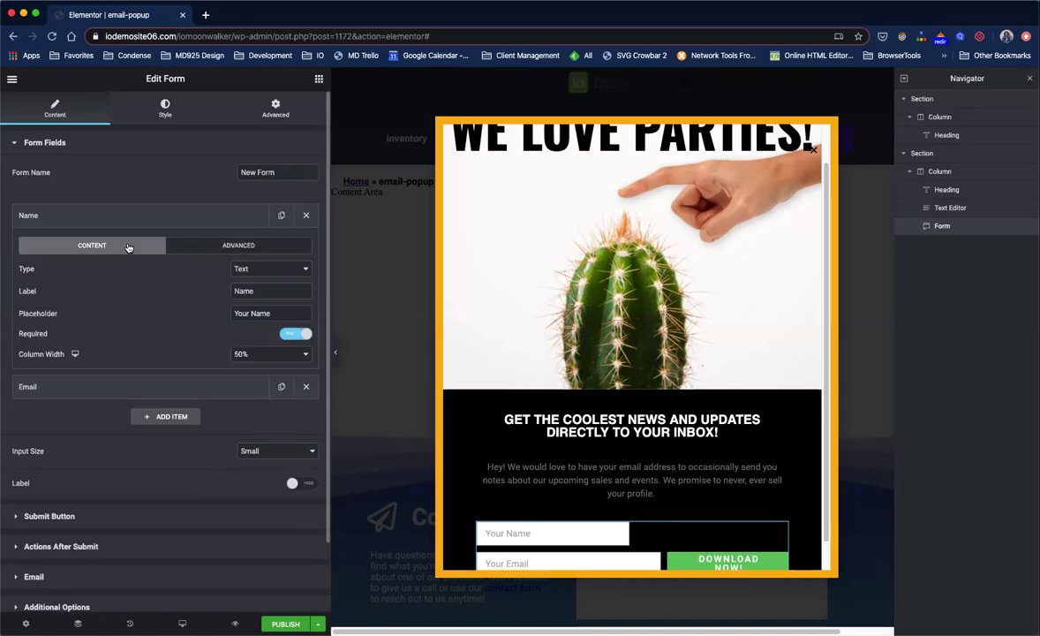
pyautogui.click(106, 359)
pyautogui.click(240, 277)
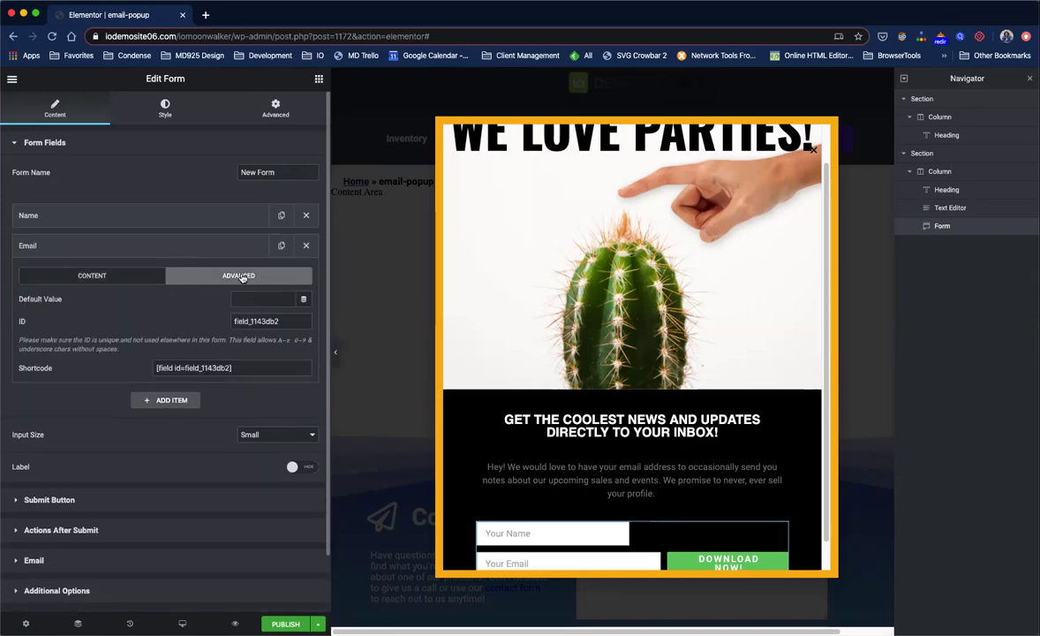
pyautogui.click(109, 270)
pyautogui.click(103, 246)
pyautogui.click(140, 220)
pyautogui.click(237, 244)
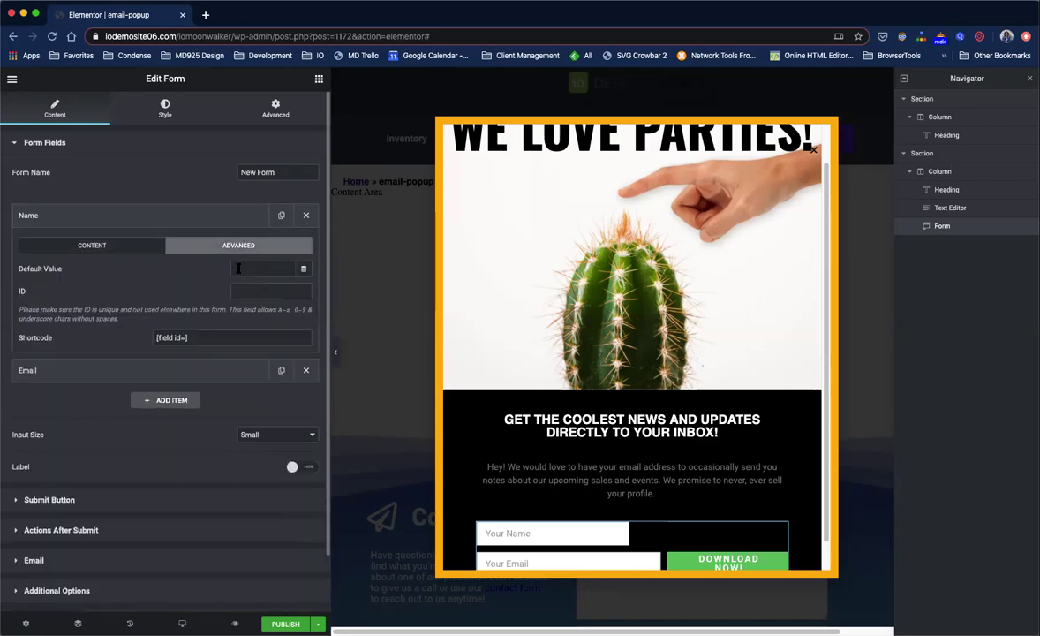
pyautogui.click(278, 294)
pyautogui.write('name')
# - Change the Email field's ID to 'email'
pyautogui.click(146, 217)
pyautogui.click(167, 246)
pyautogui.click(220, 275)
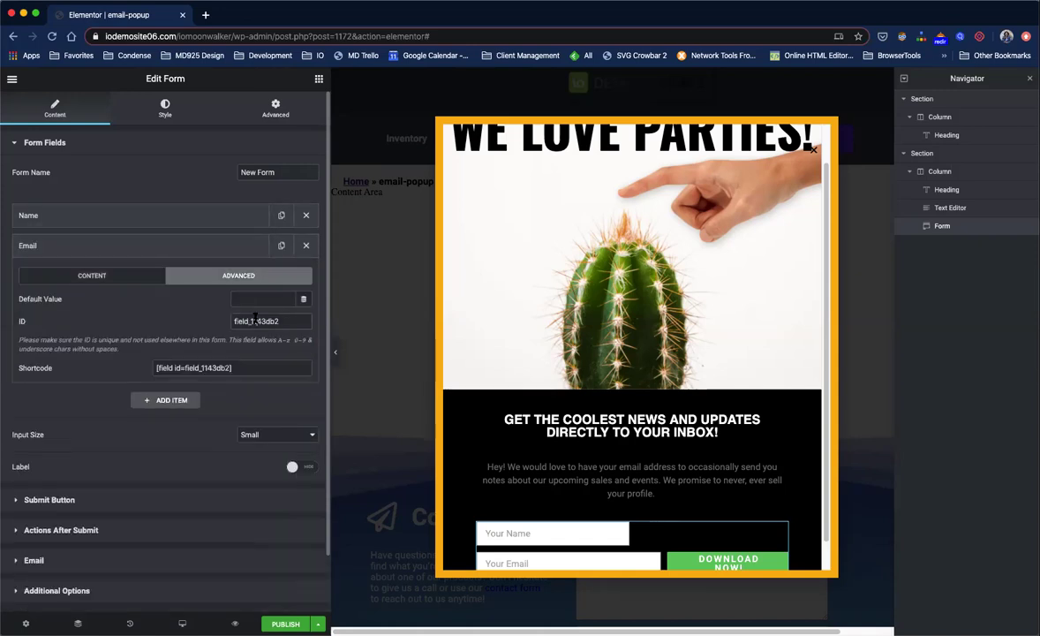
pyautogui.doubleClick(256, 320)
pyautogui.write('email')
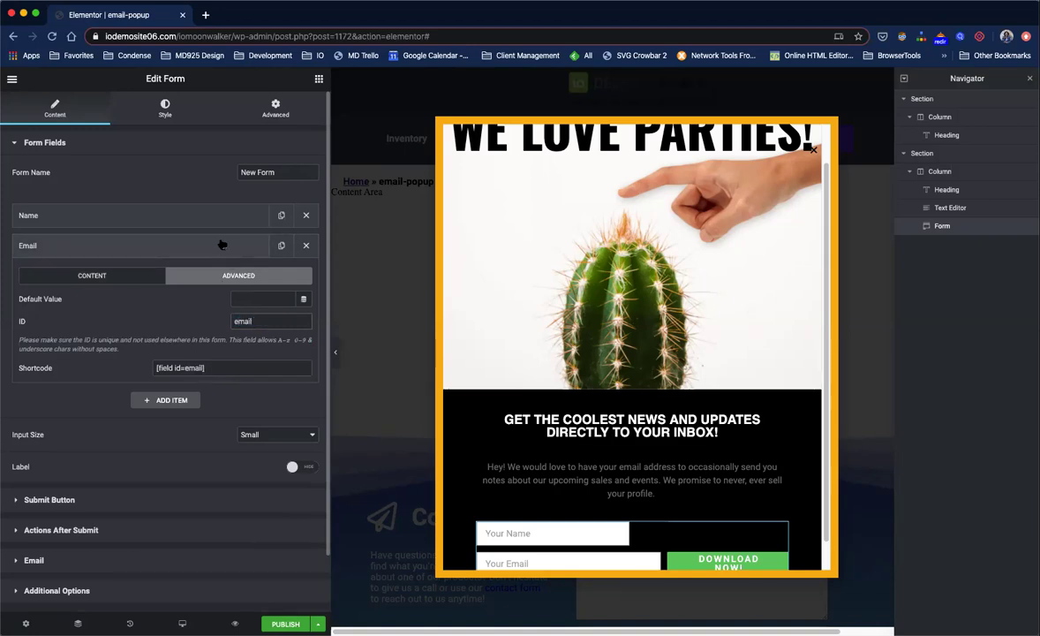
pyautogui.click(219, 245)
# - Set the Email field's column width to 50%
pyautogui.click(261, 247)
pyautogui.click(113, 279)
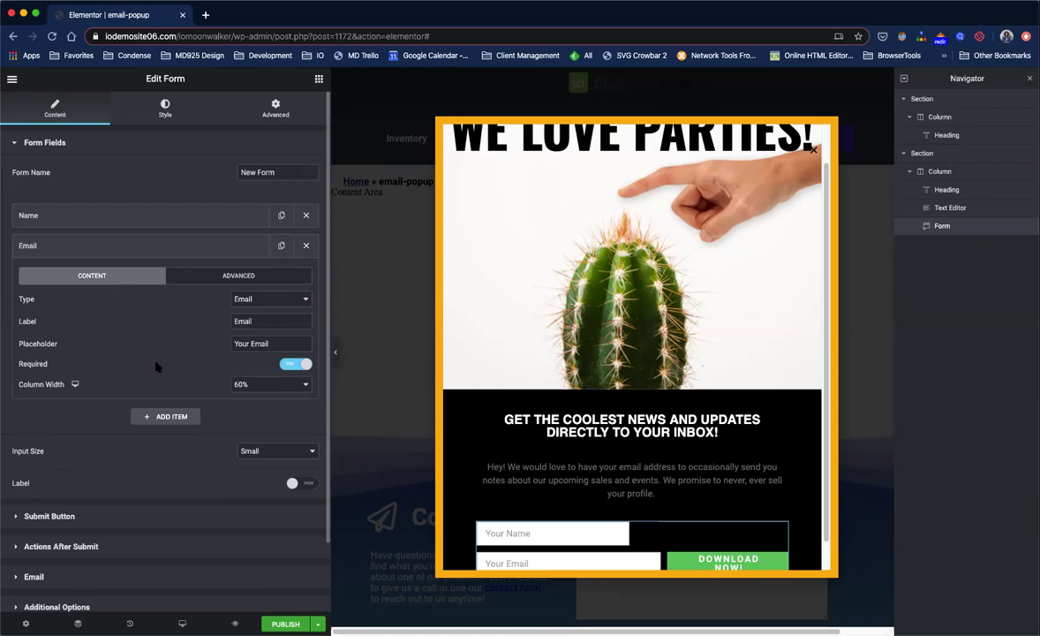
pyautogui.click(267, 384)
pyautogui.click(258, 377)
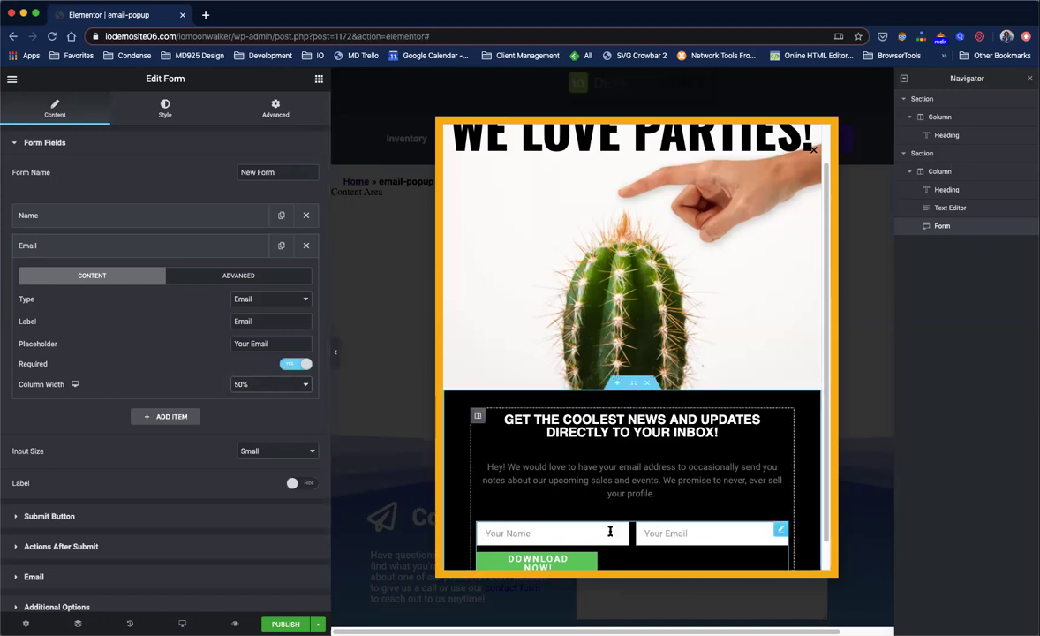
pyautogui.click(152, 243)
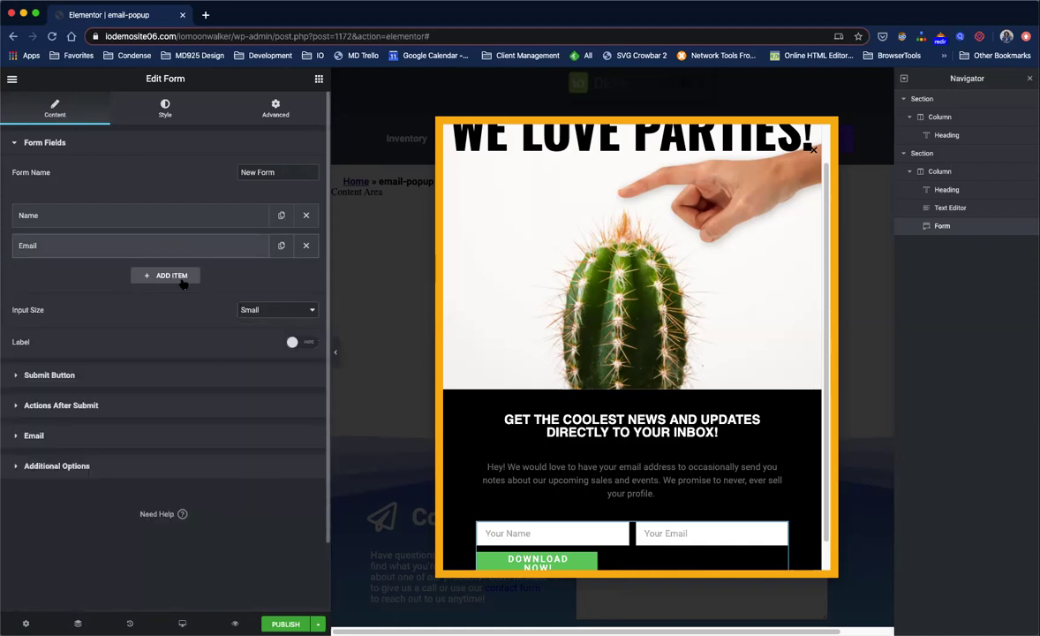
# - Make the submit button 100% wide with the label 'Sign-Up for Savings!'
pyautogui.click(191, 379)
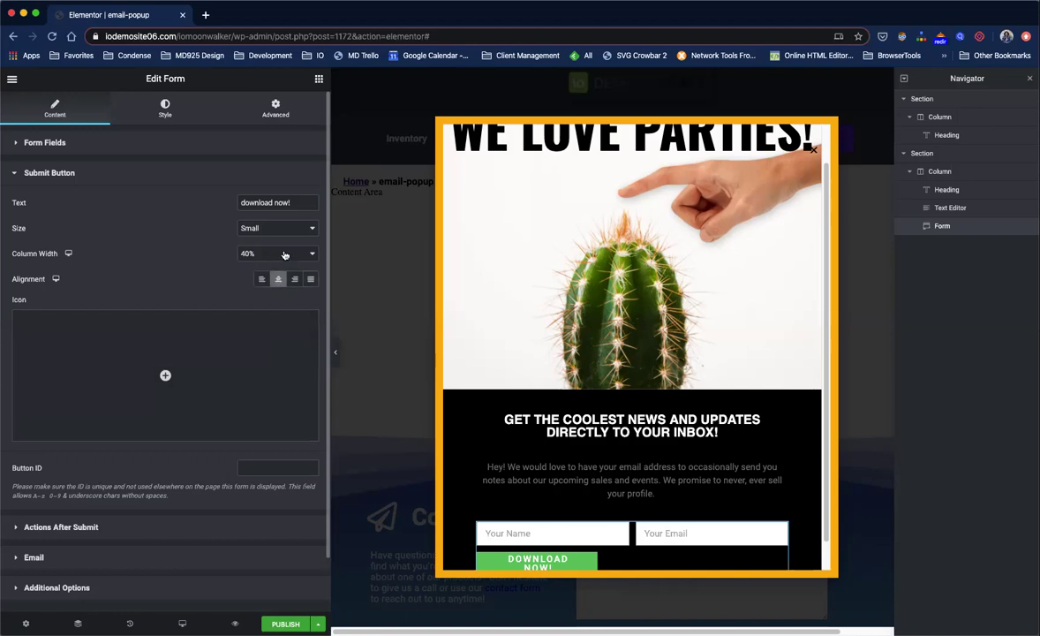
pyautogui.click(277, 254)
pyautogui.click(254, 314)
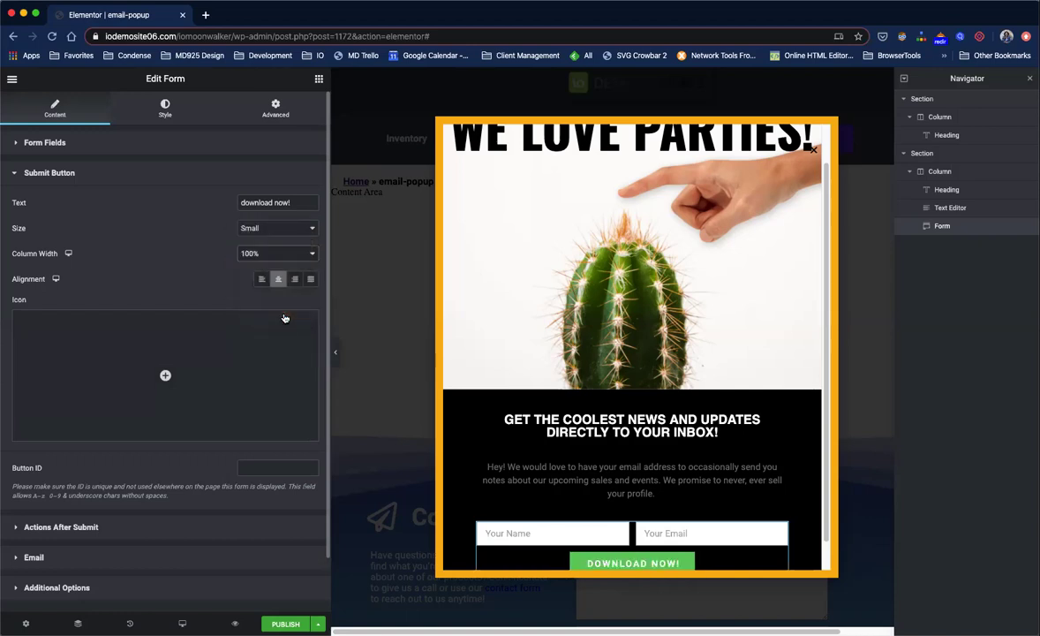
pyautogui.tripleClick(266, 205)
pyautogui.write('Sign-')
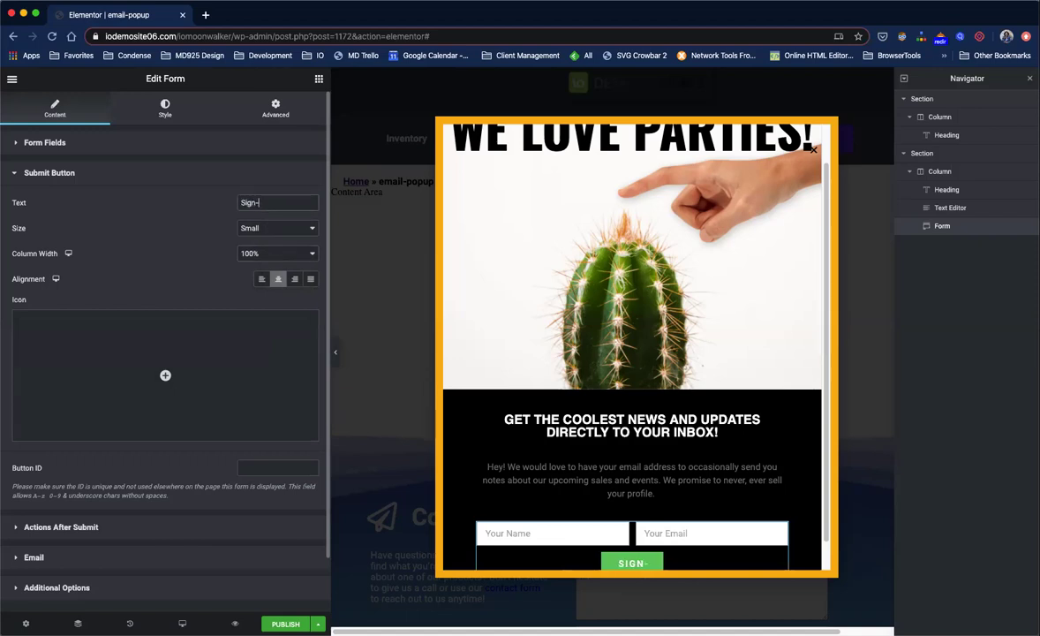
pyautogui.write('Up for Sav')
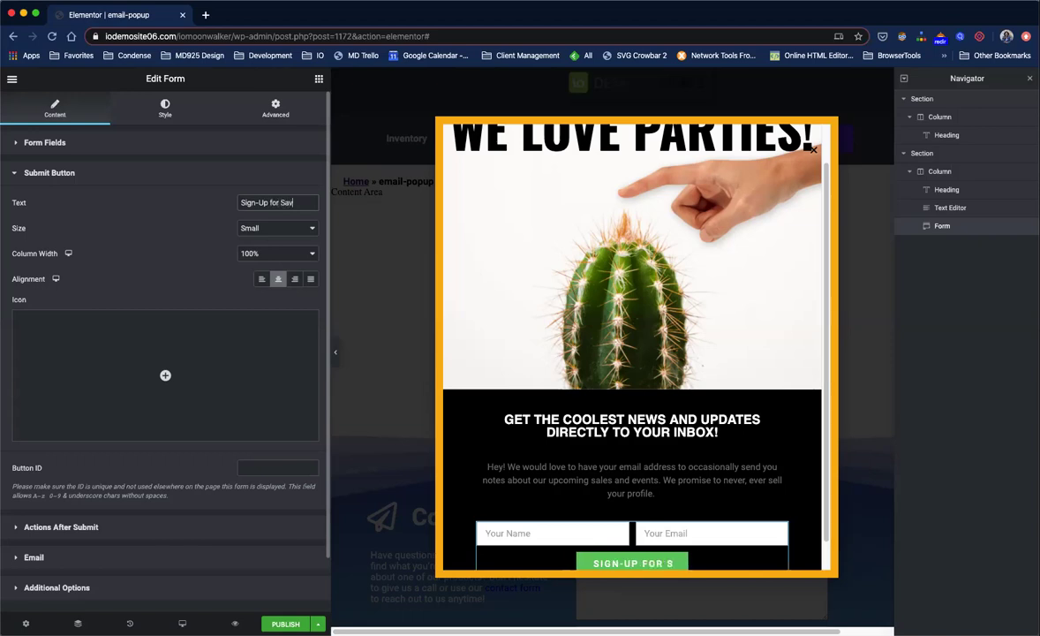
pyautogui.write('ings!')
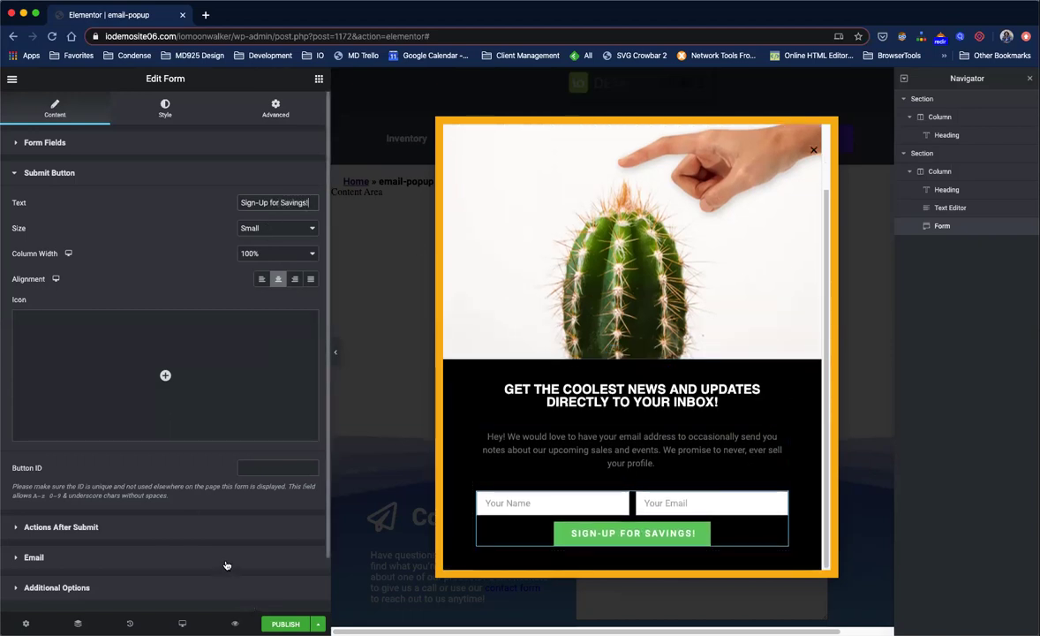
pyautogui.click(578, 436)
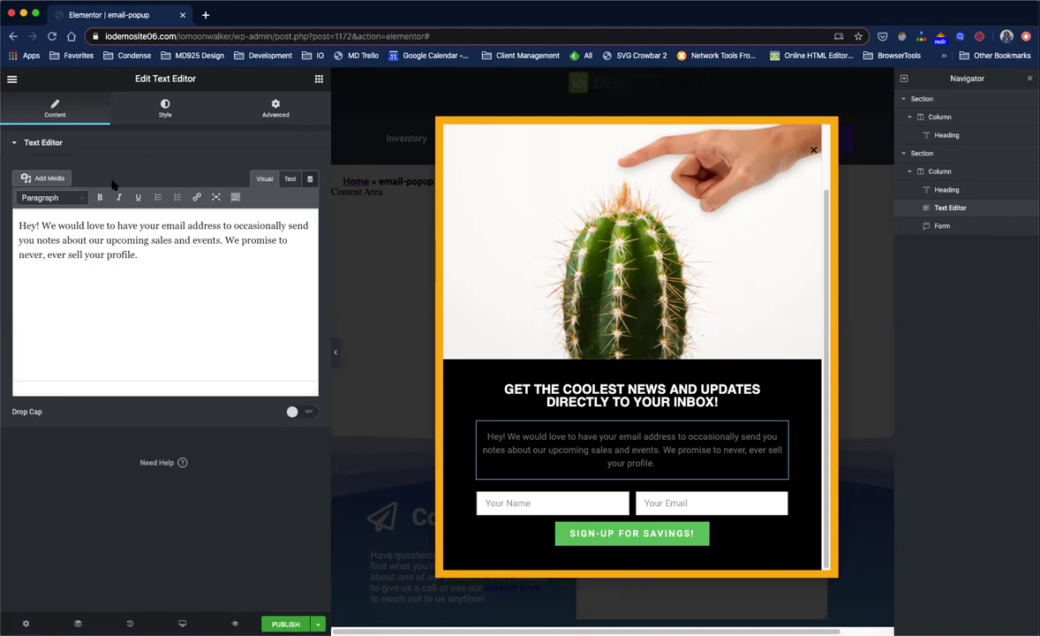
# - Set the paragraph's text colour to white
pyautogui.click(165, 118)
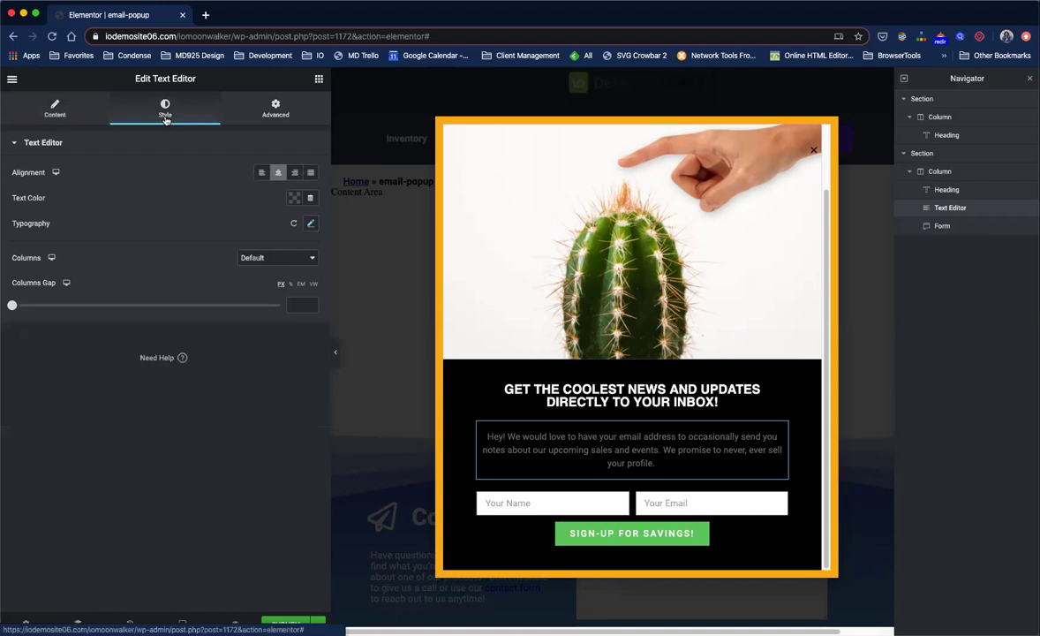
pyautogui.click(294, 199)
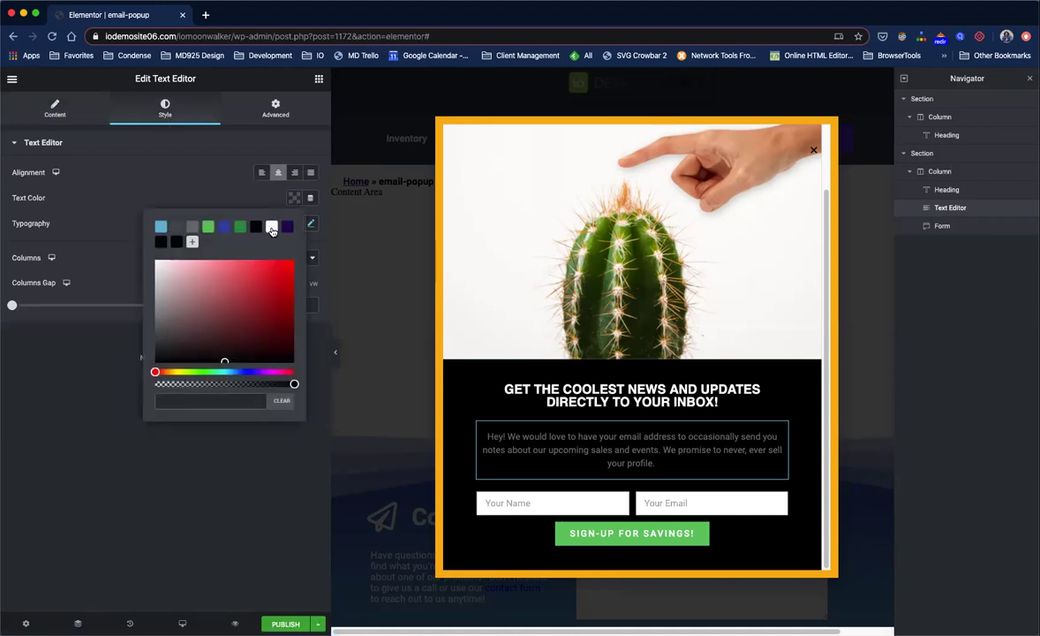
pyautogui.click(272, 228)
pyautogui.click(297, 201)
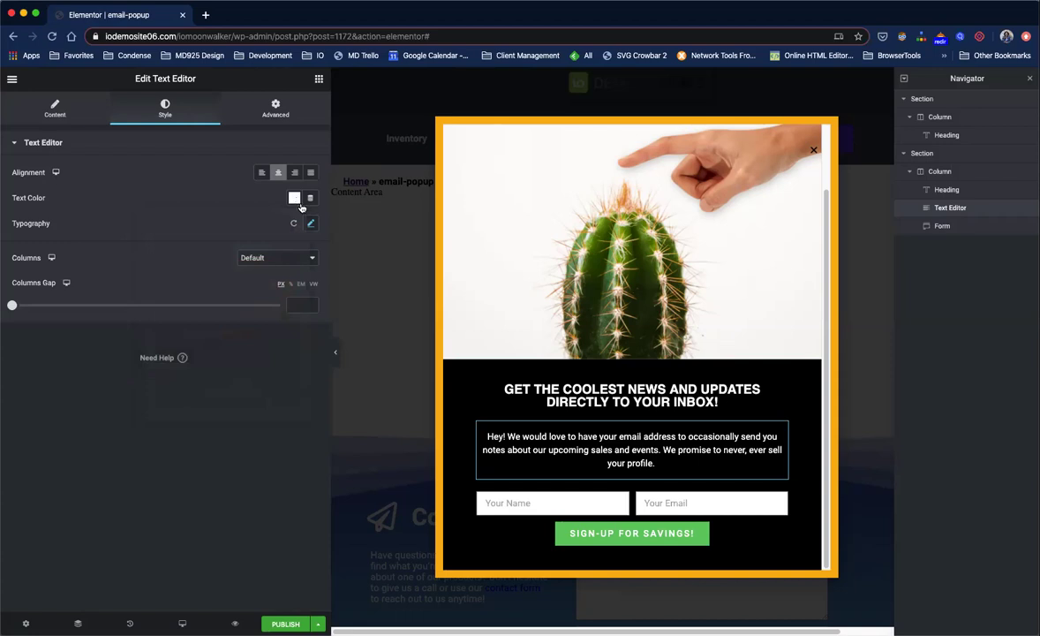
# - Set the paragraph typography to 17 px font size with Normal weight
pyautogui.click(310, 224)
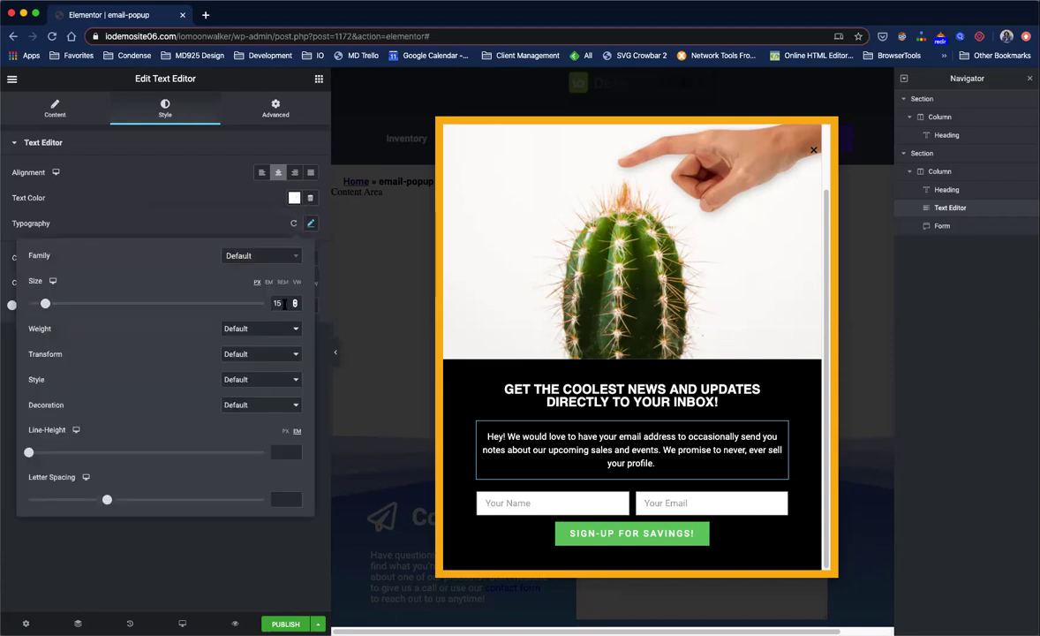
pyautogui.click(270, 281)
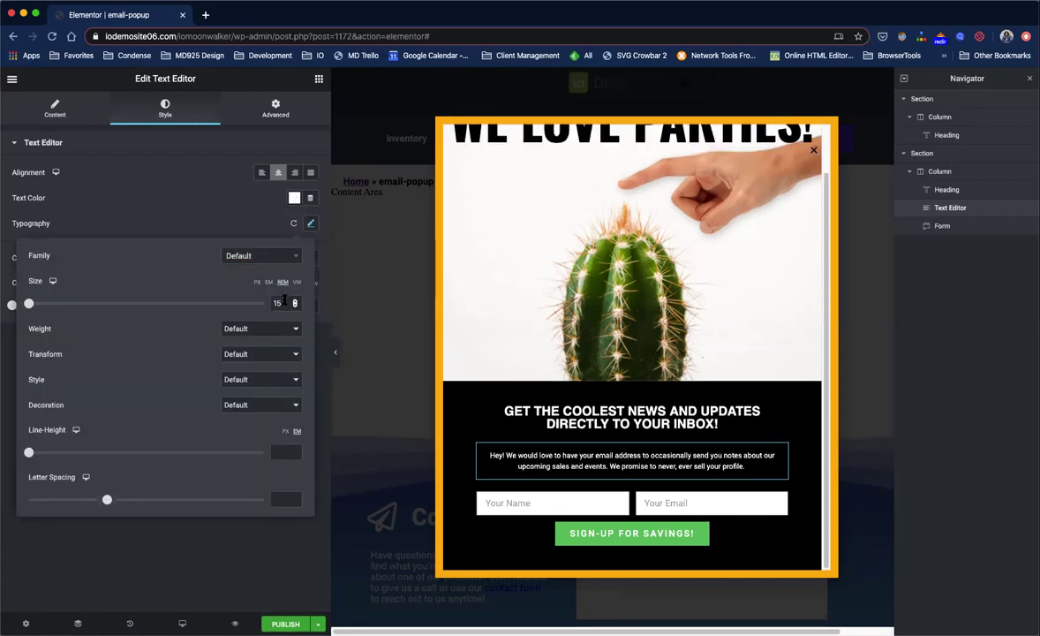
pyautogui.click(257, 282)
pyautogui.click(295, 301)
pyautogui.click(295, 301)
pyautogui.click(266, 327)
pyautogui.click(259, 349)
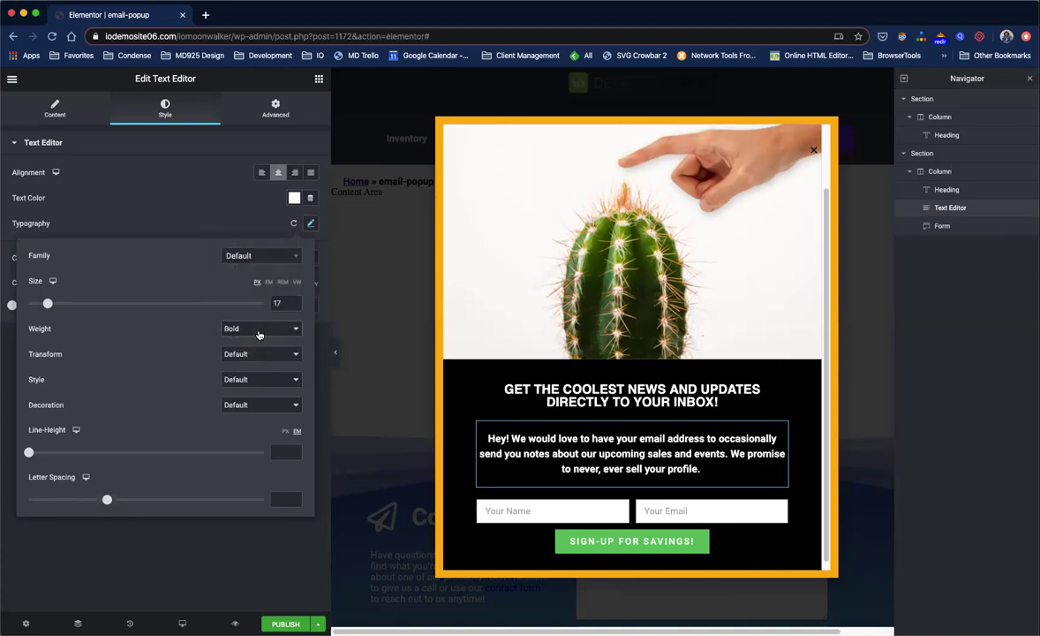
pyautogui.click(258, 329)
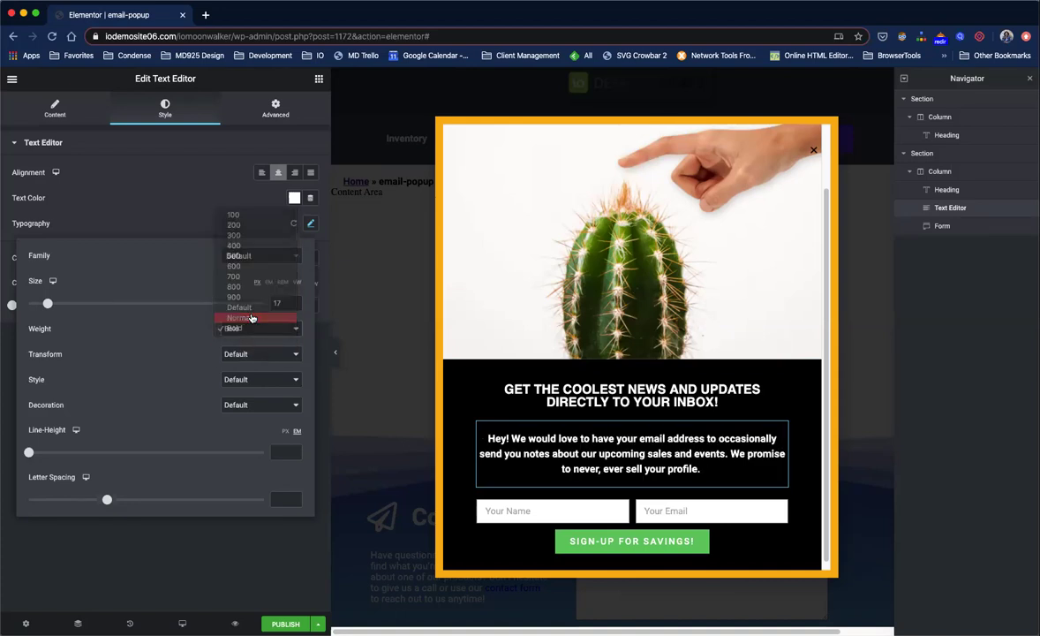
pyautogui.click(252, 318)
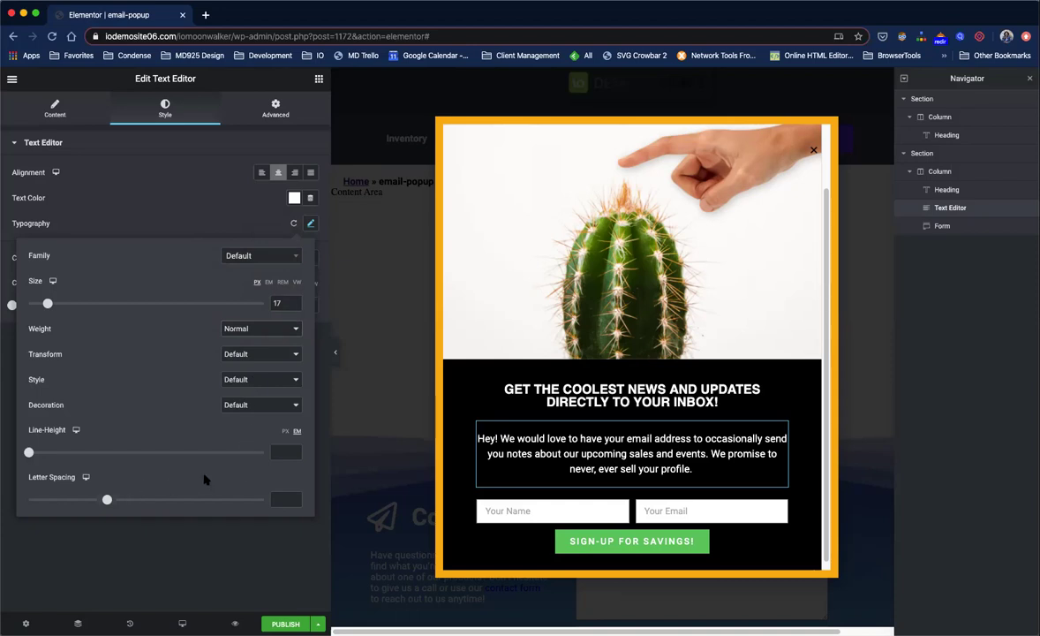
pyautogui.click(230, 182)
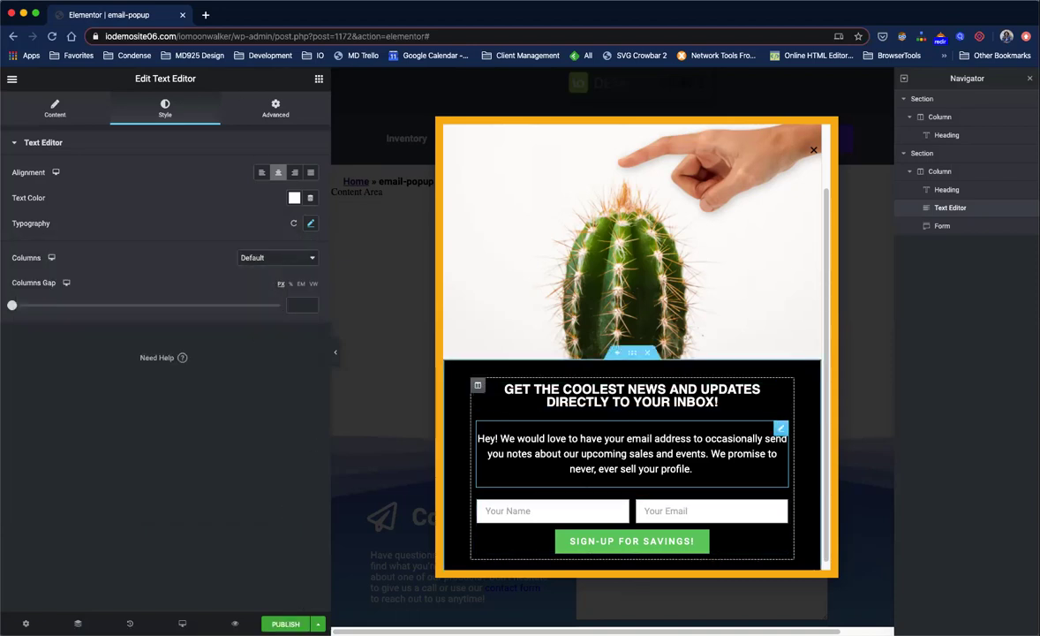
pyautogui.scroll(2, 643, 208)
# - Show the Navigator and open the top Section's settings from it
pyautogui.scroll(2, 643, 208)
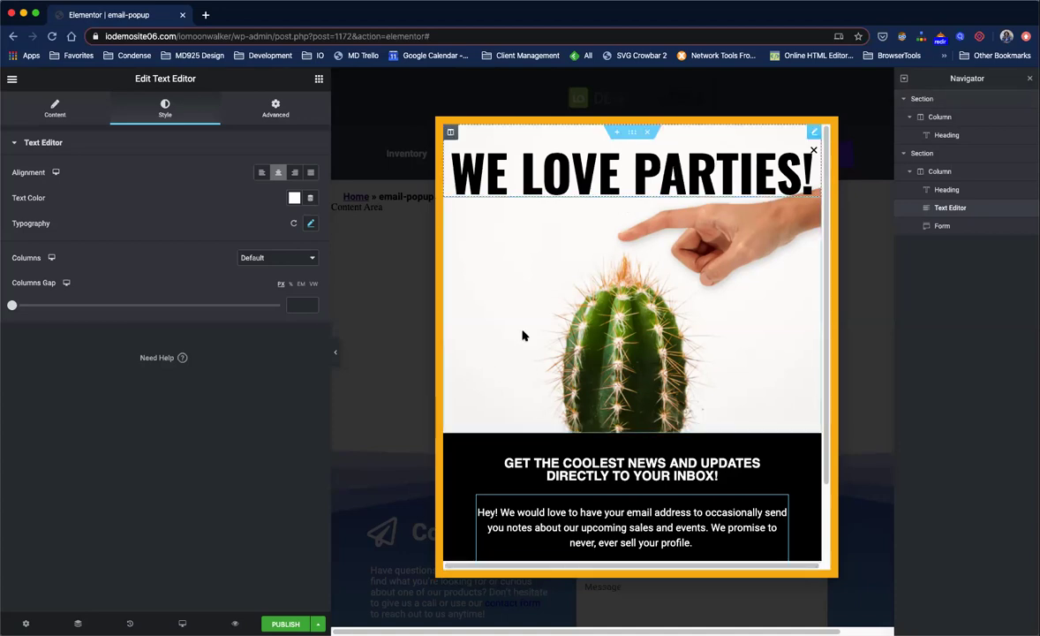
pyautogui.click(78, 624)
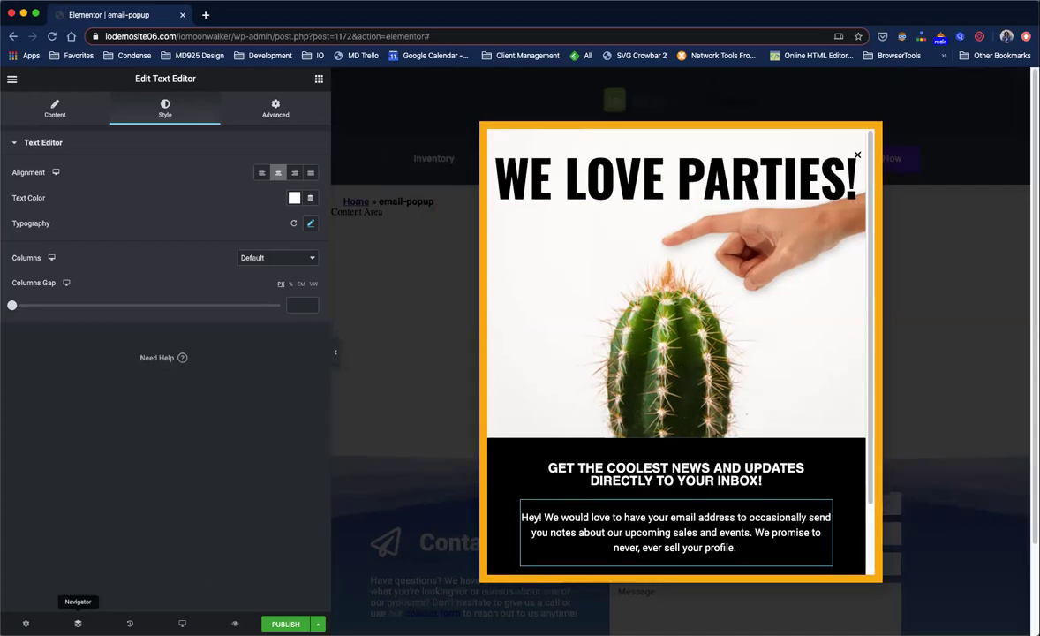
pyautogui.click(77, 624)
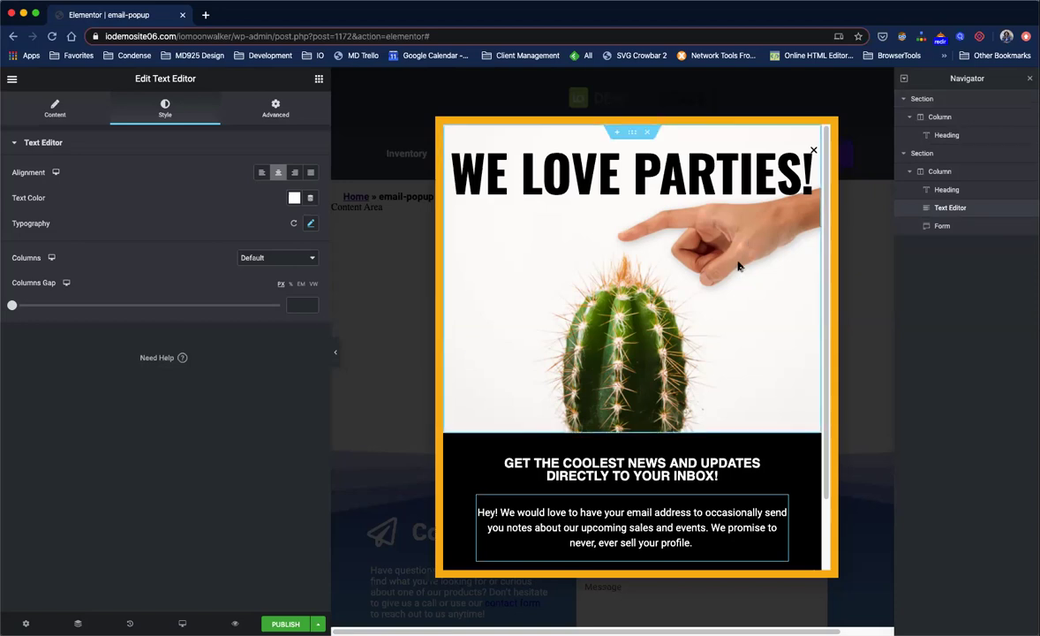
pyautogui.click(923, 99)
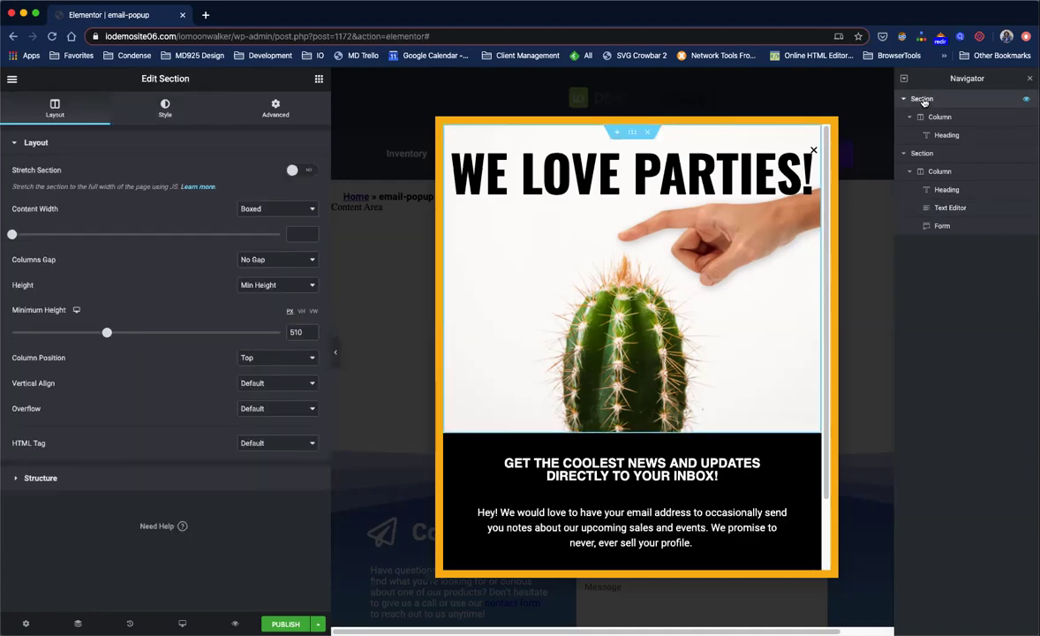
# - Replace the top section's cactus background with the Dora bounce house image
pyautogui.click(164, 106)
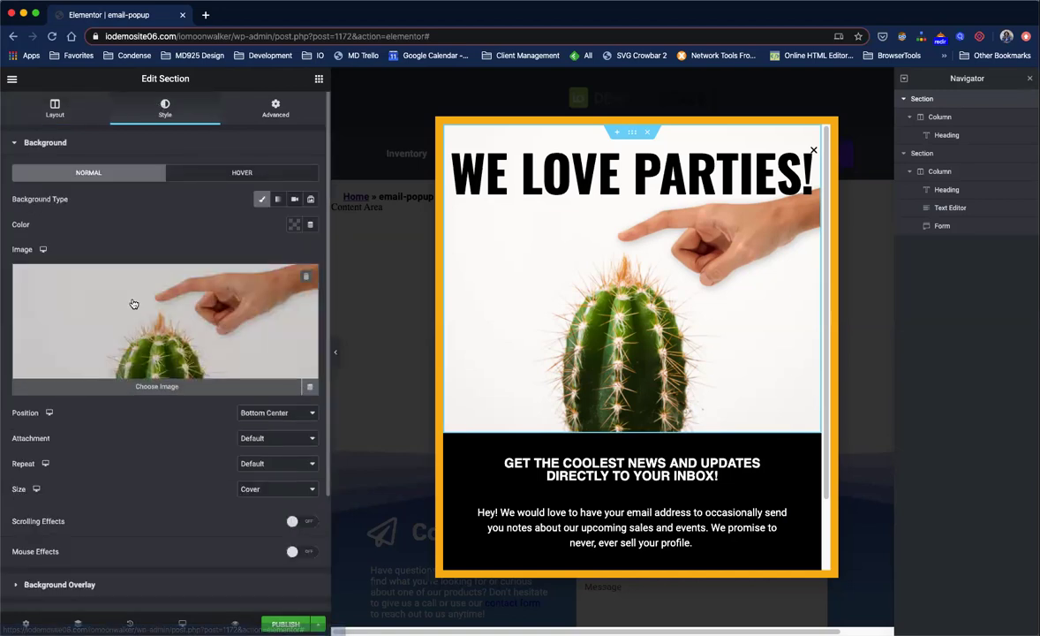
pyautogui.click(133, 304)
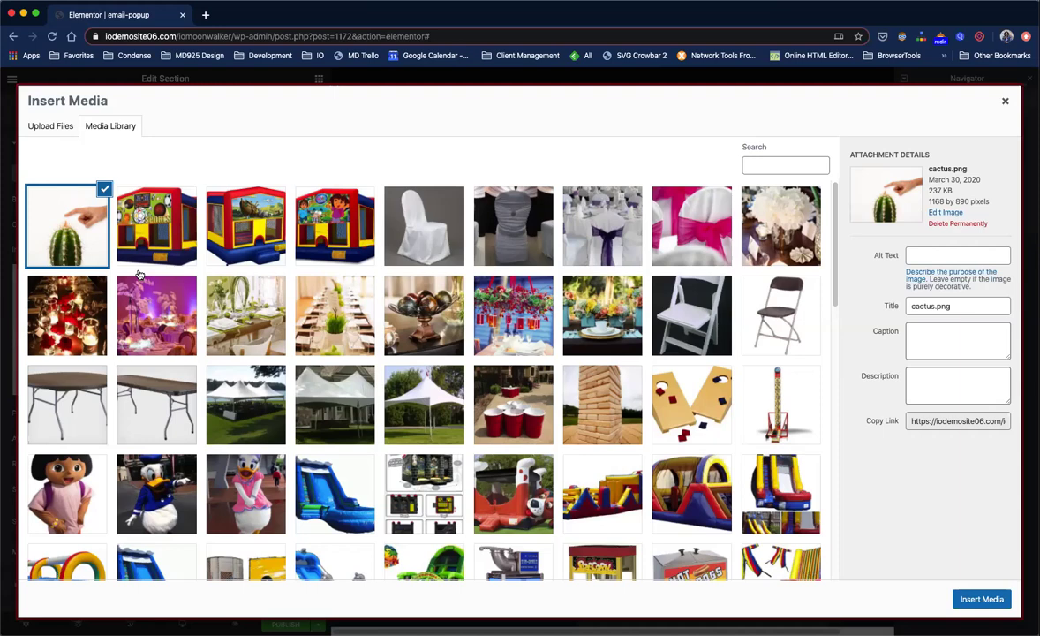
pyautogui.click(309, 222)
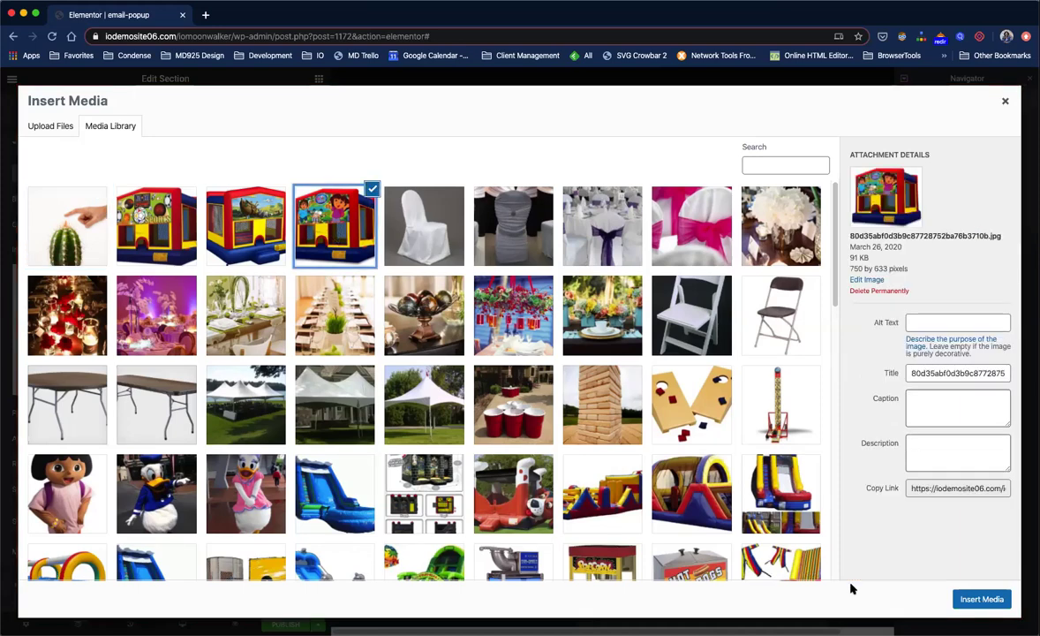
pyautogui.click(978, 597)
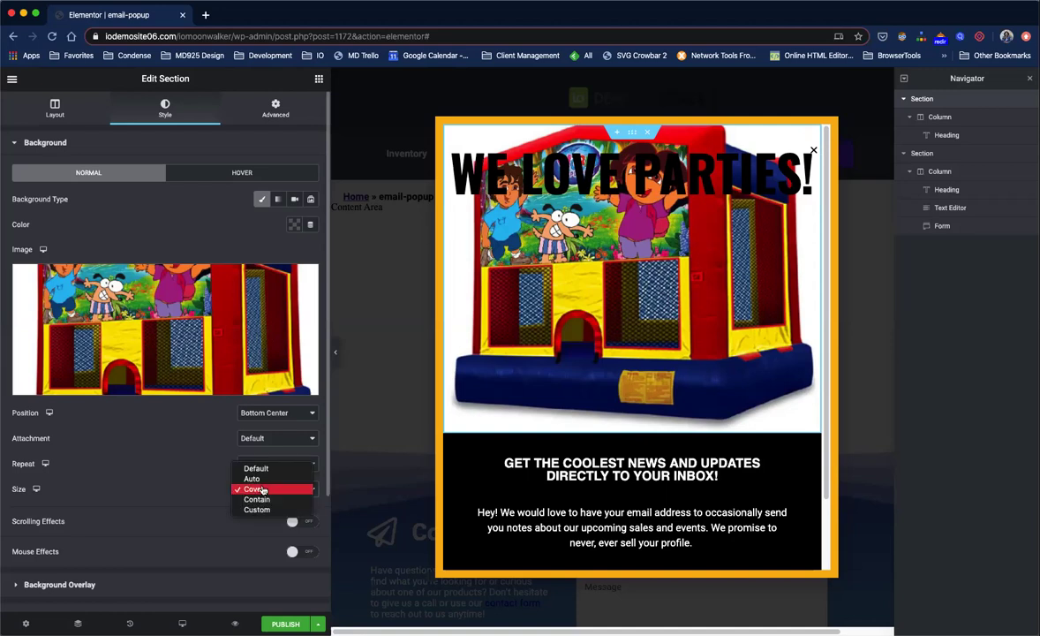
# - Set the bounce-house background size to Contain so the whole image fits
pyautogui.click(266, 478)
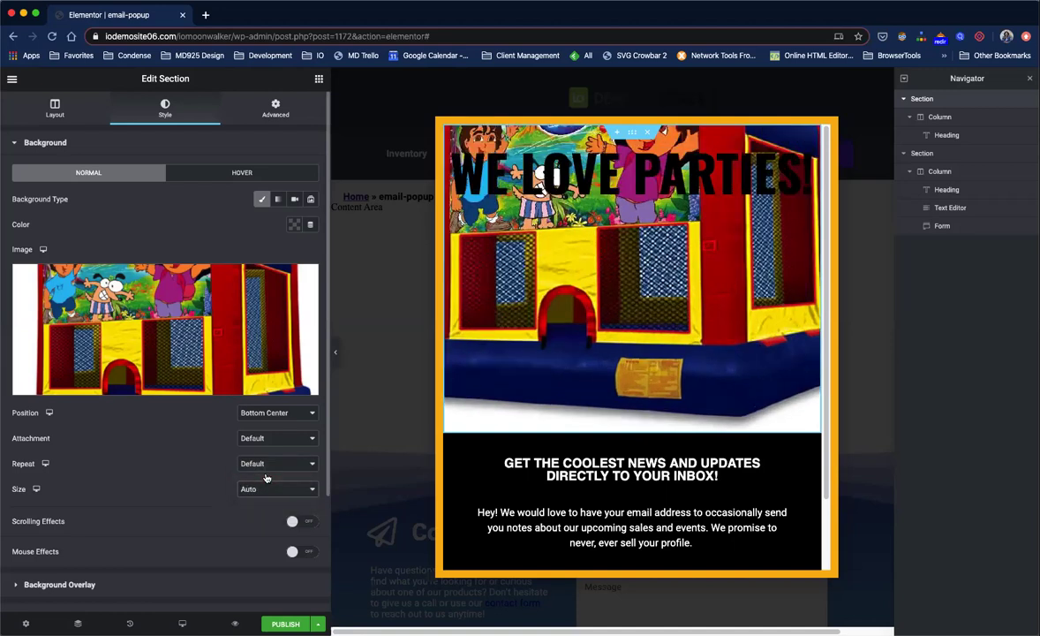
pyautogui.click(261, 488)
pyautogui.click(262, 515)
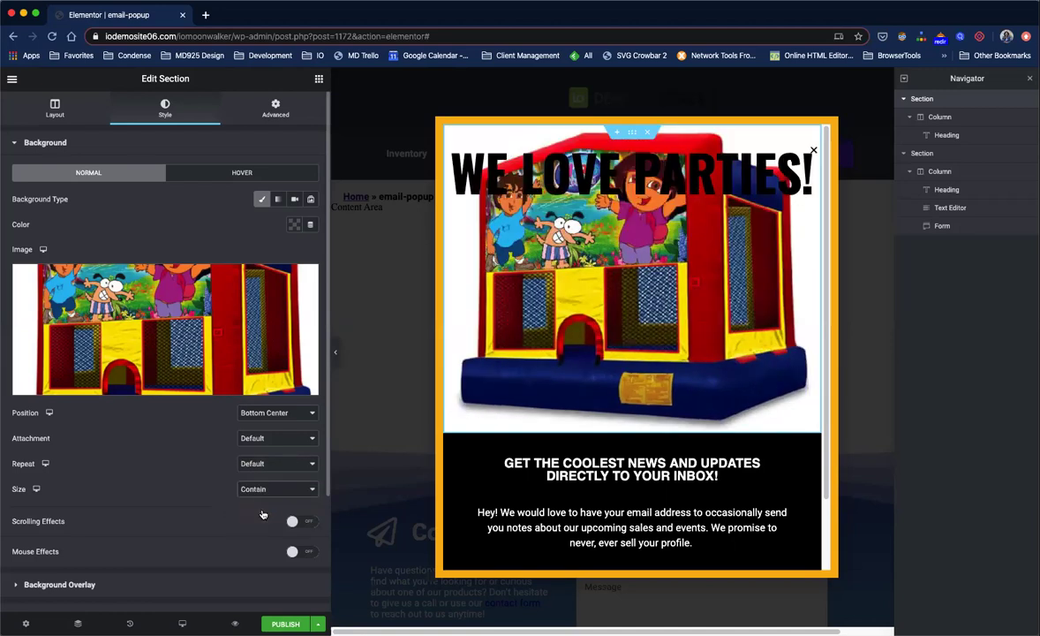
pyautogui.click(265, 413)
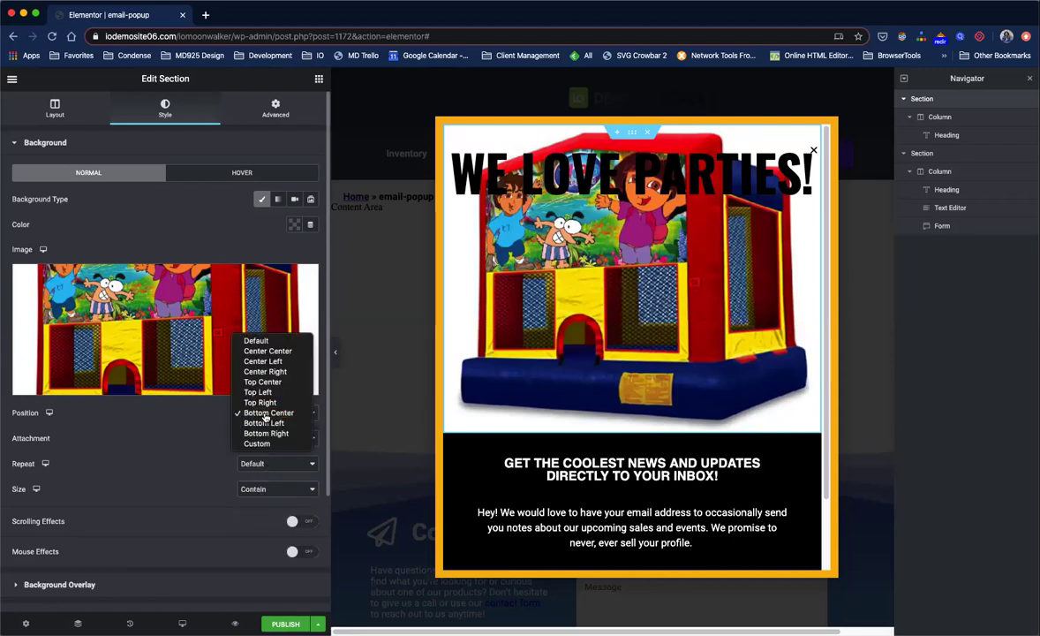
pyautogui.click(266, 414)
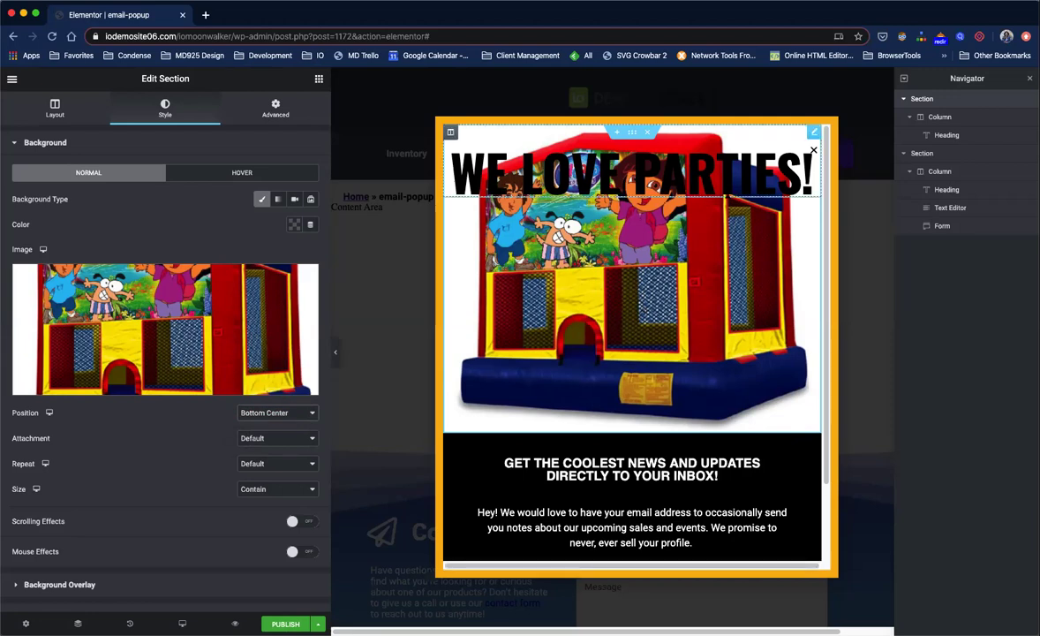
# - Give the background a custom 112 px Y position and No-repeat, then select the lower section
pyautogui.click(273, 413)
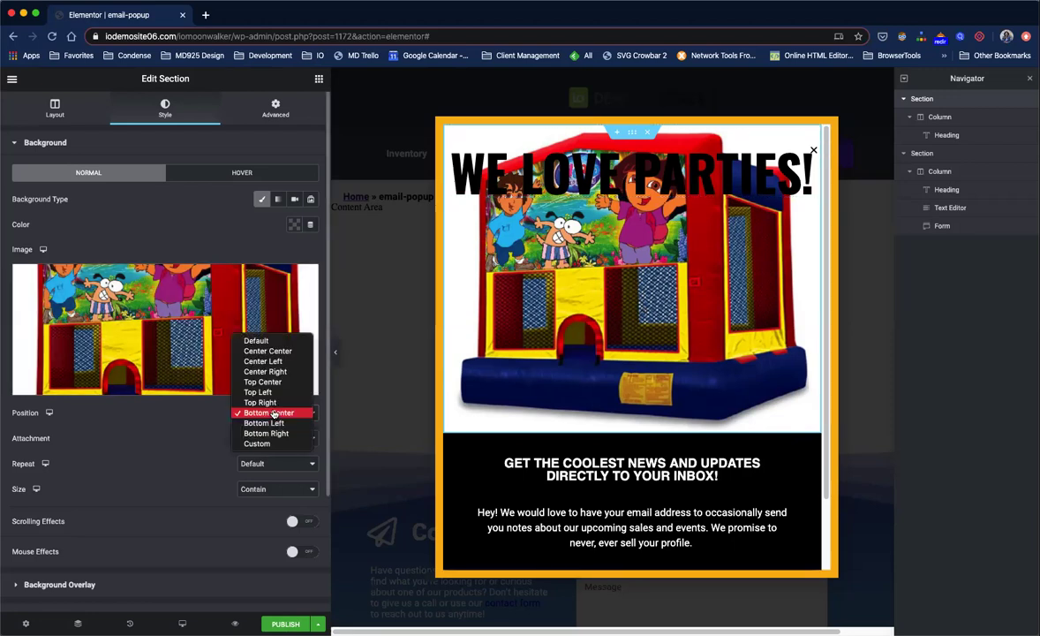
pyautogui.click(257, 443)
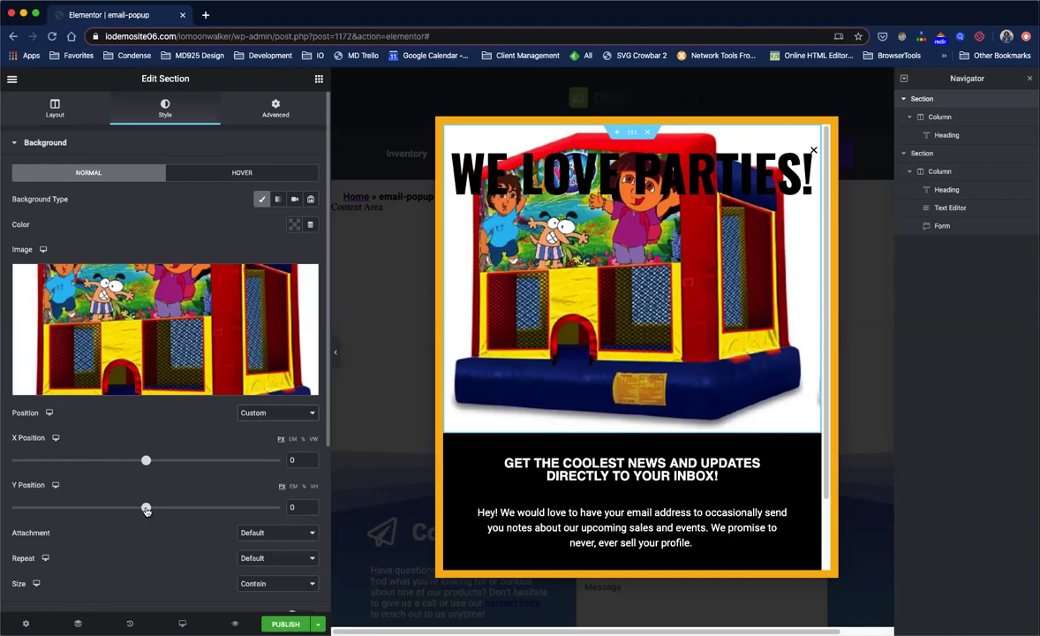
pyautogui.moveTo(147, 511); pyautogui.dragTo(164, 509)
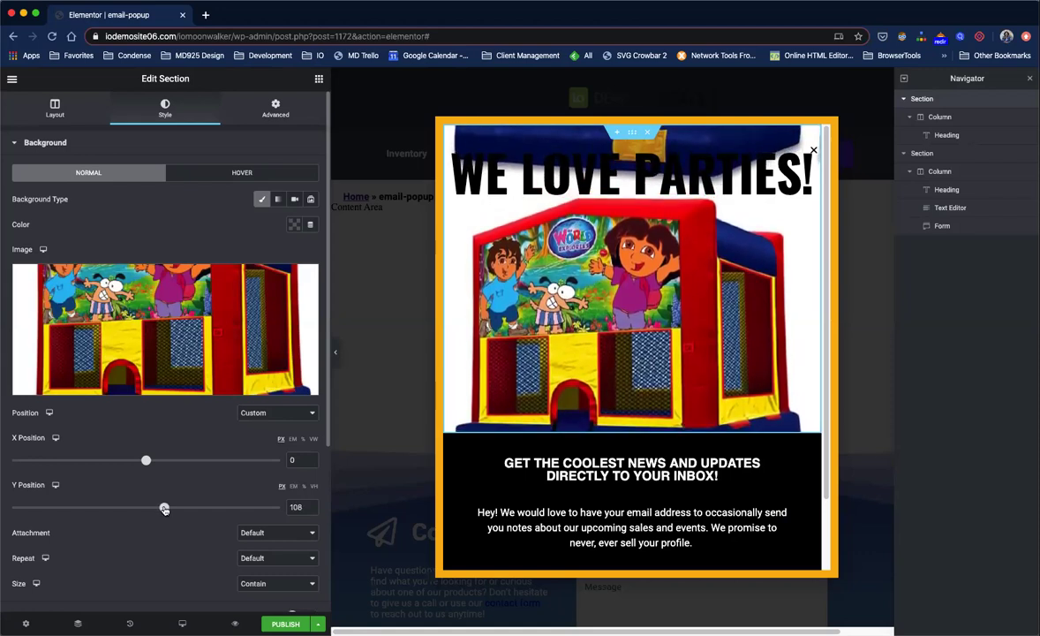
pyautogui.moveTo(164, 510); pyautogui.dragTo(166, 509)
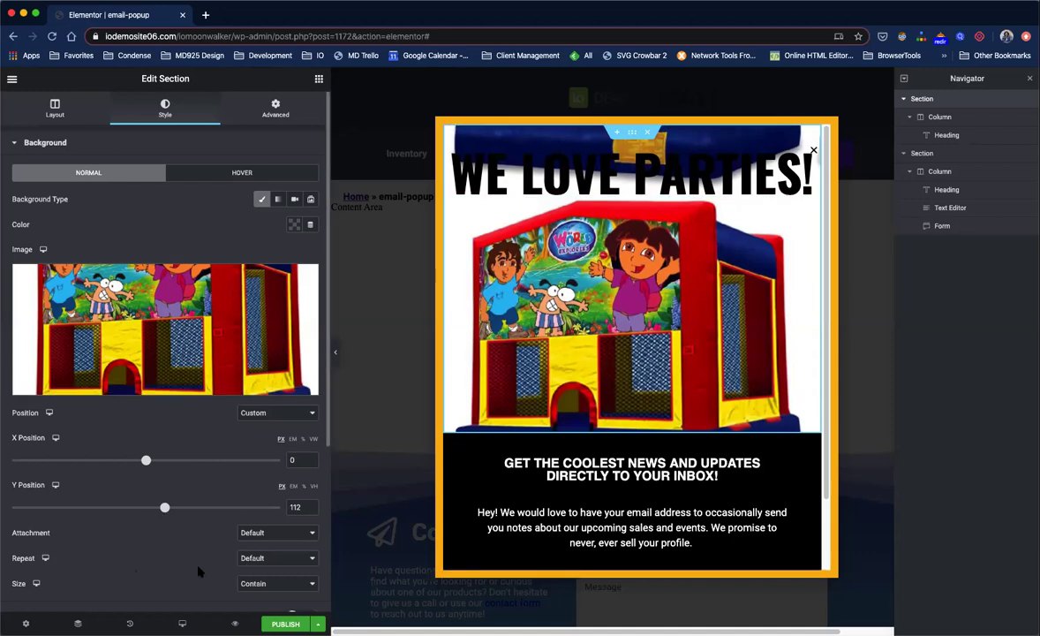
pyautogui.click(272, 558)
pyautogui.click(292, 569)
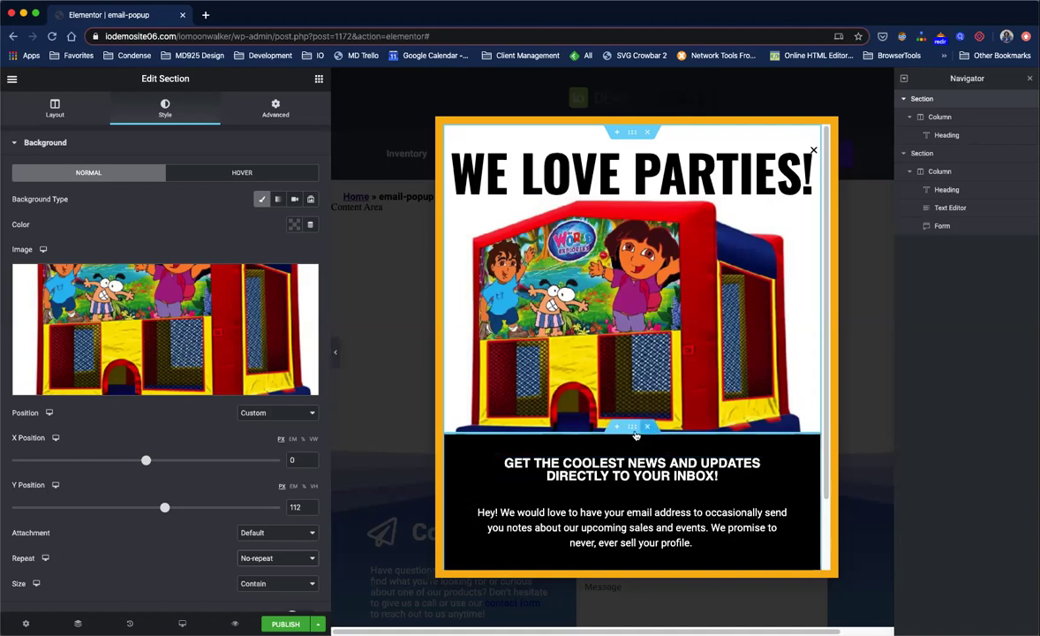
pyautogui.click(632, 426)
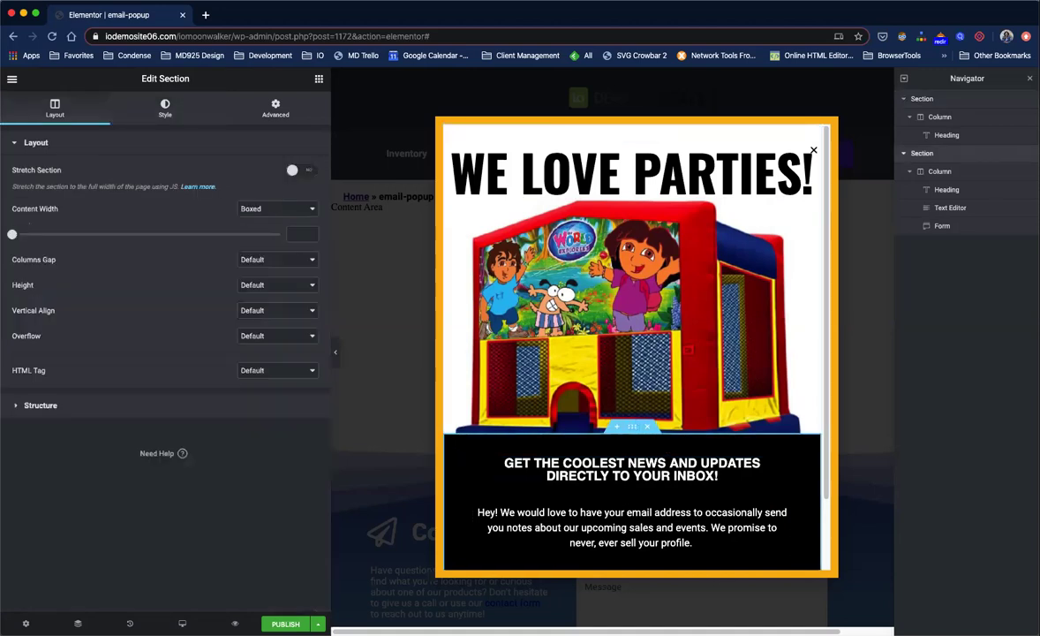
# - Change the lower signup section's background colour from black to purple #6E0DCC
pyautogui.click(164, 106)
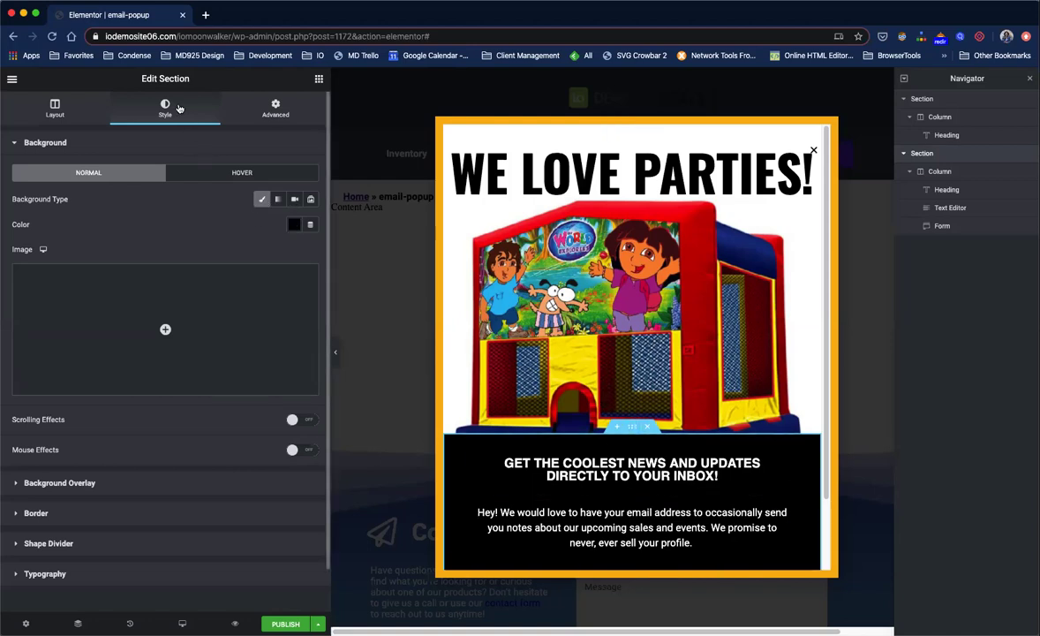
pyautogui.click(294, 226)
pyautogui.click(289, 255)
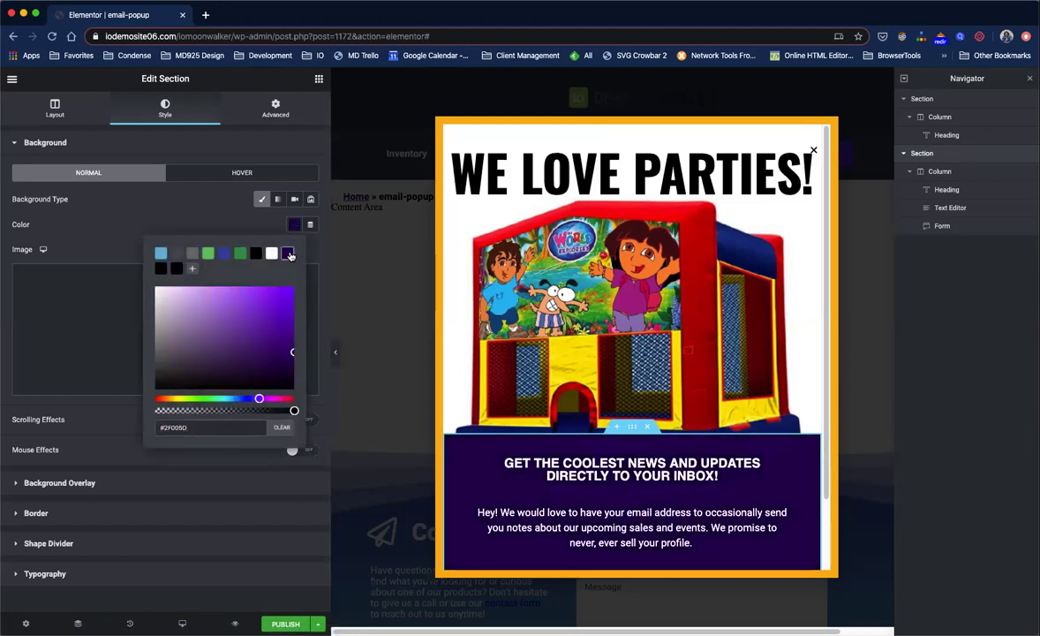
pyautogui.write('#5D14C5')
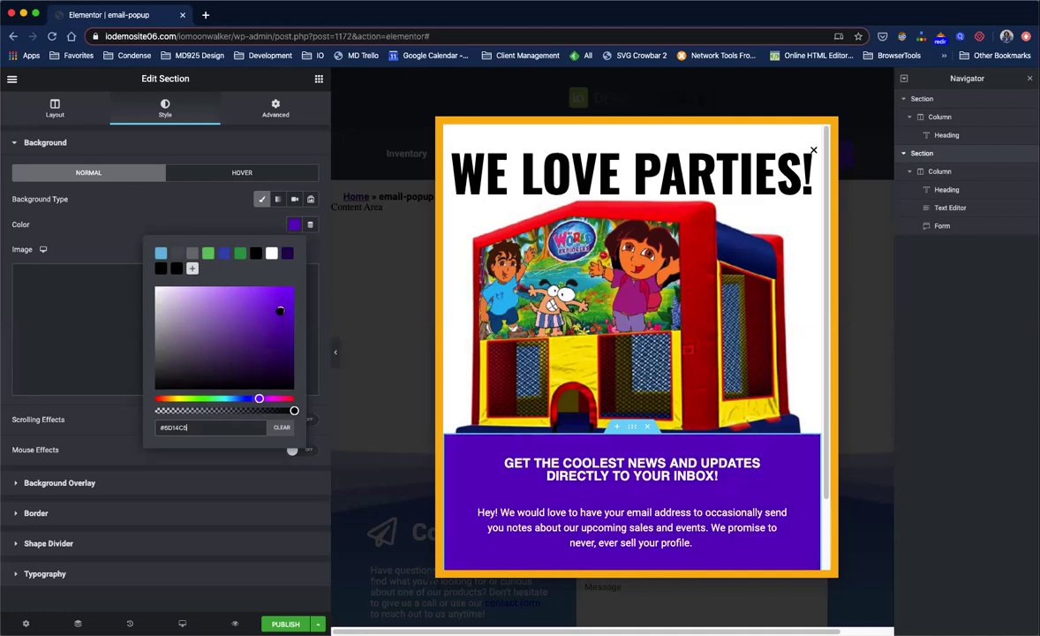
pyautogui.click(285, 308)
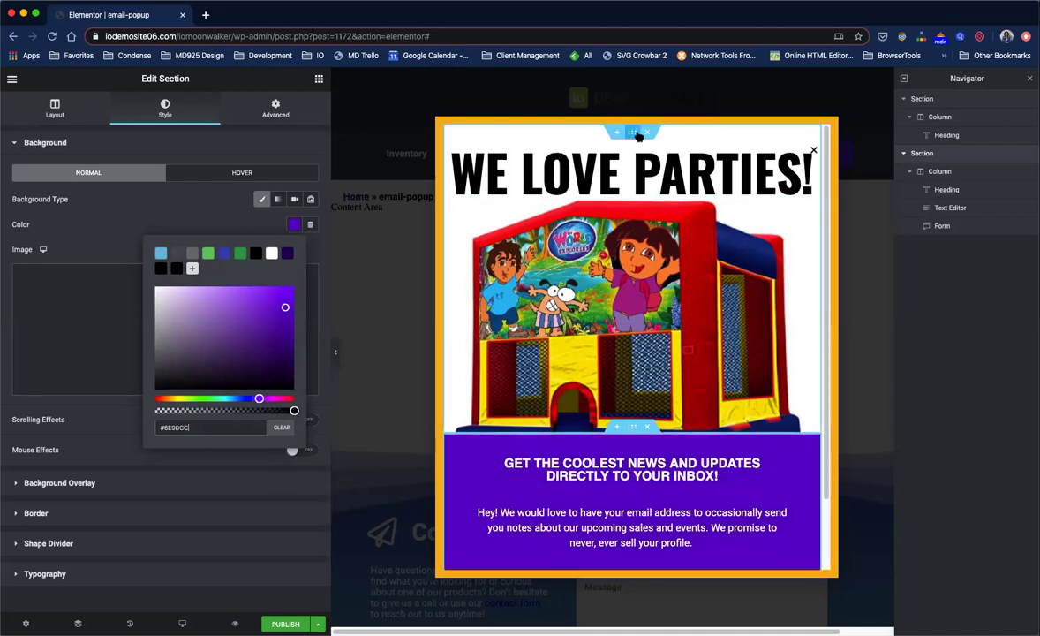
# - Keep the purple, reselect the top section and look through its background, border and column settings
pyautogui.click(707, 118)
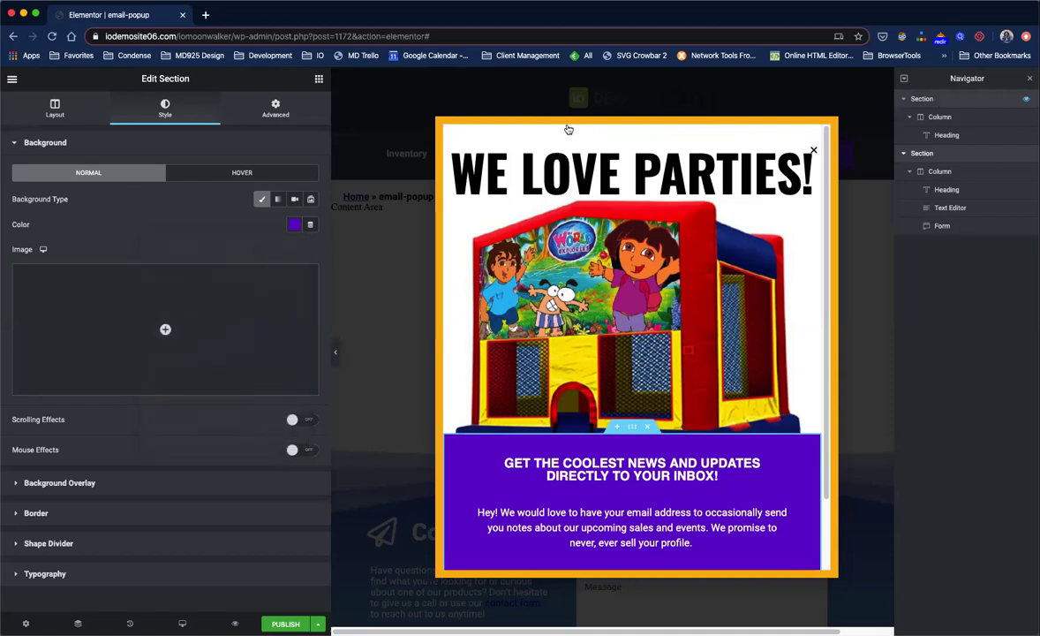
pyautogui.click(915, 99)
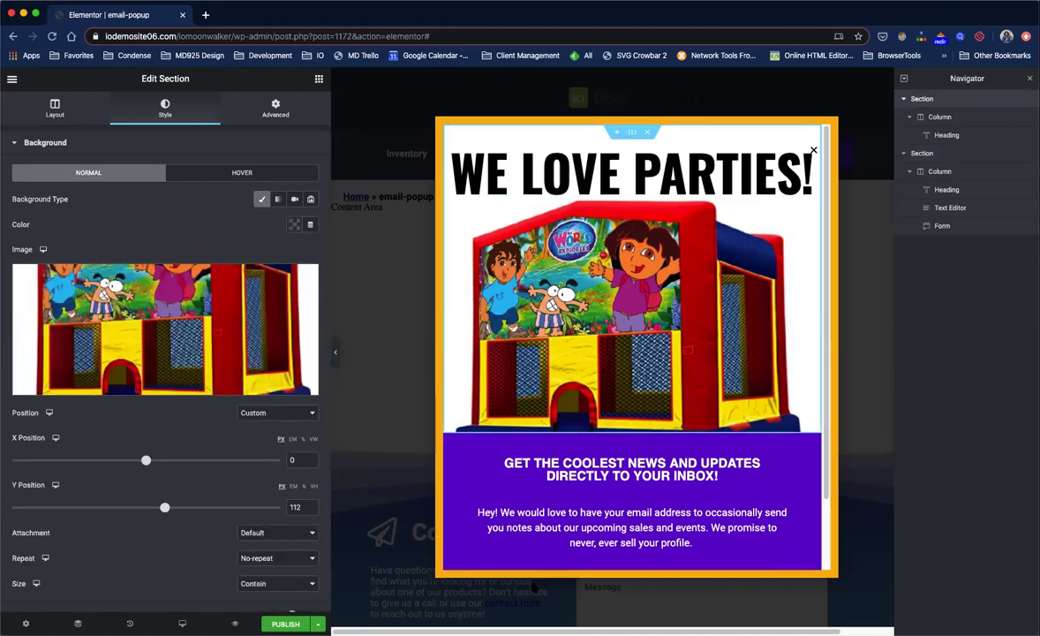
pyautogui.click(72, 143)
pyautogui.click(68, 206)
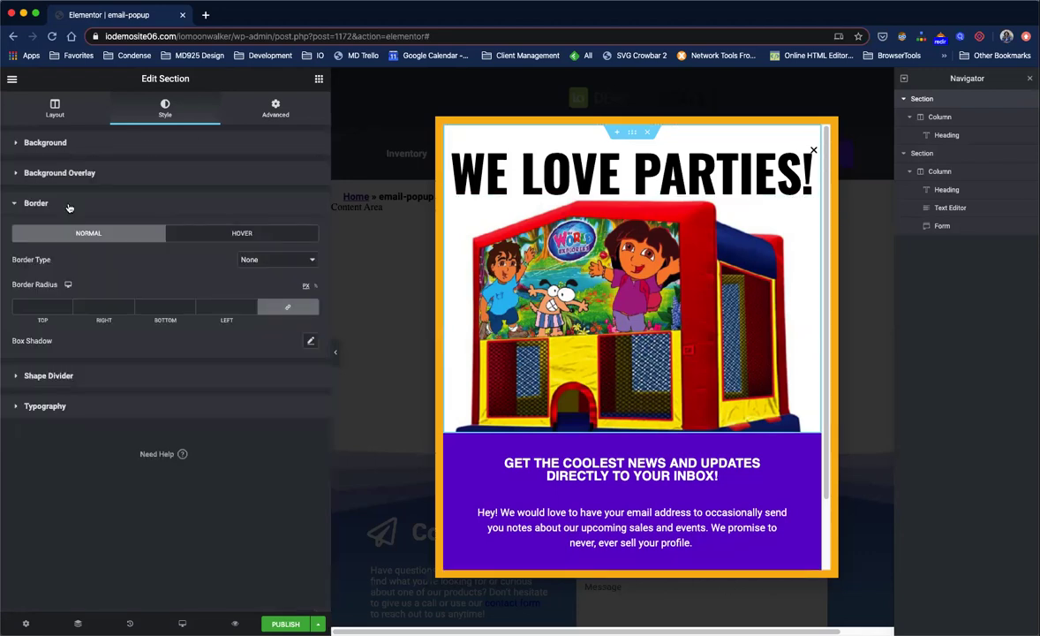
pyautogui.click(68, 206)
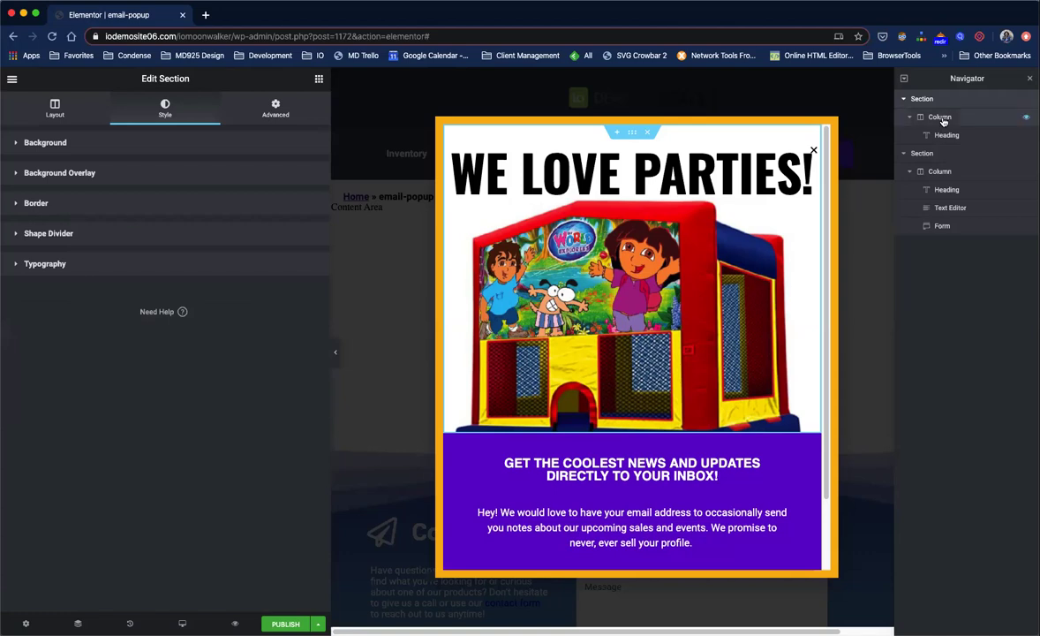
pyautogui.click(158, 143)
pyautogui.click(158, 143)
pyautogui.click(943, 116)
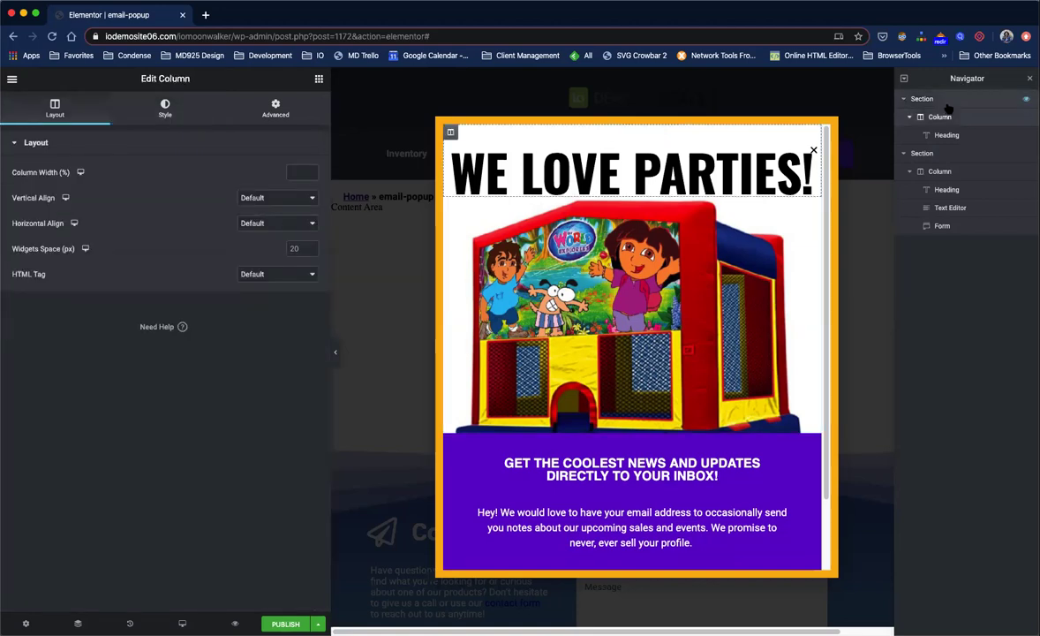
pyautogui.click(947, 101)
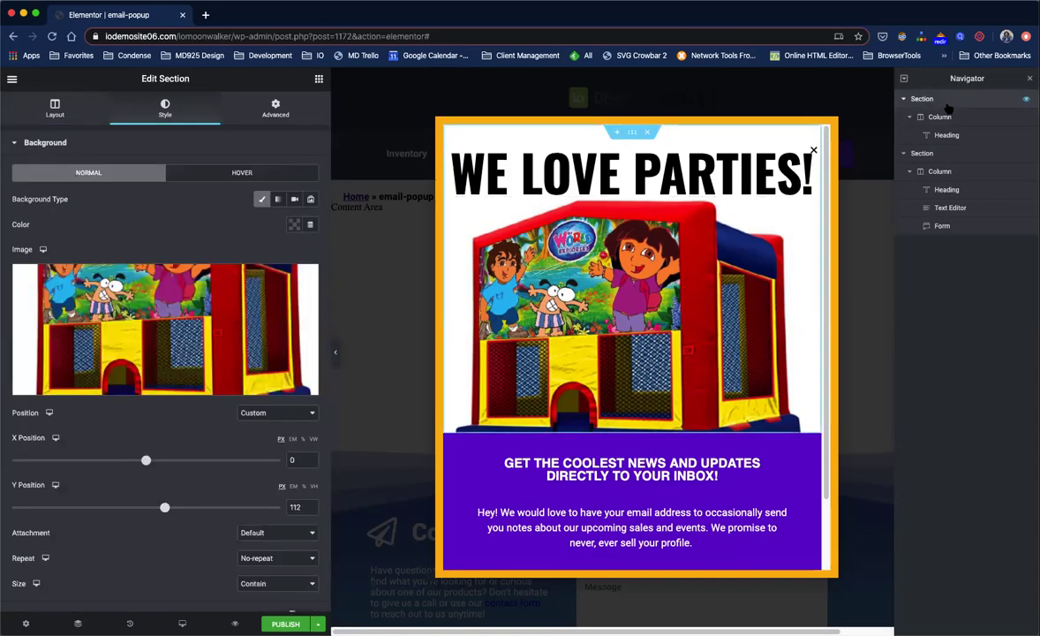
# - Try a Solid border on the top section, then set its border type back to None
pyautogui.click(70, 144)
pyautogui.click(48, 198)
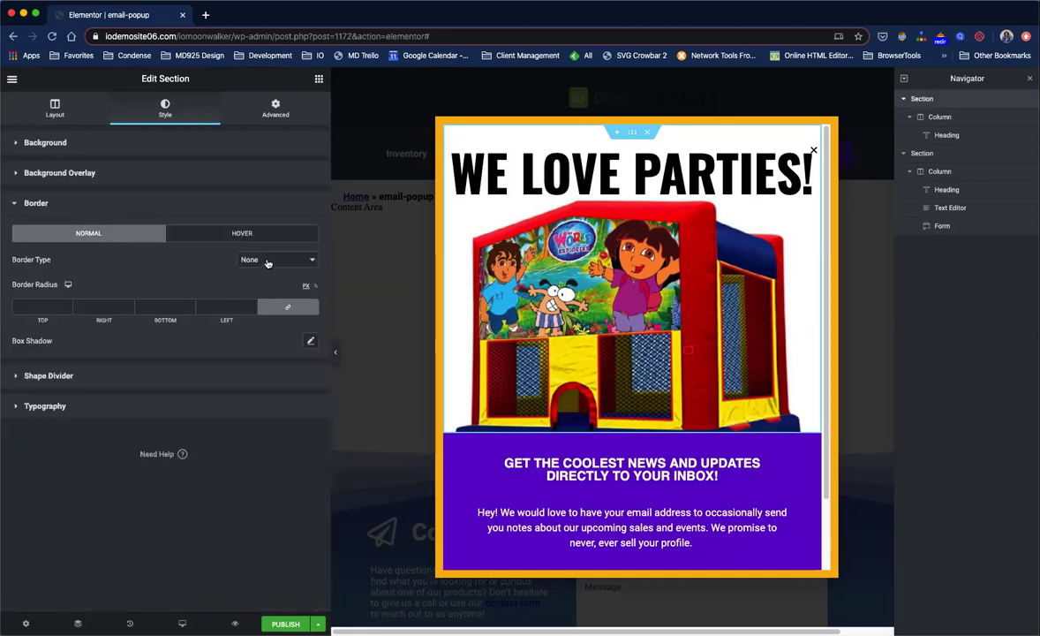
pyautogui.click(268, 263)
pyautogui.click(263, 270)
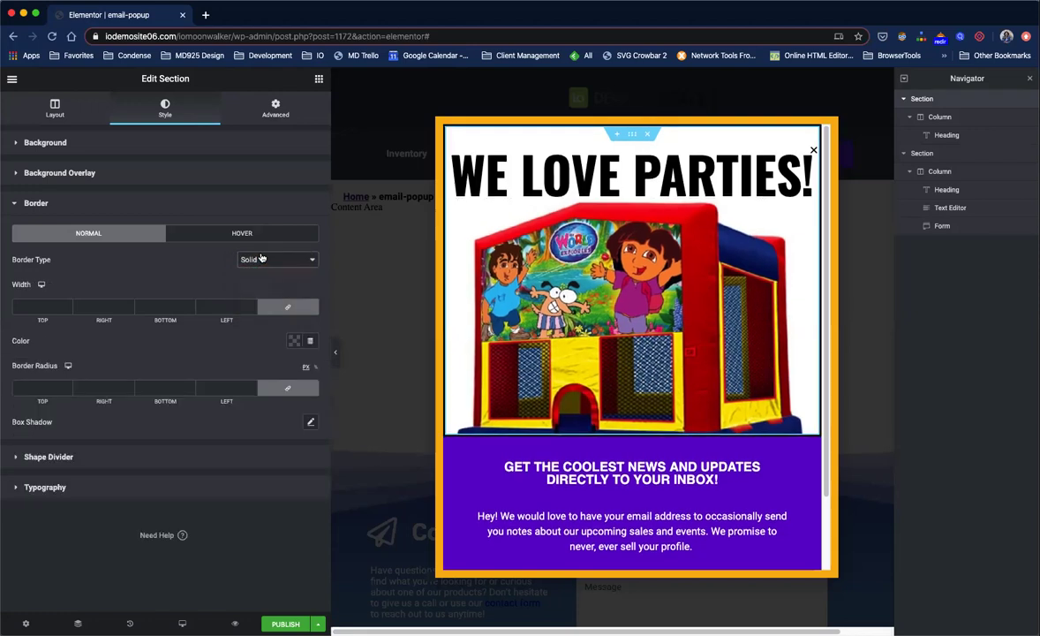
pyautogui.click(262, 258)
pyautogui.click(245, 246)
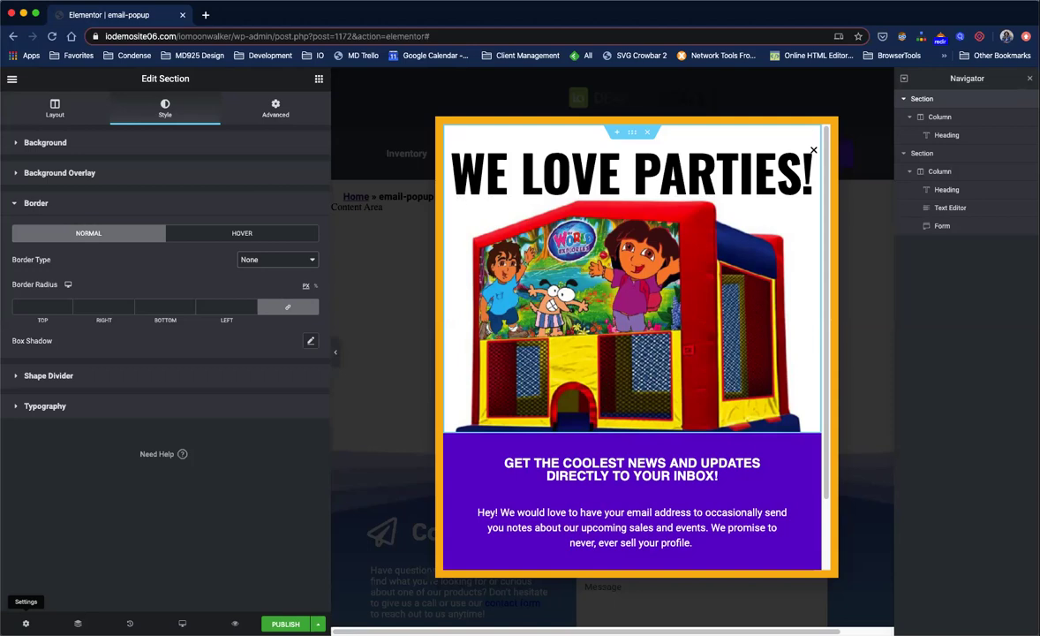
# - Make the popup's border colour bright neon green in Popup Settings > Style
pyautogui.click(26, 623)
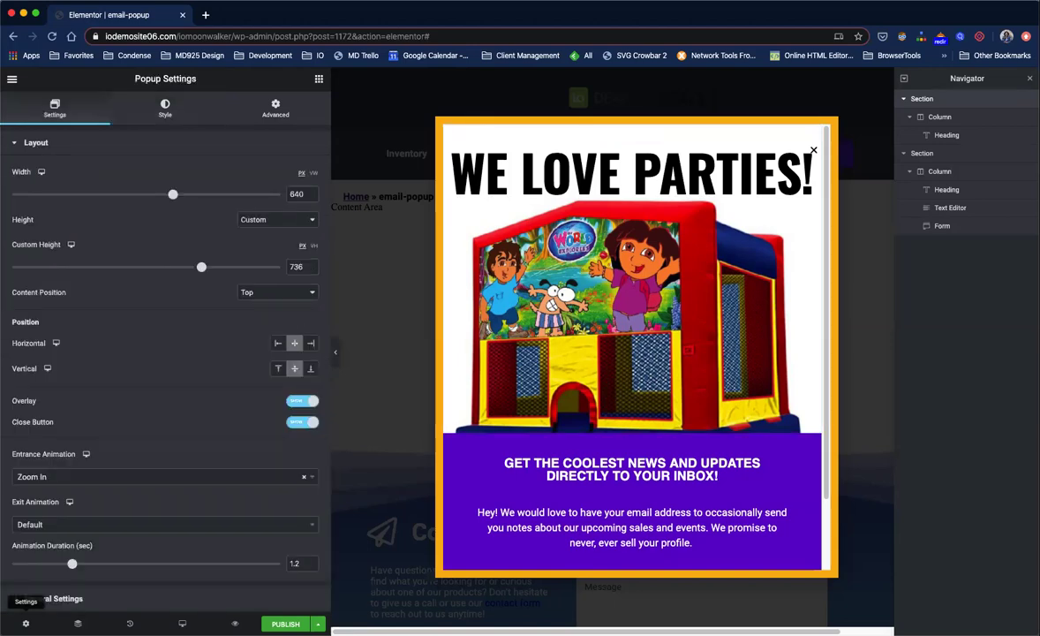
pyautogui.click(165, 108)
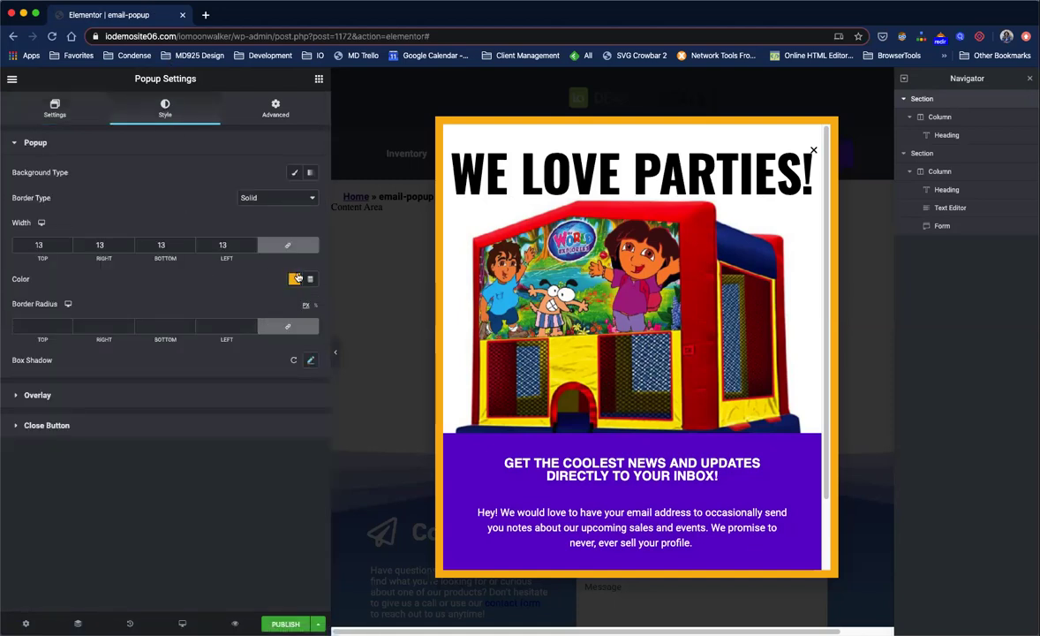
pyautogui.click(295, 278)
pyautogui.click(262, 308)
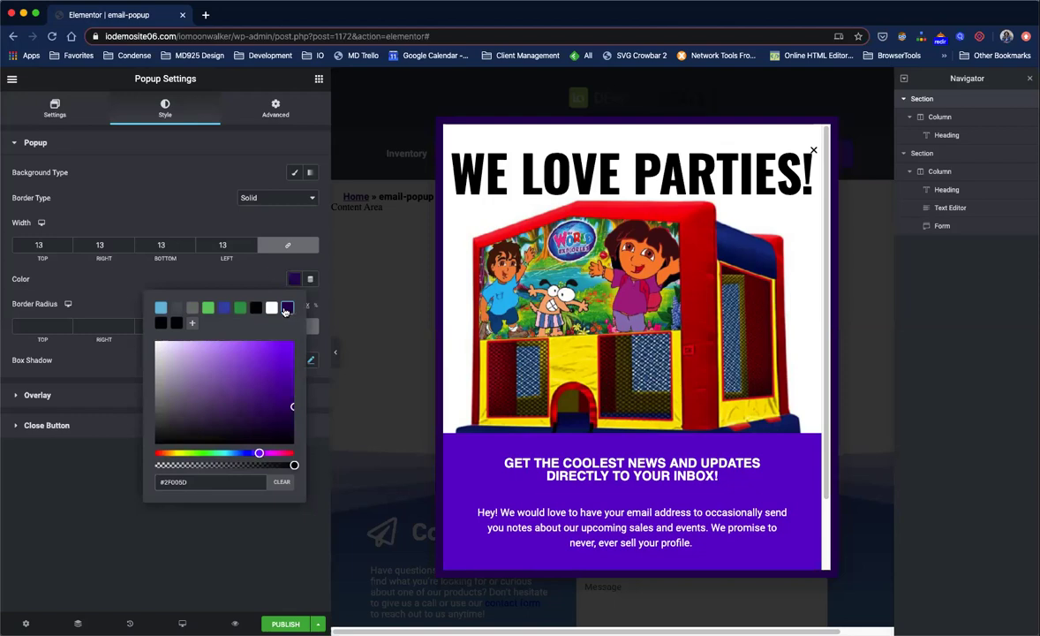
pyautogui.click(207, 308)
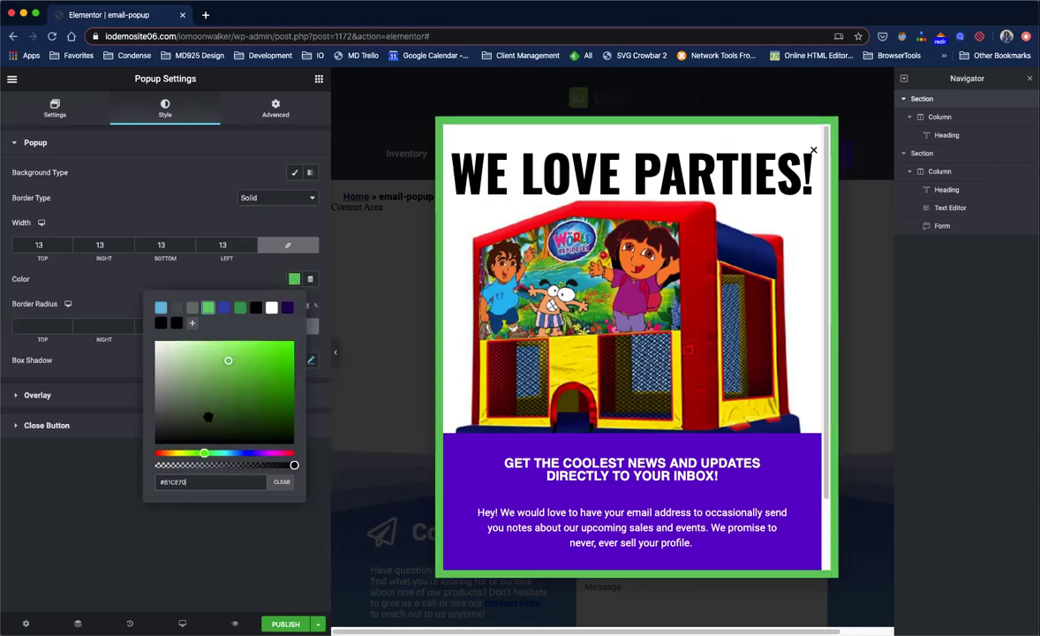
pyautogui.moveTo(228, 360); pyautogui.dragTo(258, 344)
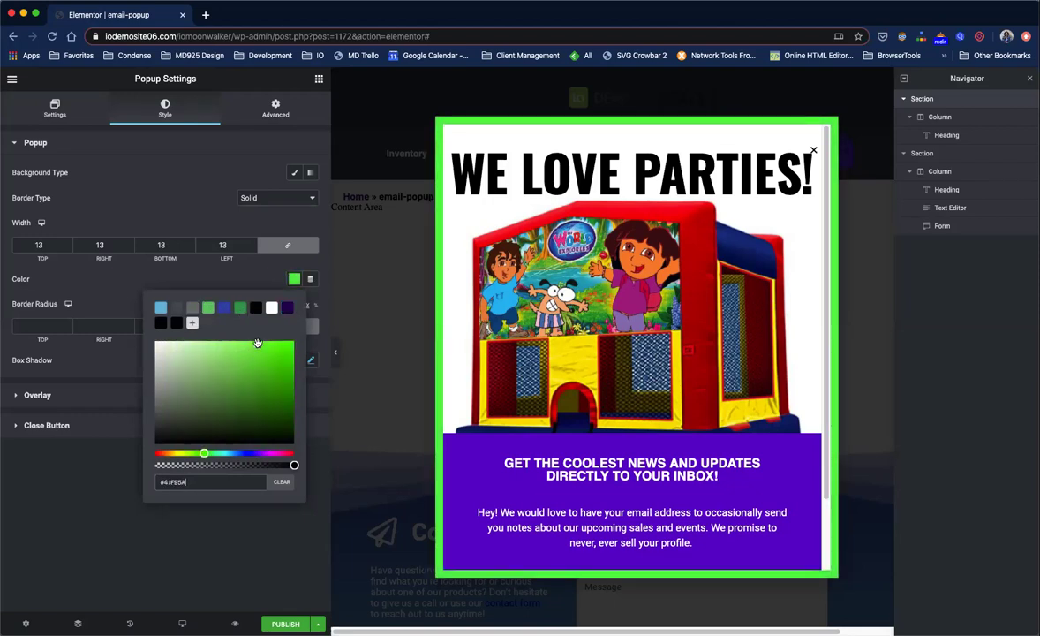
pyautogui.click(295, 553)
# - Review the popup settings and bring up Publish Settings with Ctrl+S
pyautogui.scroll(-1, 693, 355)
pyautogui.scroll(-3, 694, 355)
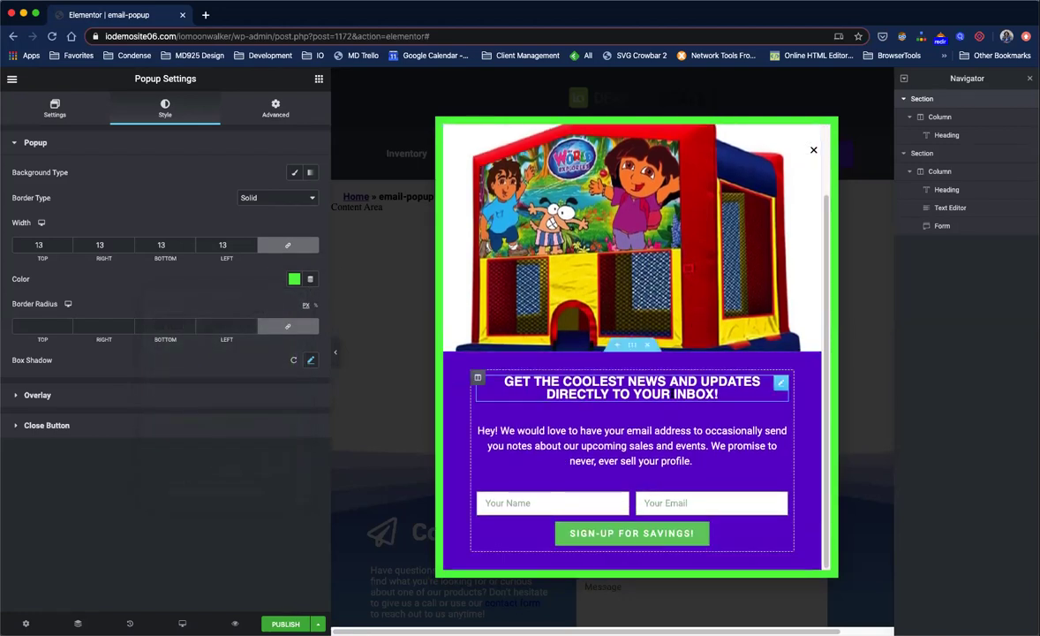
pyautogui.scroll(4, 656, 545)
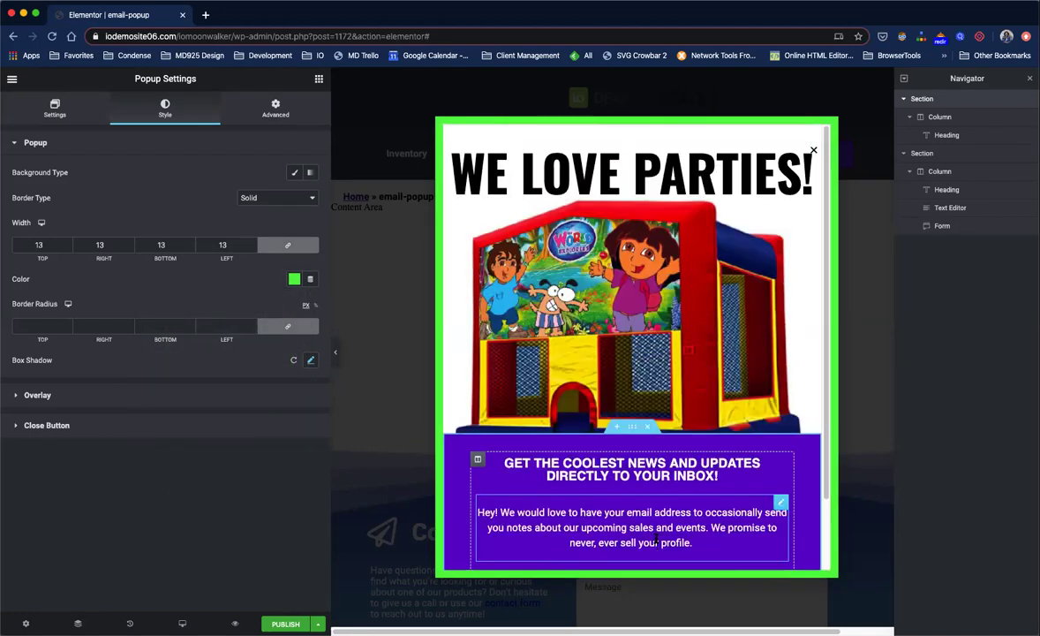
pyautogui.scroll(-3, 657, 541)
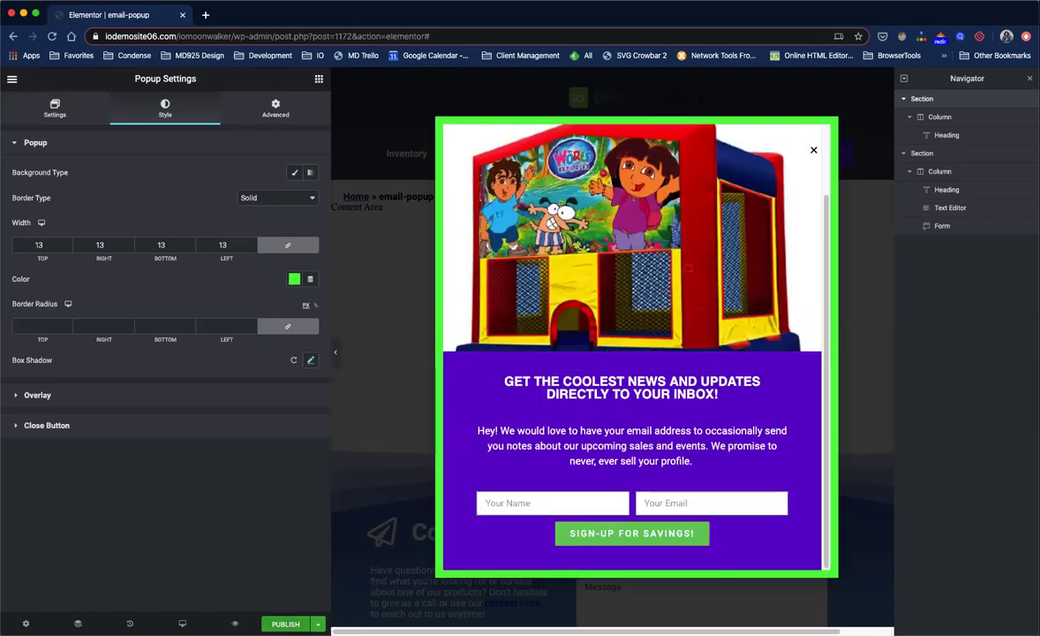
pyautogui.press('super+s')
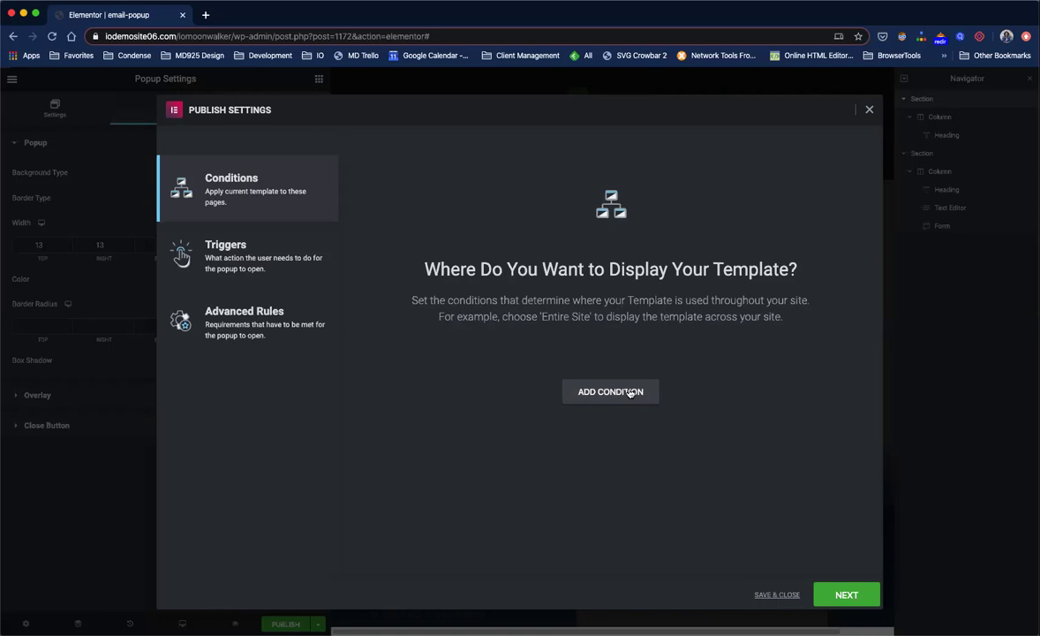
# - Add an Include Singular > Front Page display condition and continue to Triggers
pyautogui.click(631, 394)
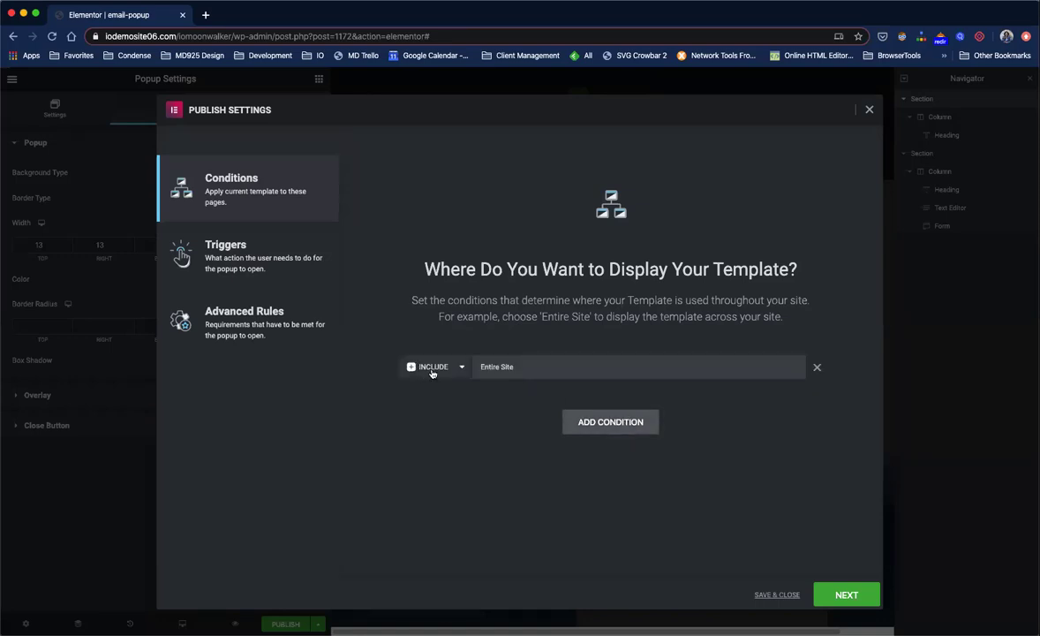
pyautogui.click(500, 368)
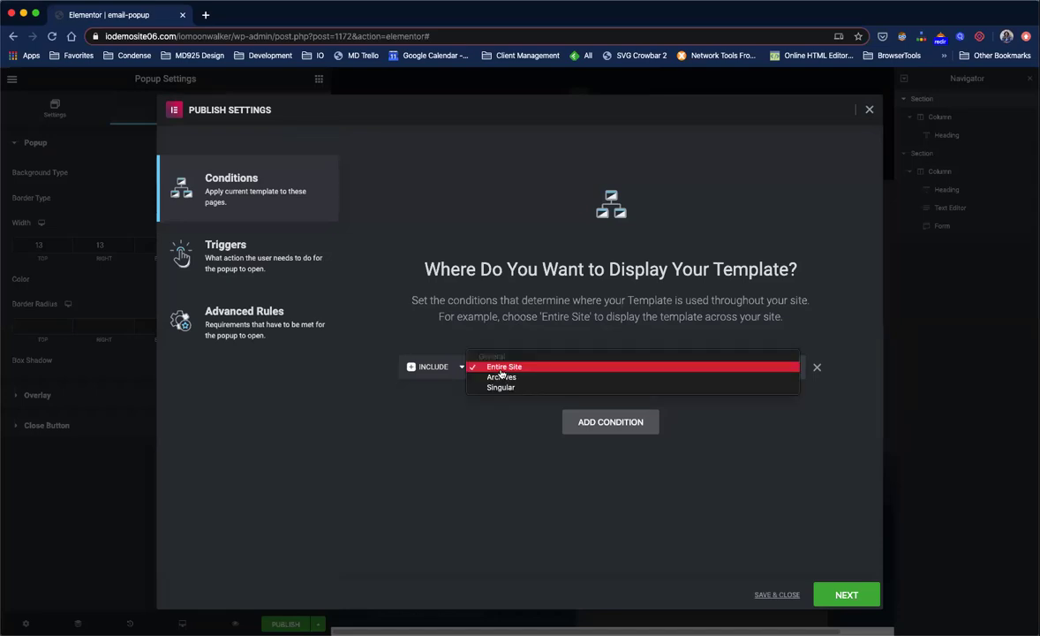
pyautogui.click(497, 389)
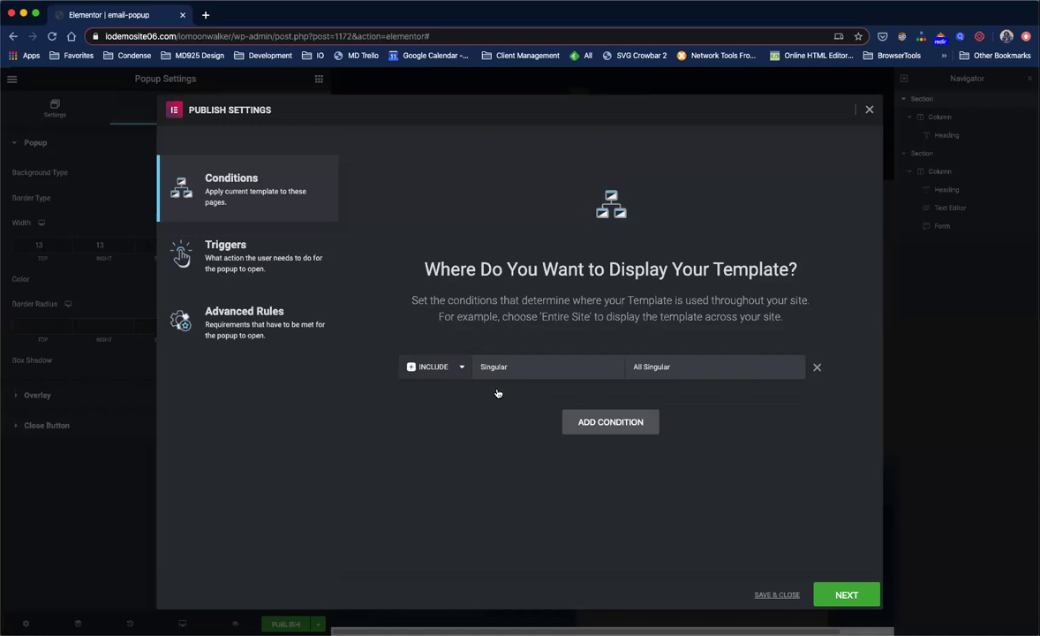
pyautogui.click(656, 374)
pyautogui.click(656, 378)
pyautogui.click(309, 233)
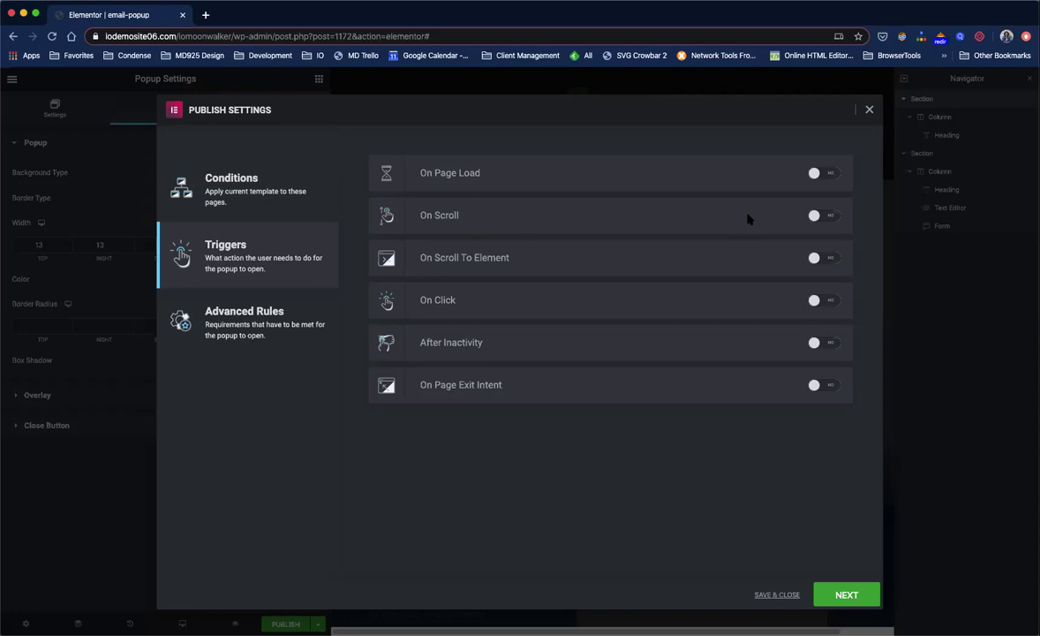
# - Enable only the On Page Exit Intent trigger, leaving scroll and inactivity off
pyautogui.click(830, 218)
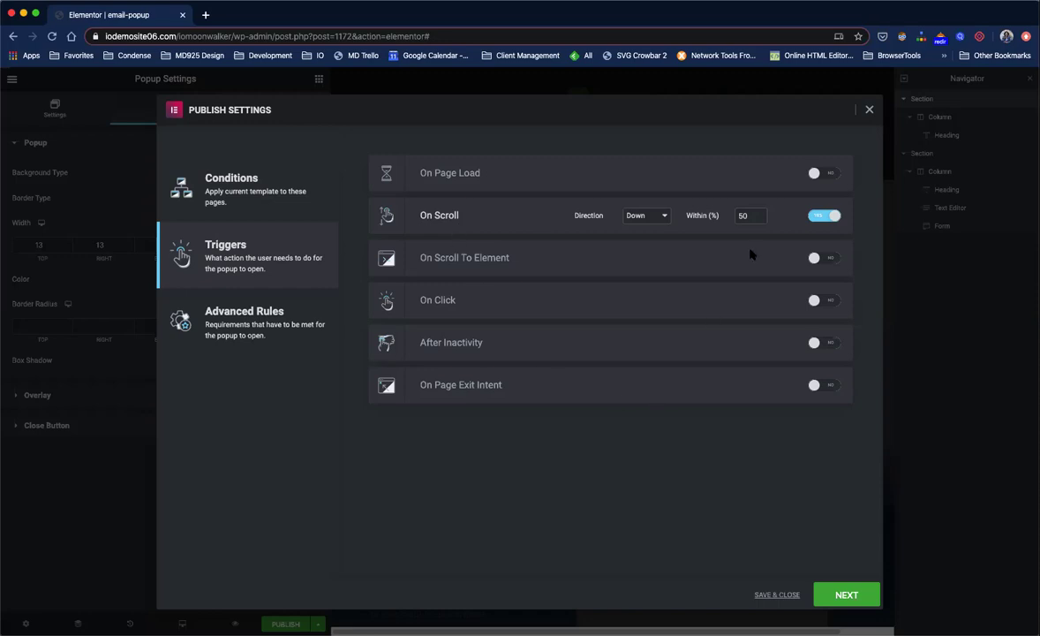
pyautogui.click(811, 215)
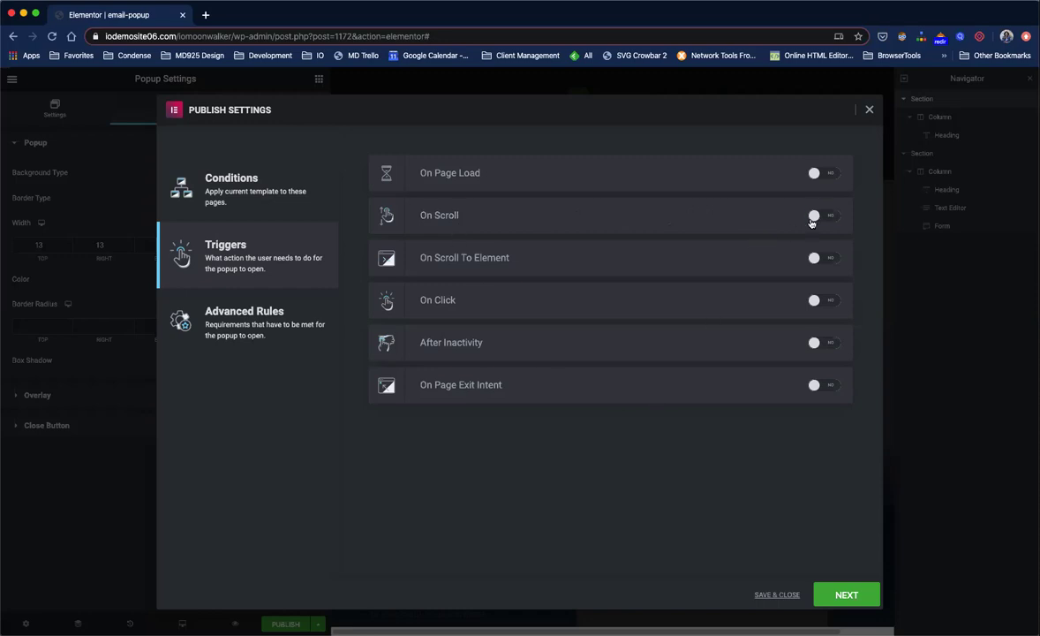
pyautogui.click(830, 345)
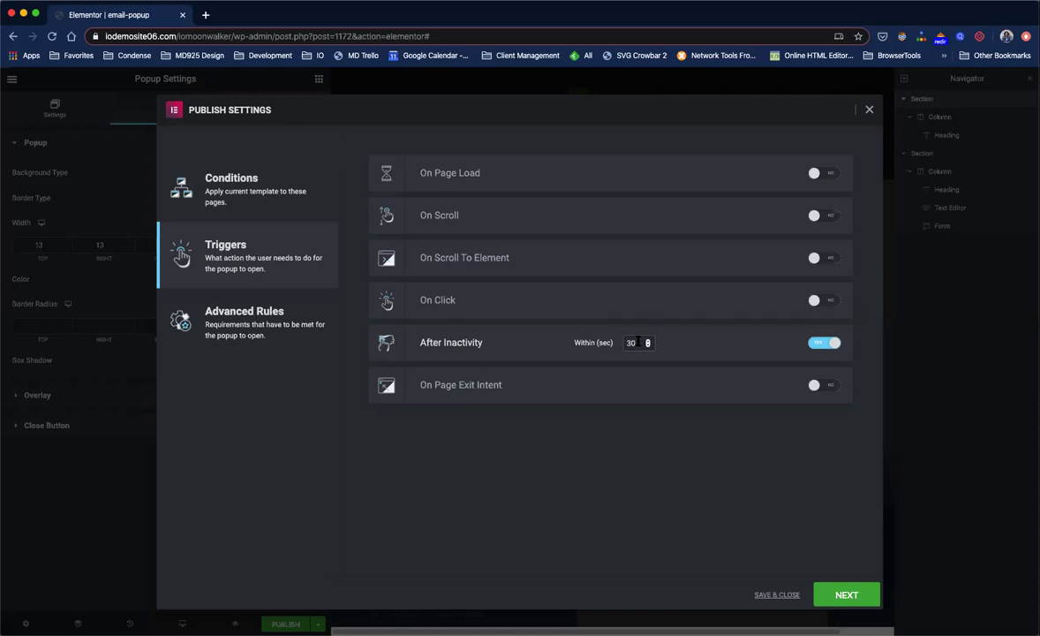
pyautogui.click(821, 343)
pyautogui.click(815, 385)
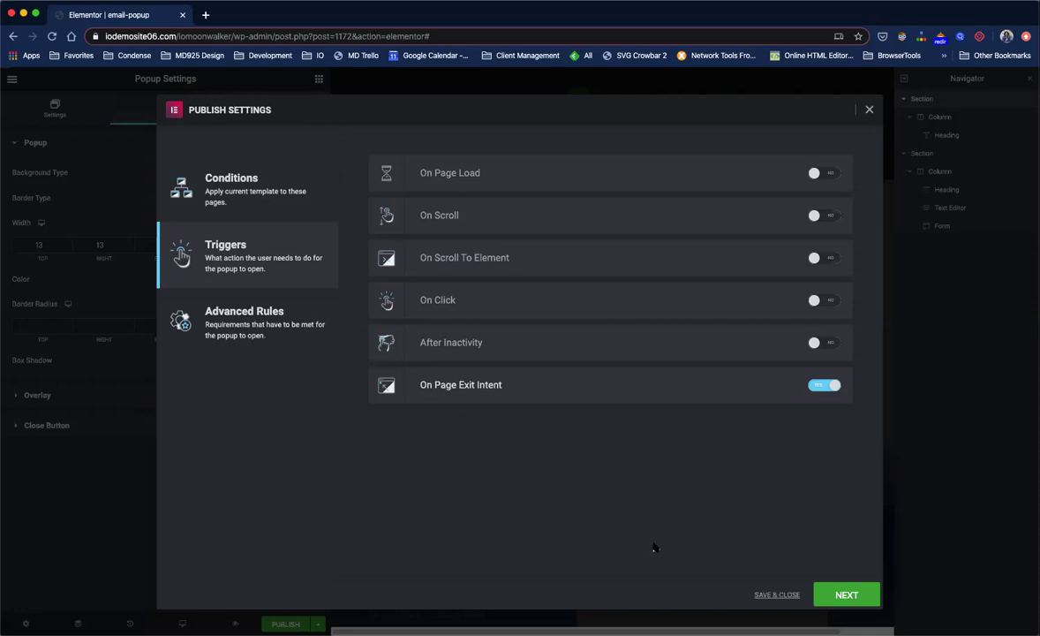
# - Save & Close to publish the popup, then exit to the WordPress dashboard
pyautogui.click(774, 597)
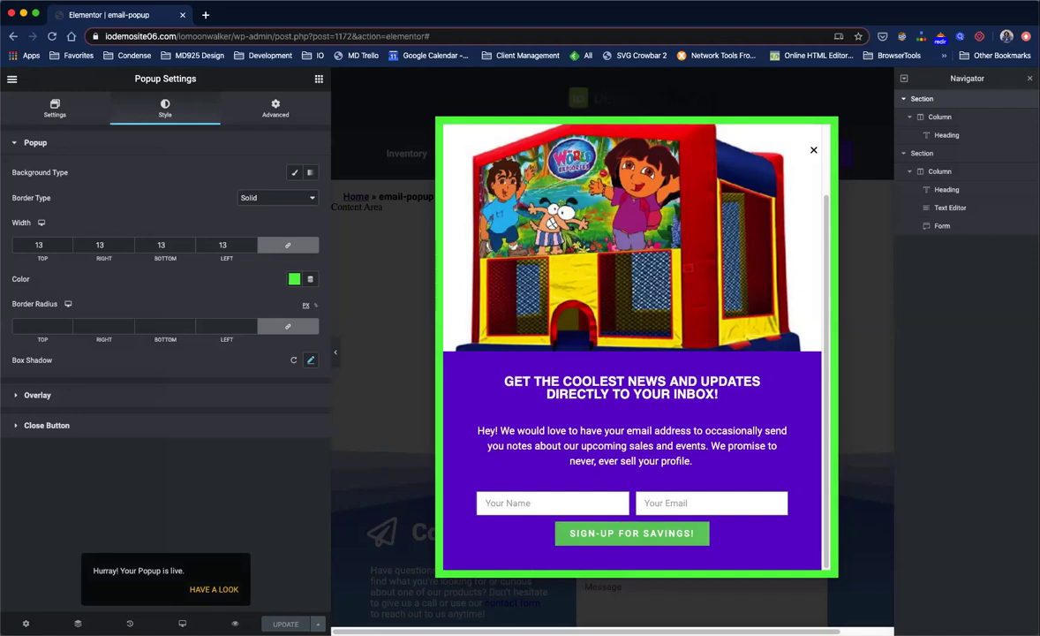
pyautogui.click(12, 79)
pyautogui.click(109, 418)
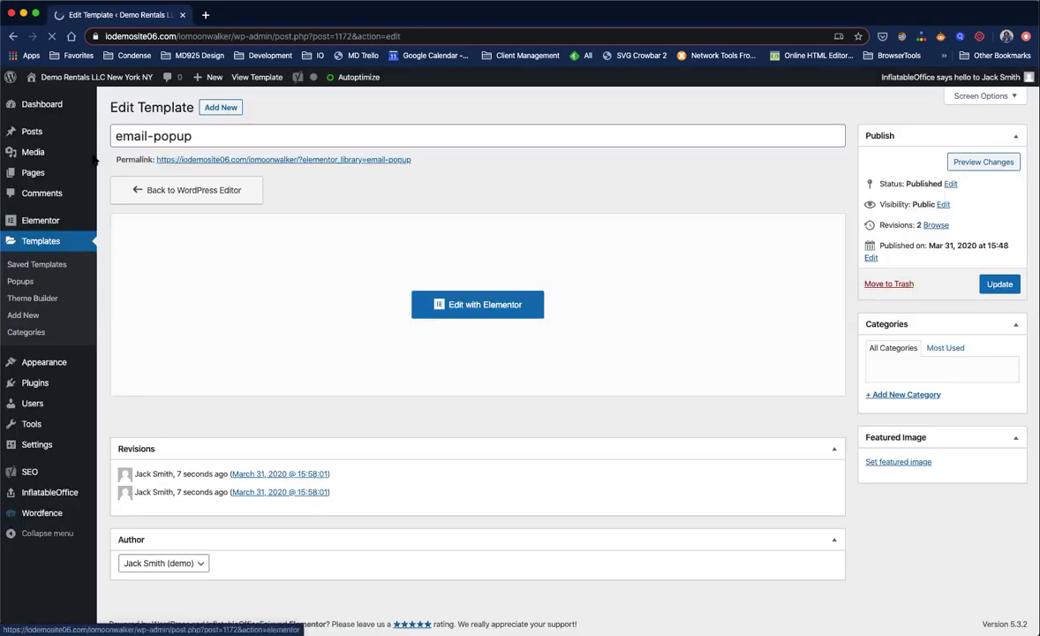
# - Open the live site from the admin bar's Visit Site link in a new tab
pyautogui.rightClick(55, 94)
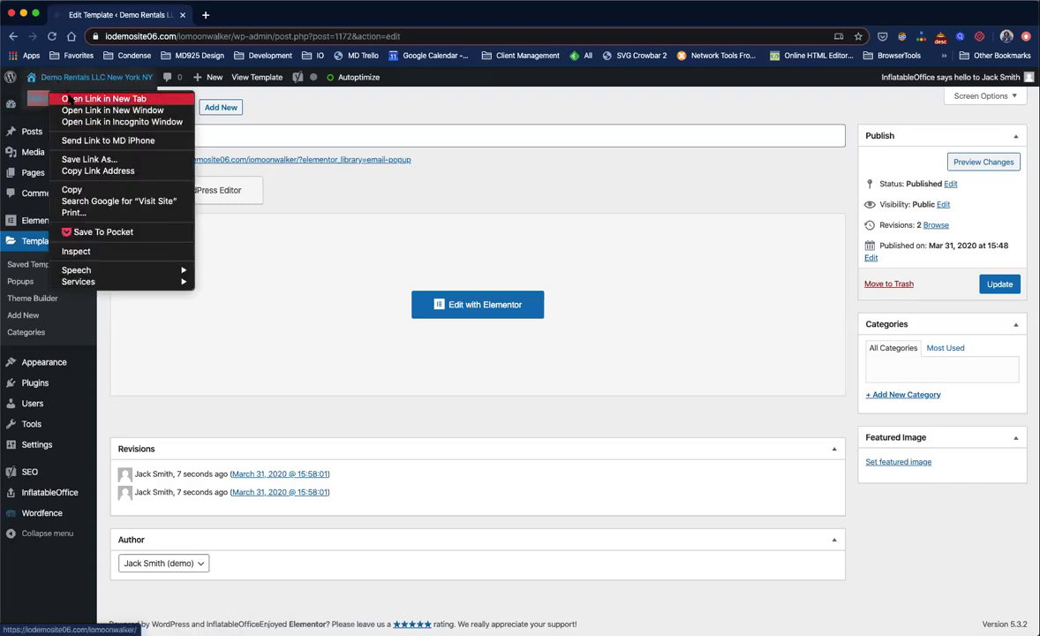
pyautogui.click(66, 97)
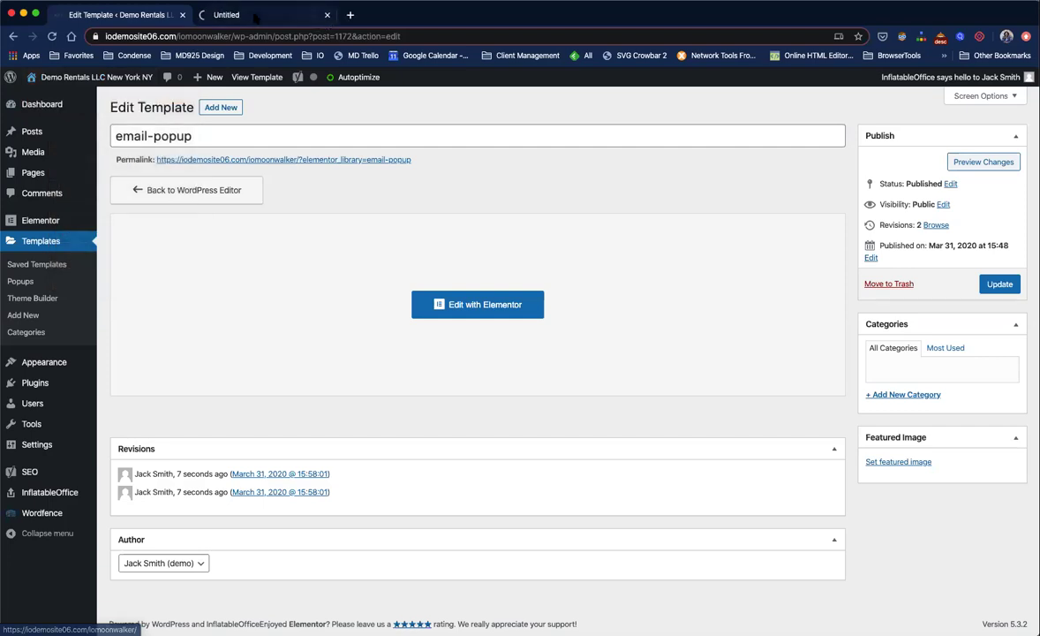
# - Switch to the new tab and scroll the Demo Rentals homepage until the popup appears
pyautogui.click(255, 16)
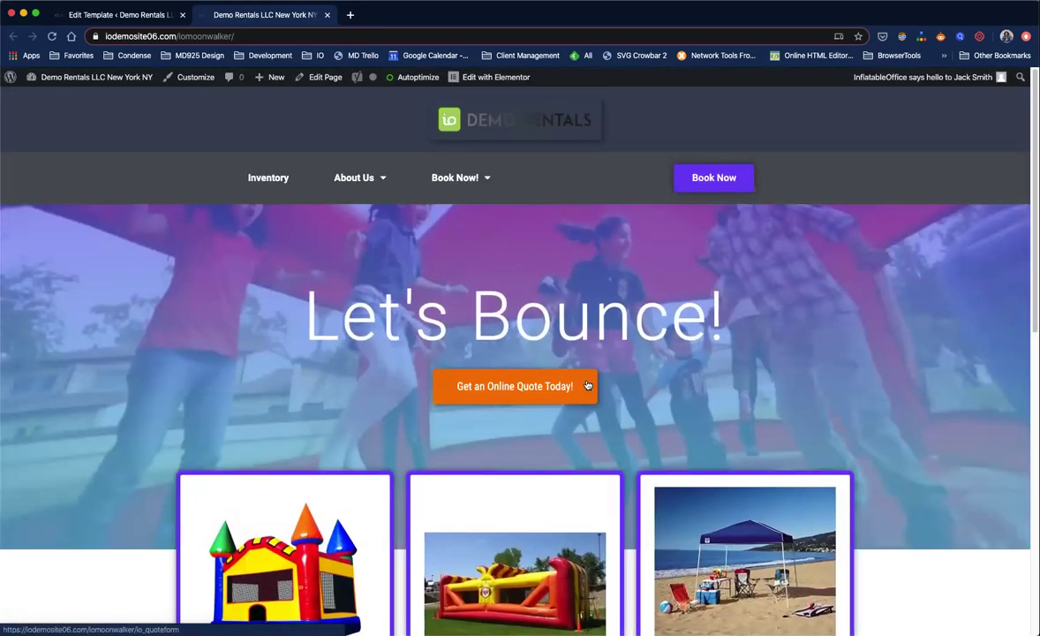
pyautogui.scroll(-5, 587, 386)
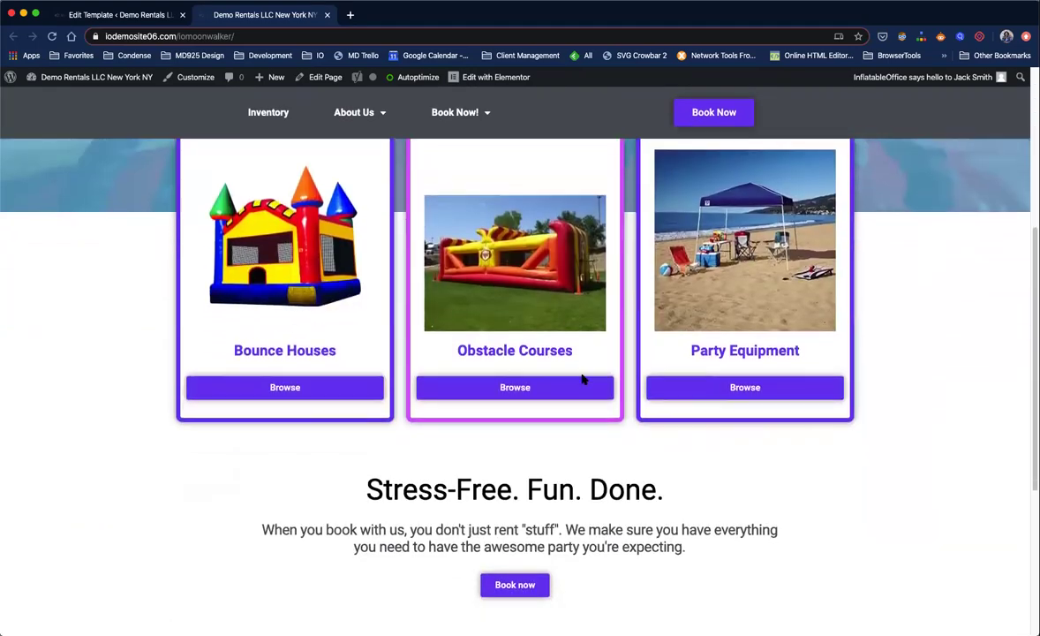
pyautogui.scroll(-2, 583, 378)
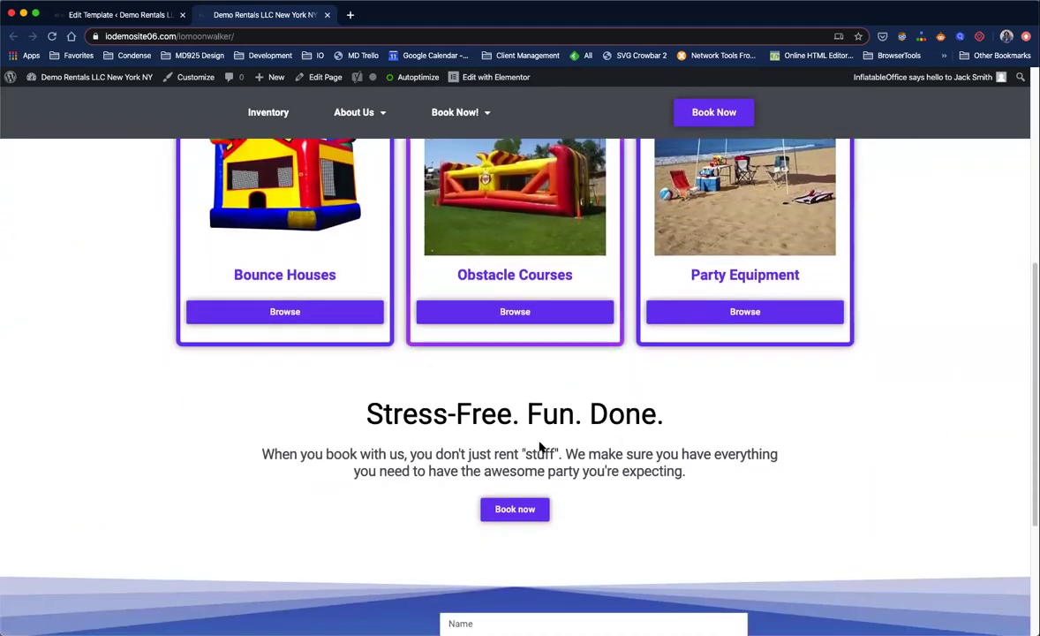
pyautogui.scroll(-5, 542, 446)
pyautogui.scroll(4, 538, 432)
pyautogui.scroll(2, 538, 431)
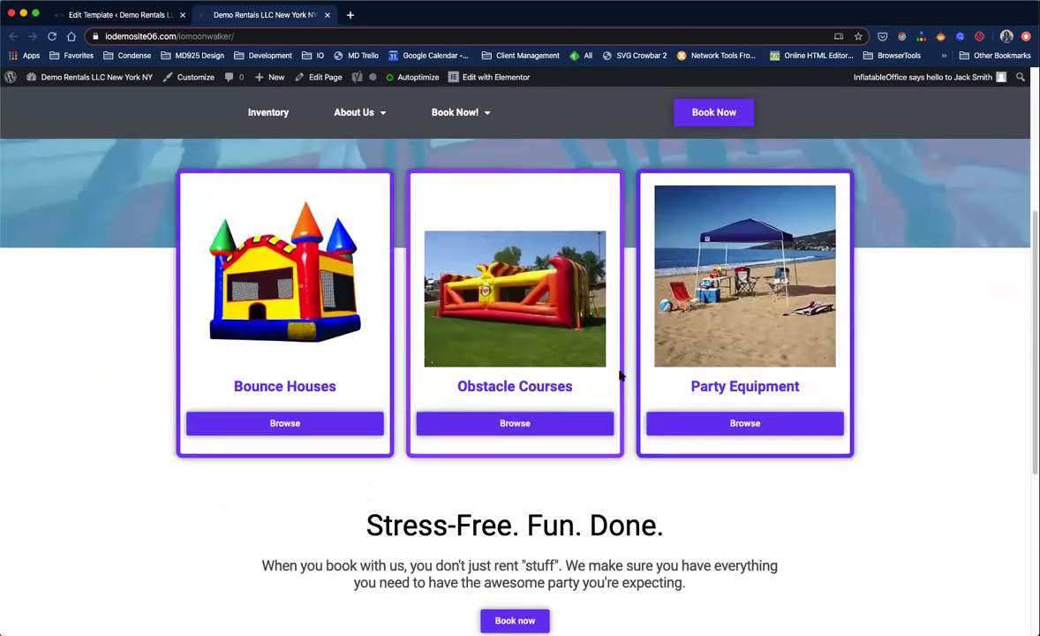
pyautogui.scroll(4, 624, 377)
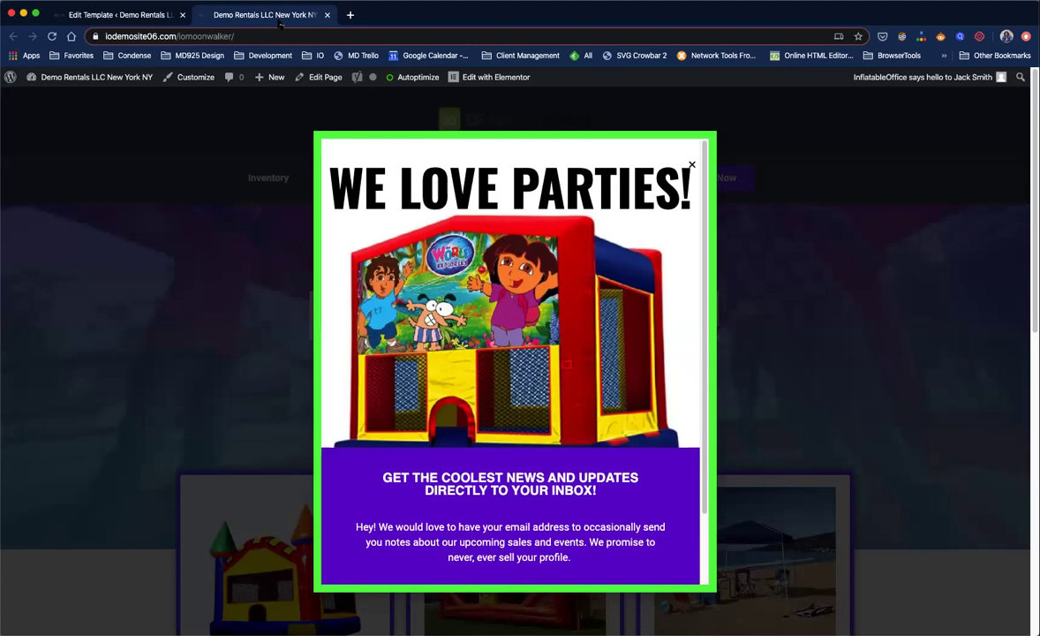
# - Dismiss the WE LOVE PARTIES! popup and bring up the Edit with Elementor template list
pyautogui.scroll(-1, 422, 336)
pyautogui.scroll(-4, 455, 435)
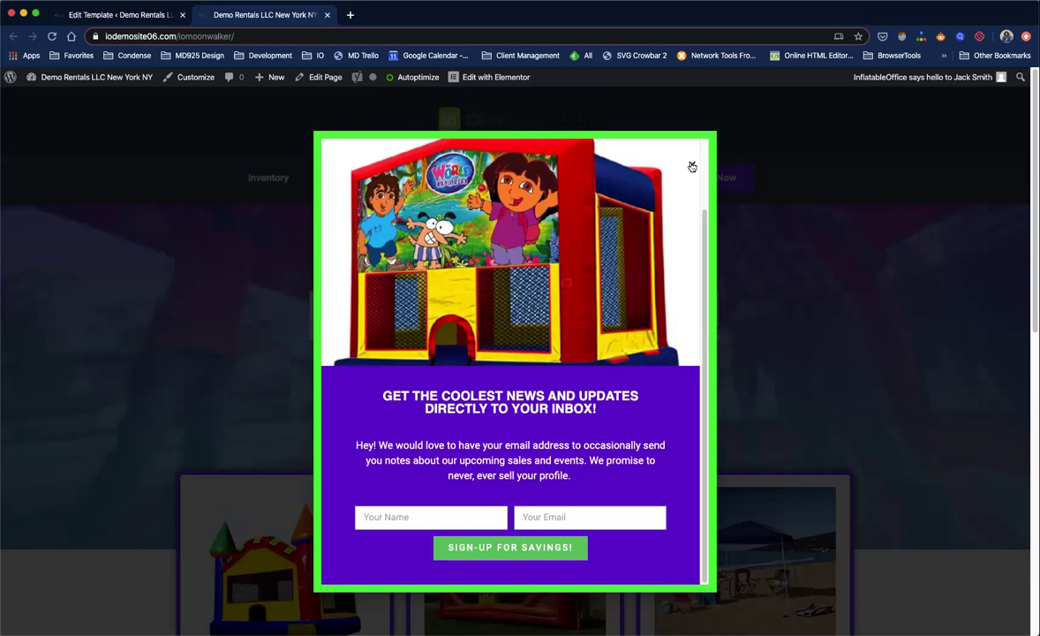
pyautogui.click(691, 166)
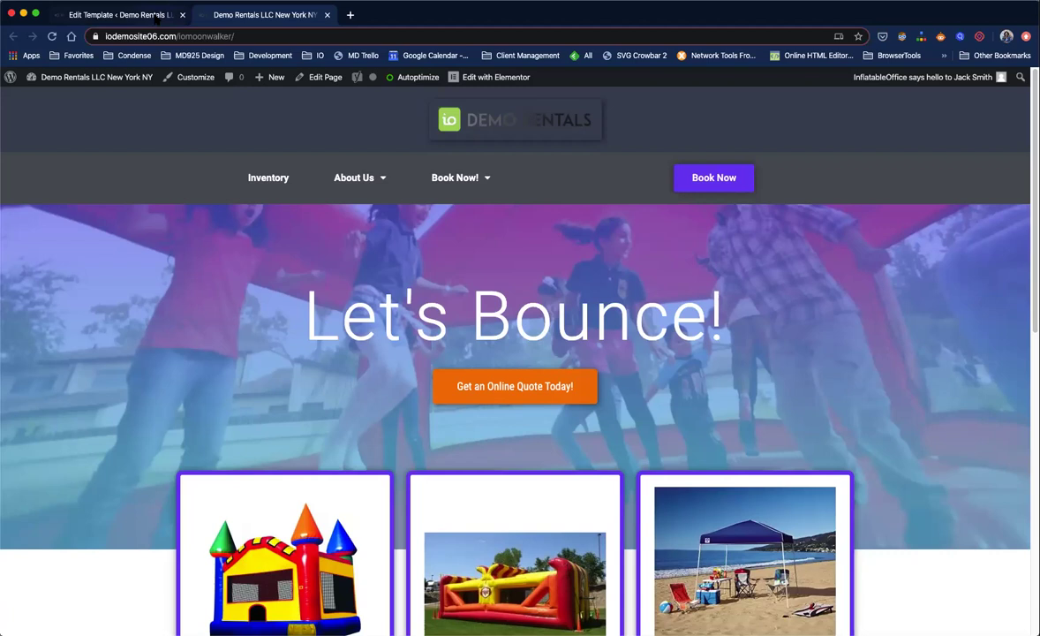
pyautogui.scroll(-1, 347, 284)
pyautogui.scroll(1, 347, 284)
pyautogui.moveTo(495, 78)
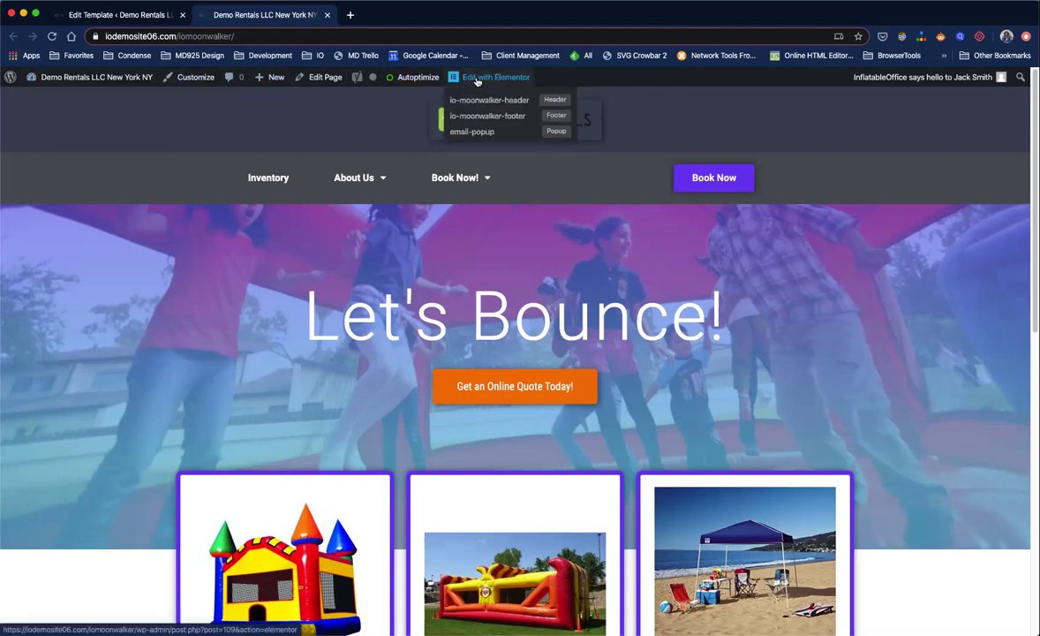
# - Load the email-popup template in Elementor from the Edit with Elementor dropdown
pyautogui.click(555, 135)
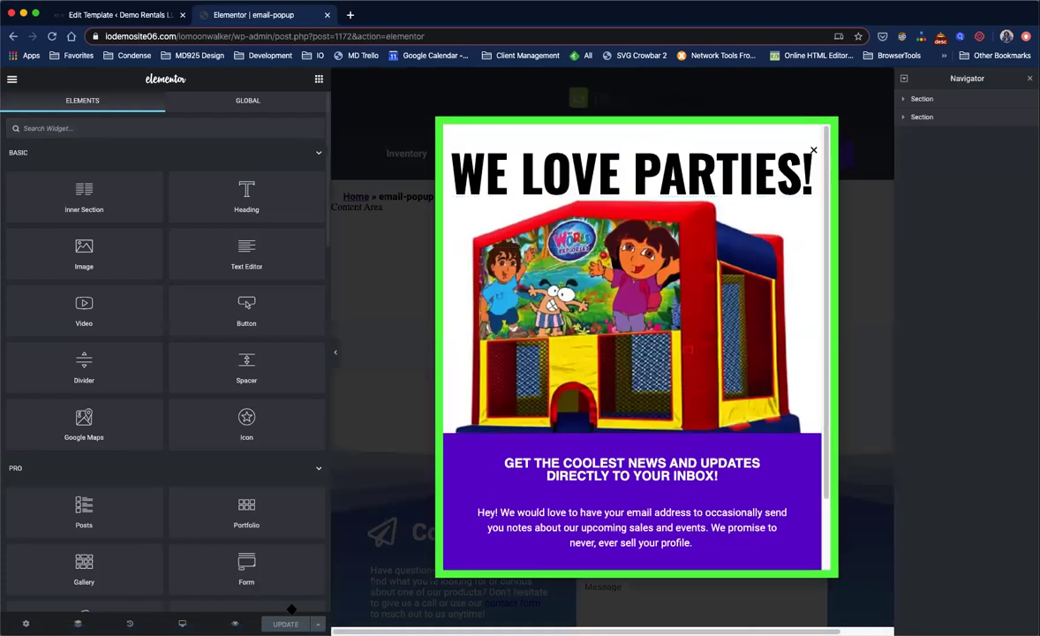
# - Set the popup trigger to On Scroll down at 50%, turn exit intent off, and save
pyautogui.click(317, 624)
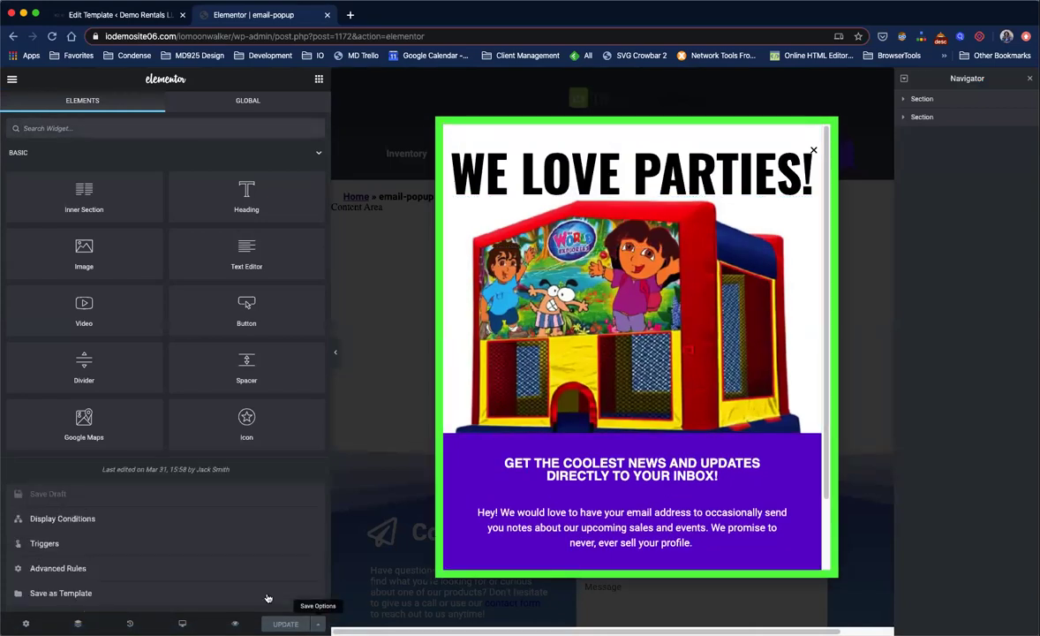
pyautogui.click(293, 542)
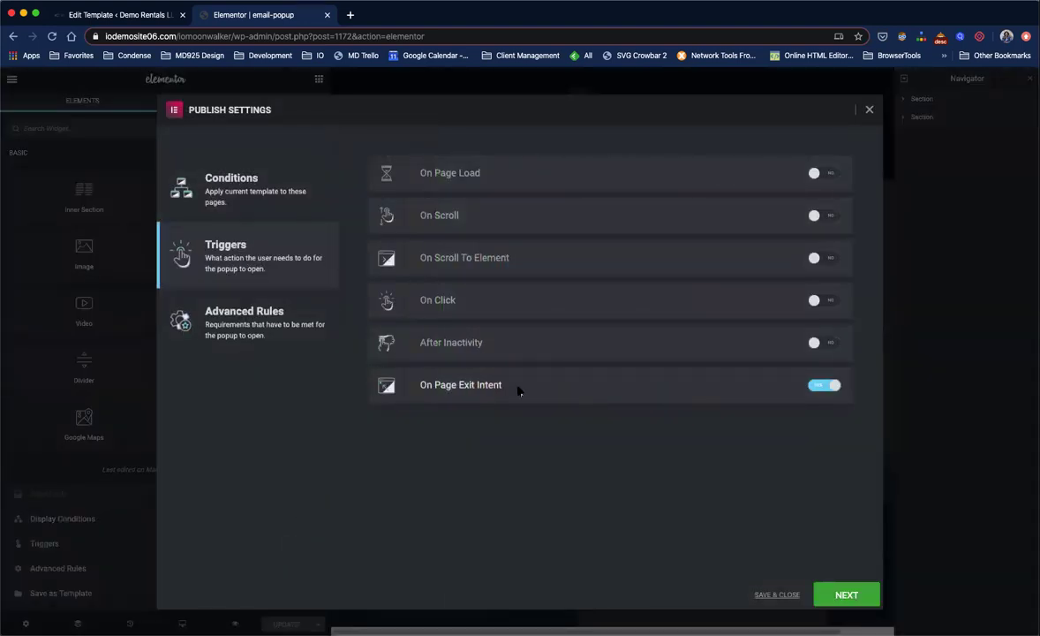
pyautogui.click(820, 386)
pyautogui.click(814, 216)
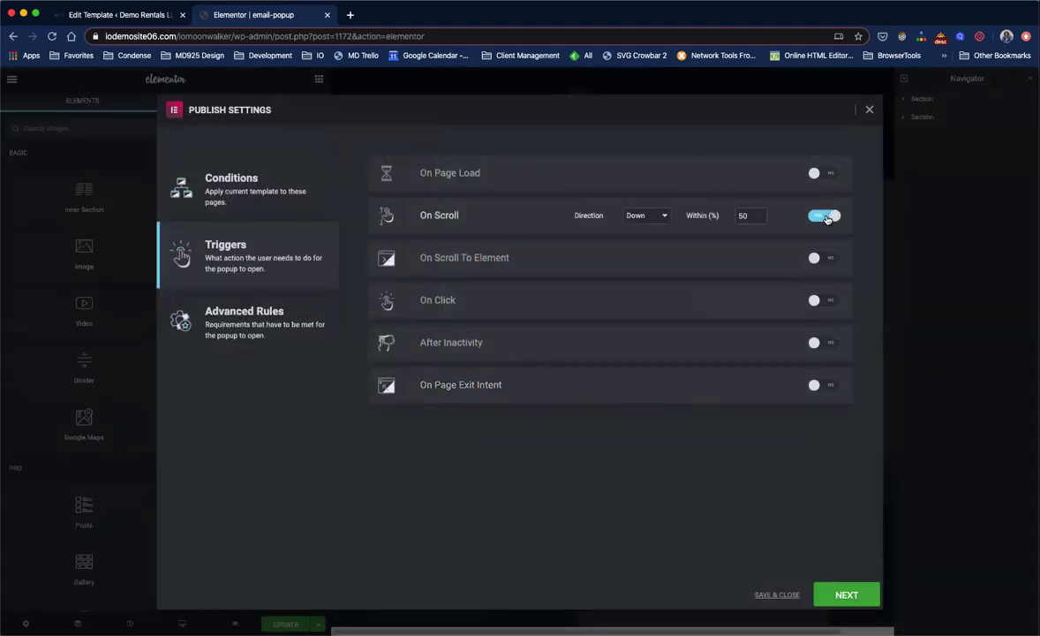
pyautogui.click(778, 596)
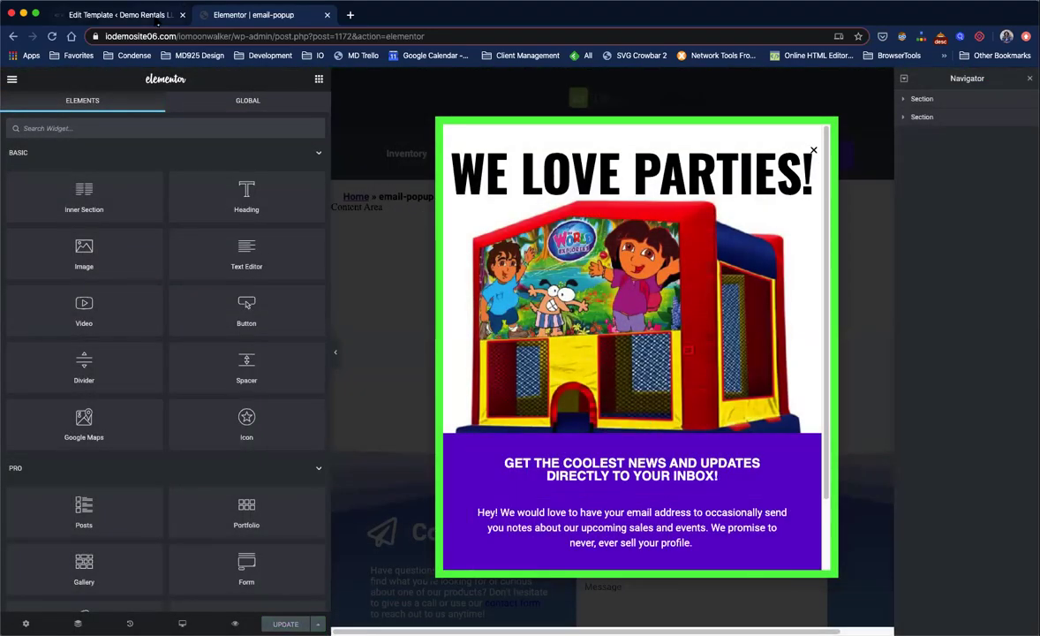
# - Open the site's Home page in a new tab, then bring back the popup's trigger settings
pyautogui.click(119, 15)
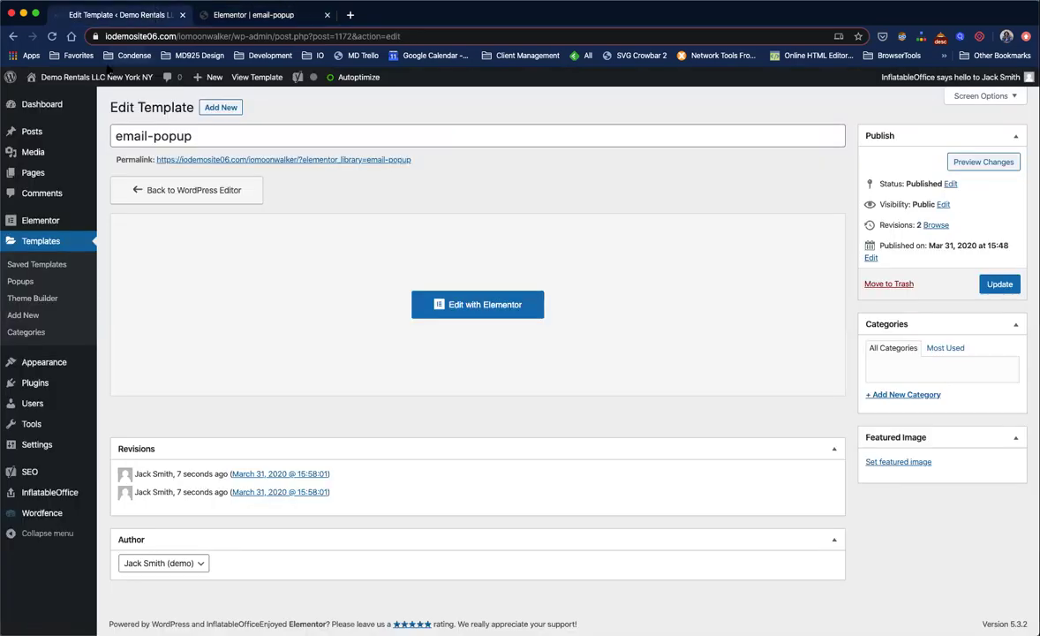
pyautogui.rightClick(34, 100)
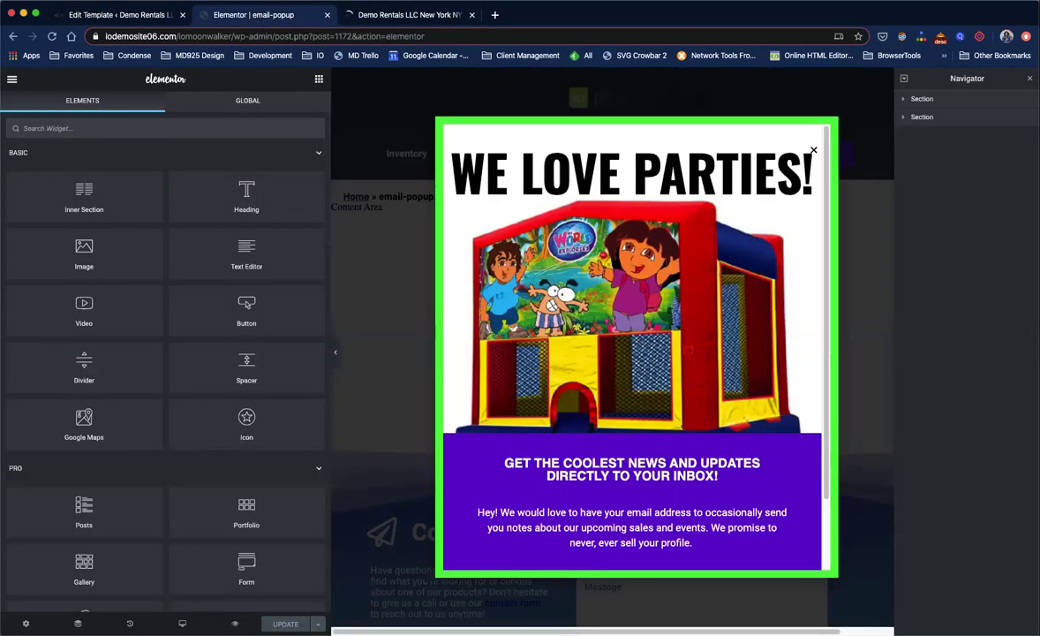
pyautogui.click(318, 624)
pyautogui.click(194, 541)
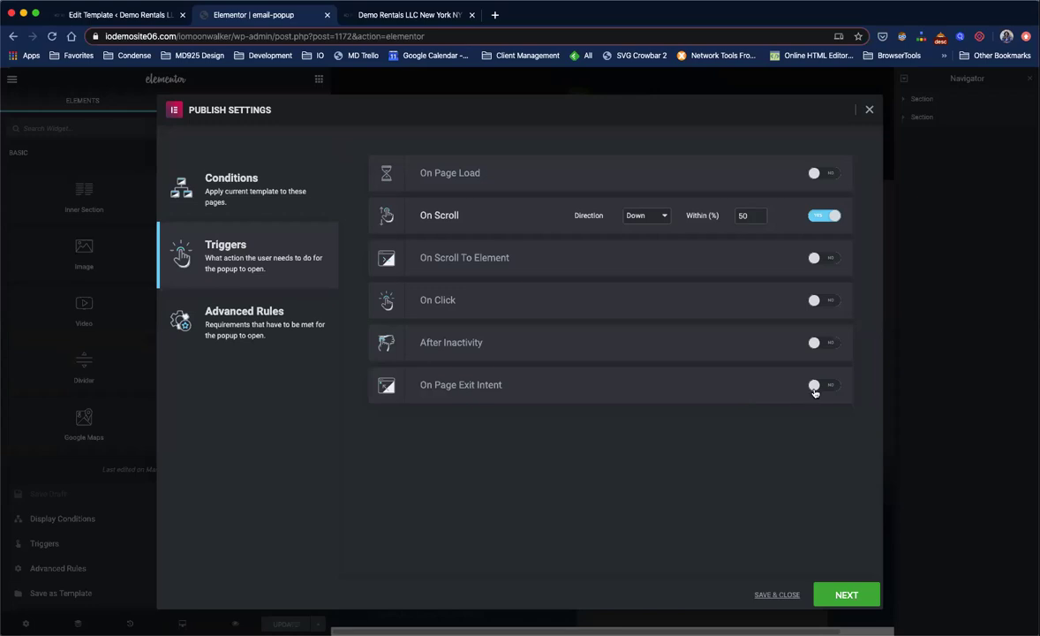
pyautogui.click(362, 16)
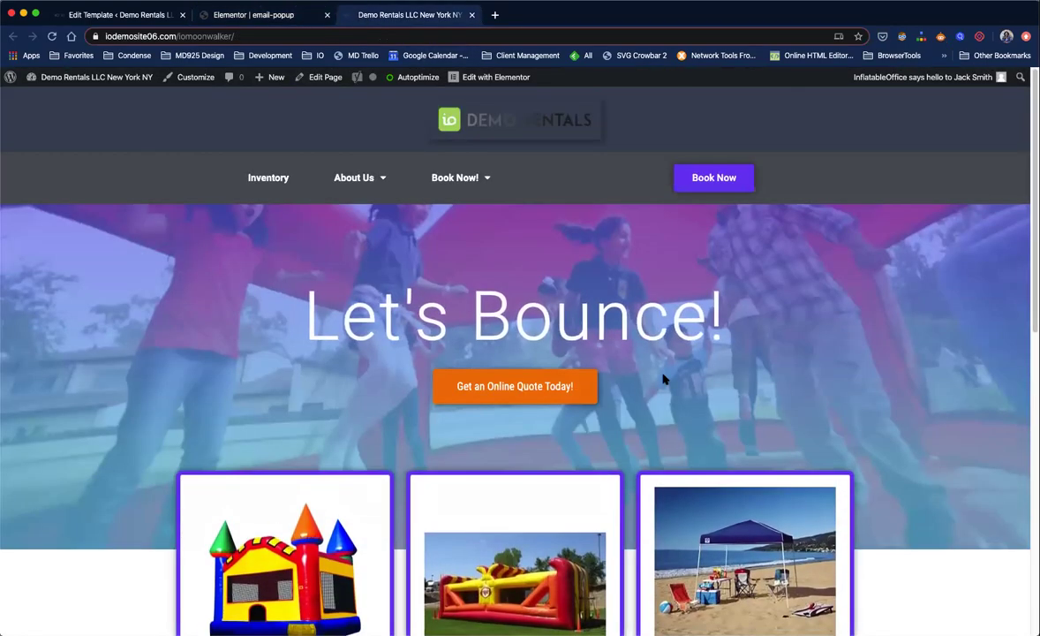
pyautogui.scroll(-3, 664, 380)
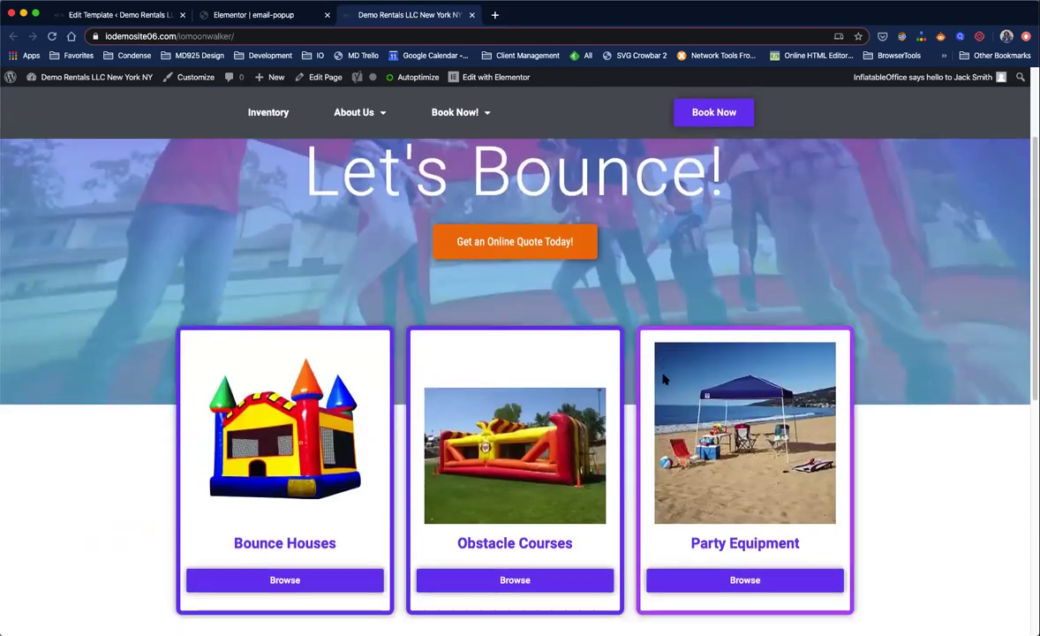
pyautogui.scroll(-3, 662, 380)
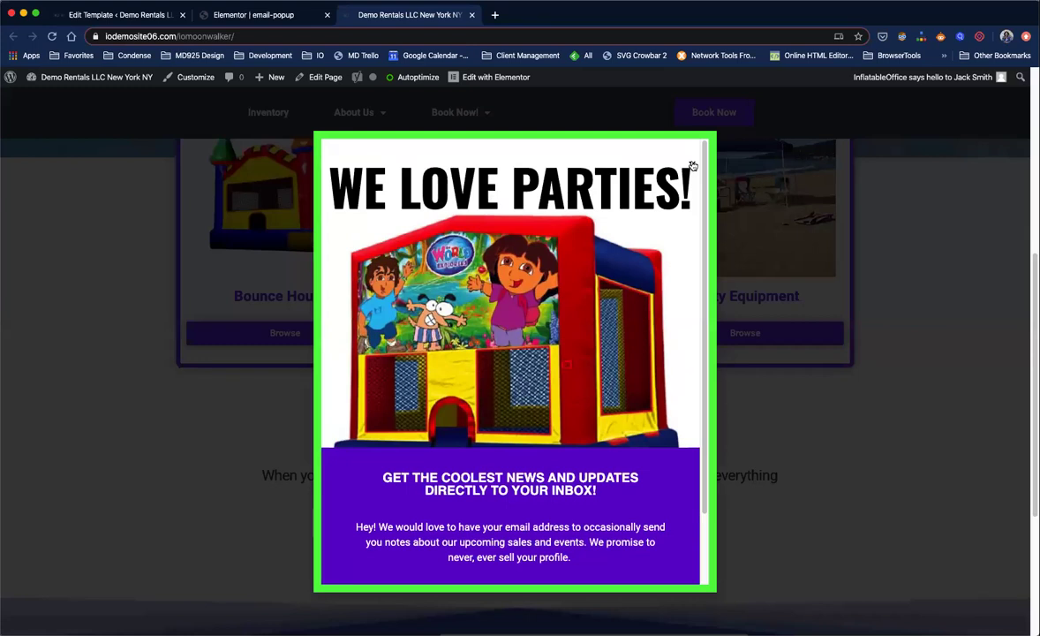
pyautogui.scroll(-2, 692, 167)
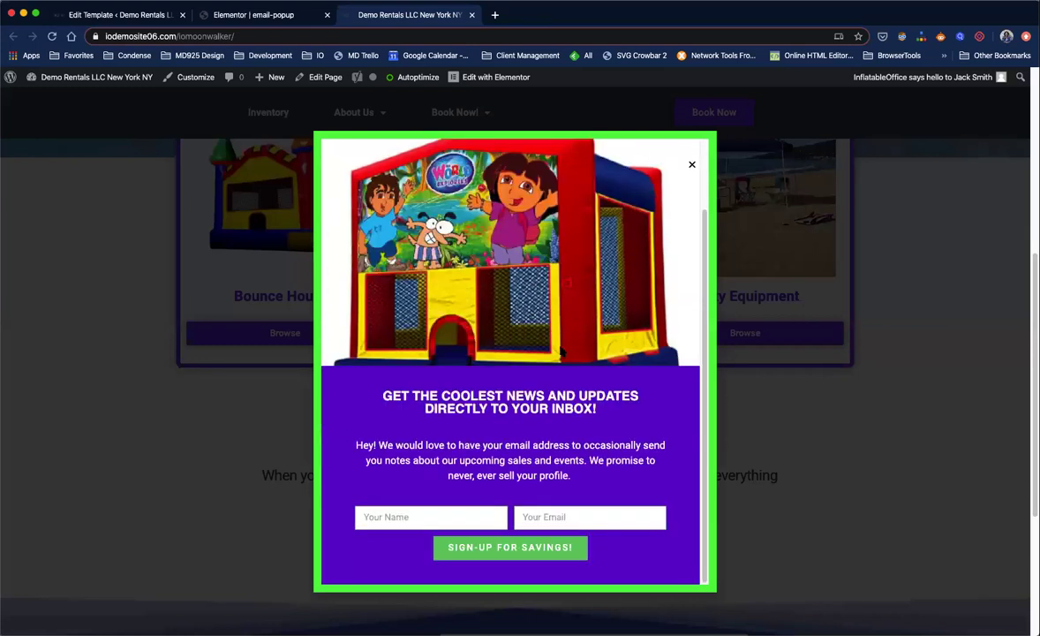
pyautogui.click(692, 167)
pyautogui.scroll(-5, 574, 406)
pyautogui.scroll(10, 548, 468)
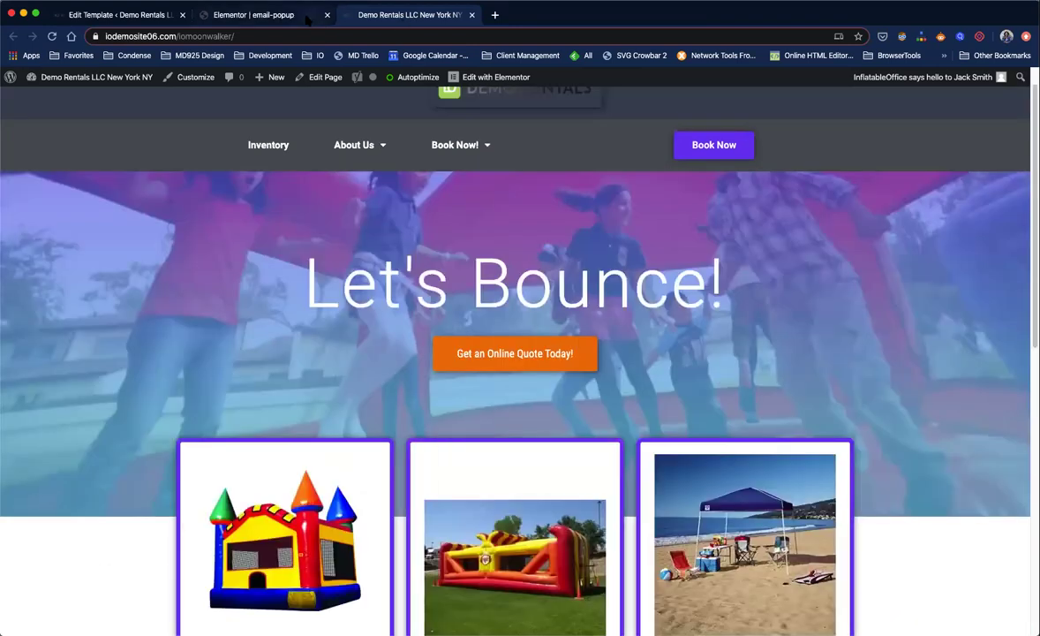
# - Back in the popup editor, add a second display condition of type Singular
pyautogui.click(265, 15)
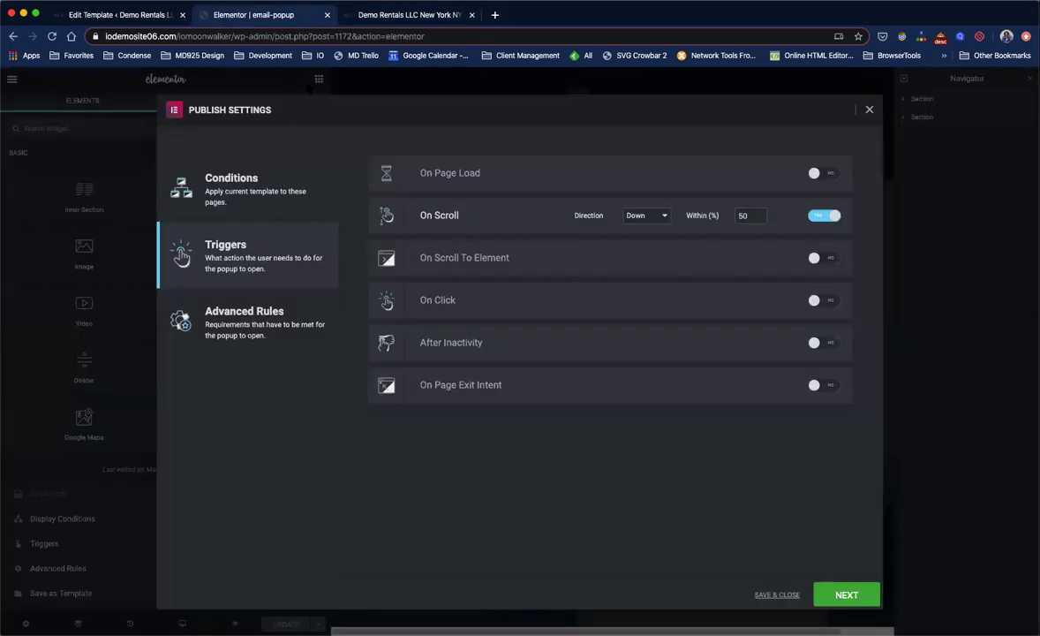
pyautogui.click(302, 197)
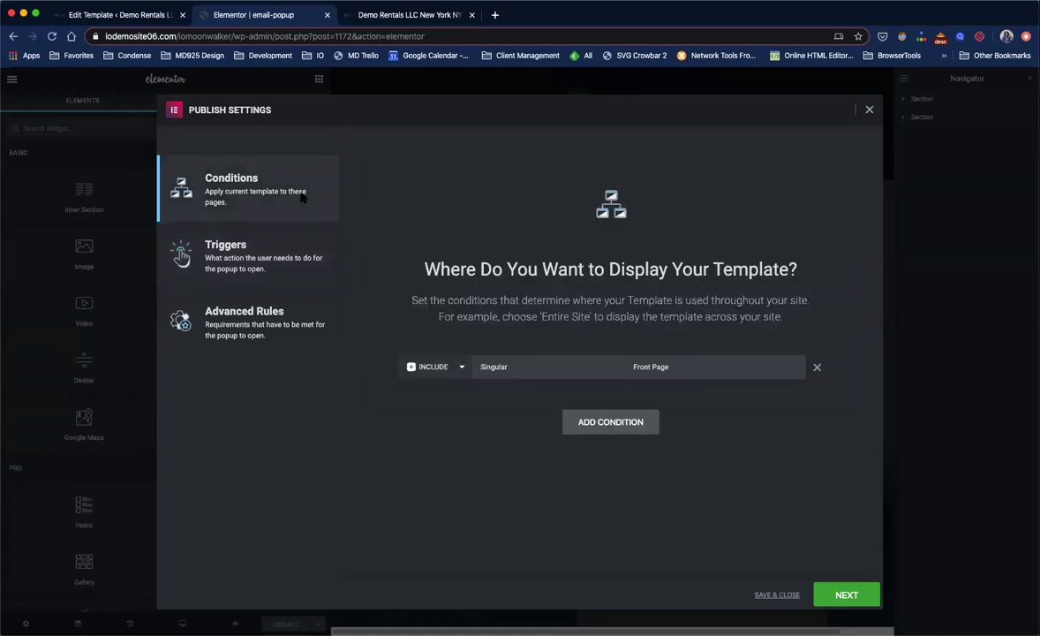
pyautogui.click(594, 430)
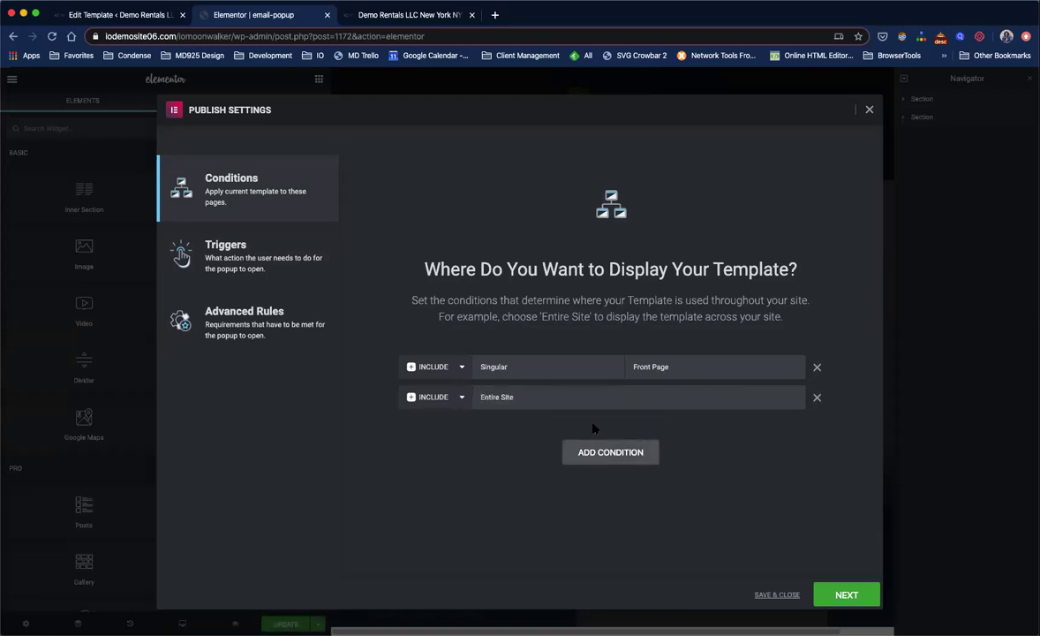
pyautogui.click(513, 398)
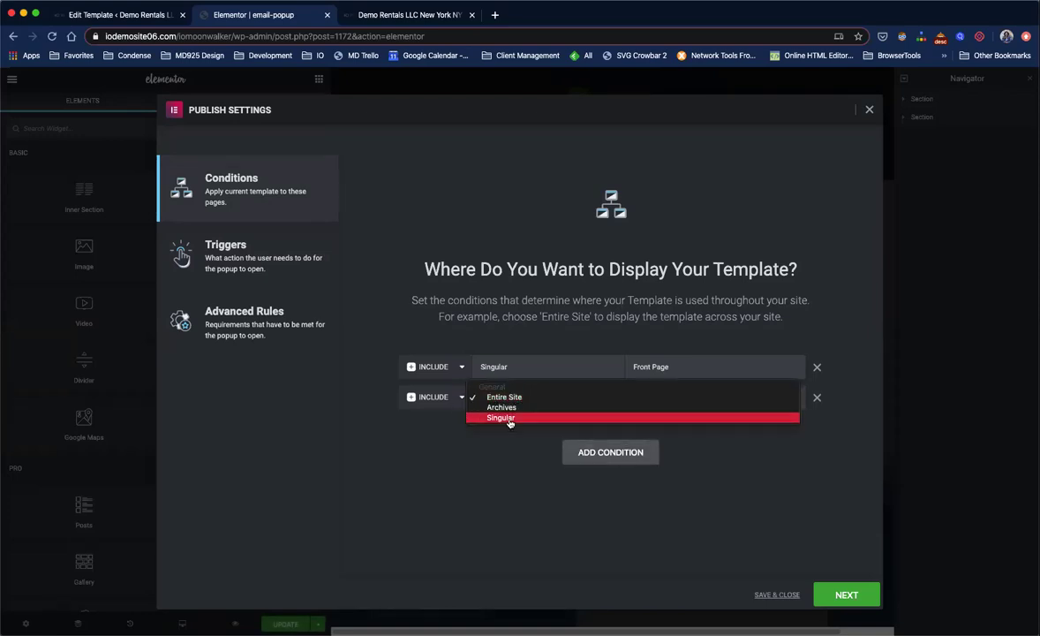
pyautogui.click(509, 418)
# - Limit the new condition to Pages > Quote Form and save the display conditions
pyautogui.click(706, 398)
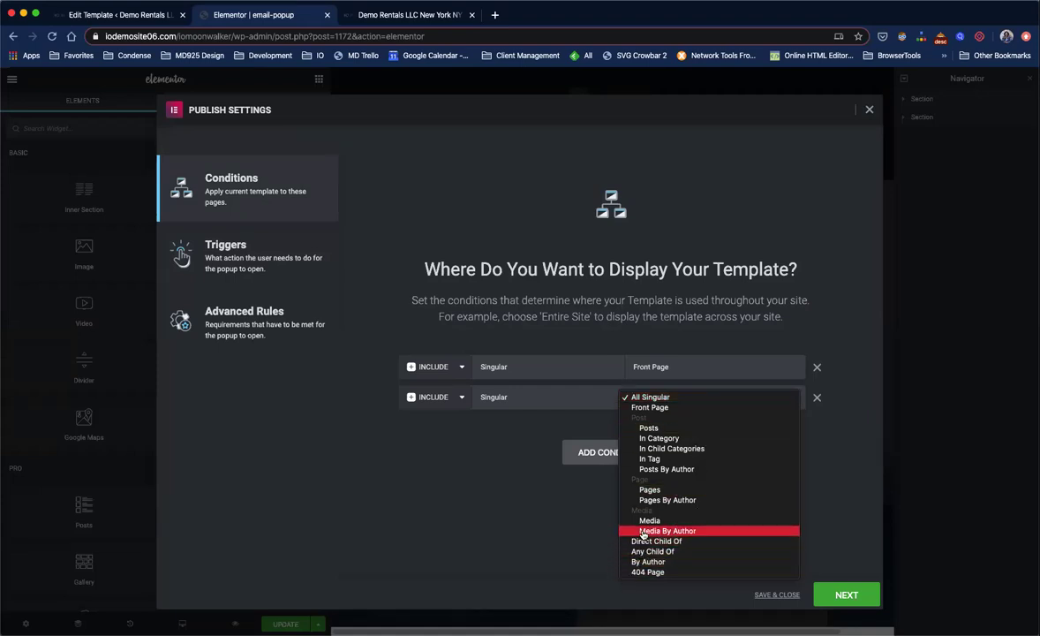
pyautogui.click(647, 489)
pyautogui.click(731, 396)
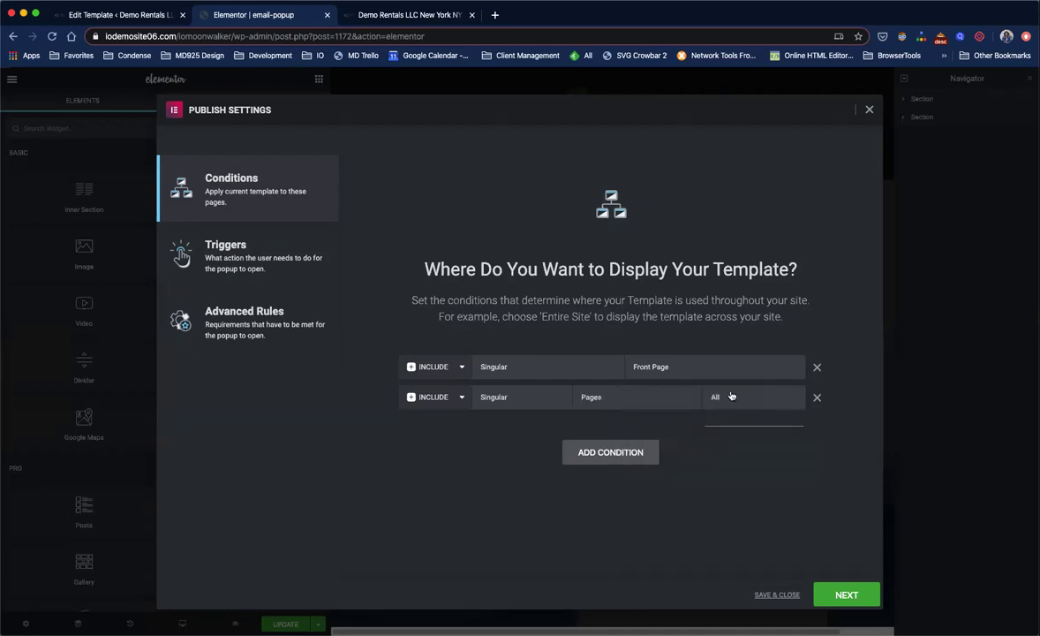
pyautogui.write('qu')
pyautogui.press('BackSpace')
pyautogui.press('BackSpace')
pyautogui.press('BackSpace')
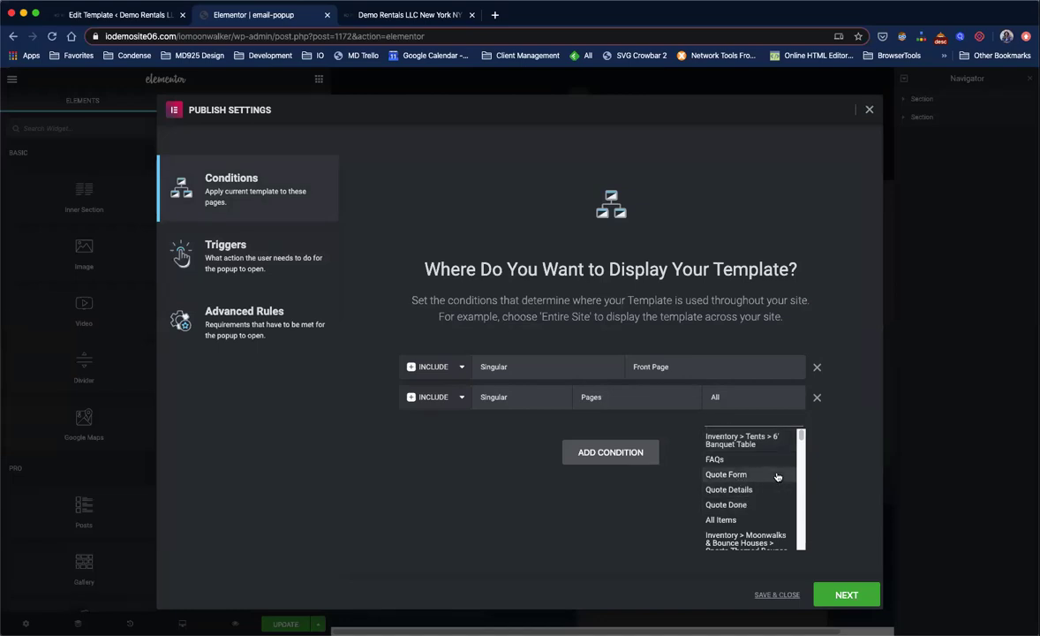
pyautogui.click(726, 475)
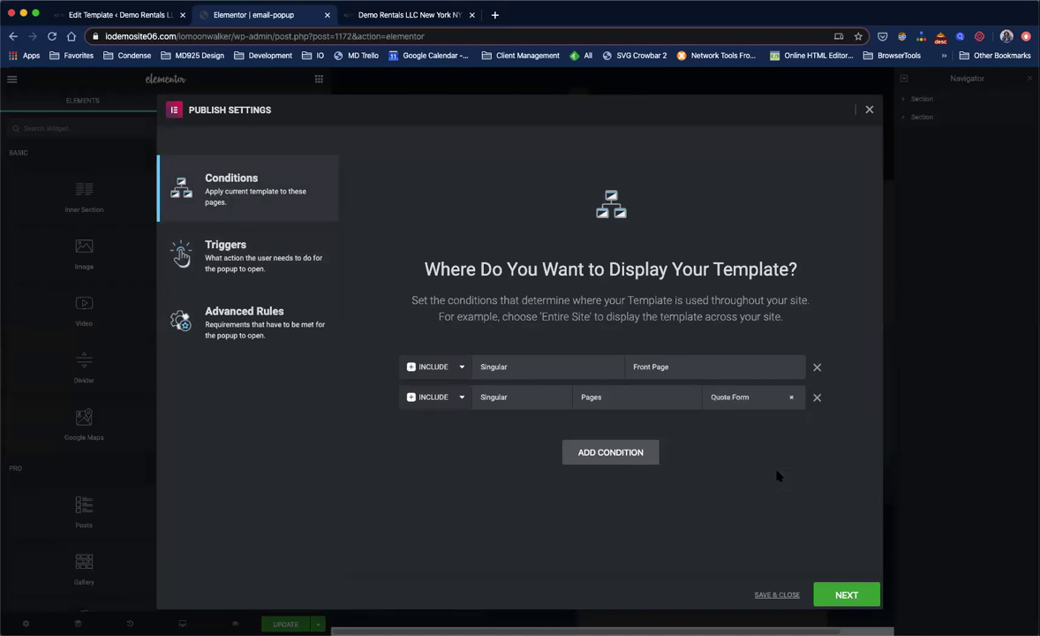
pyautogui.click(769, 596)
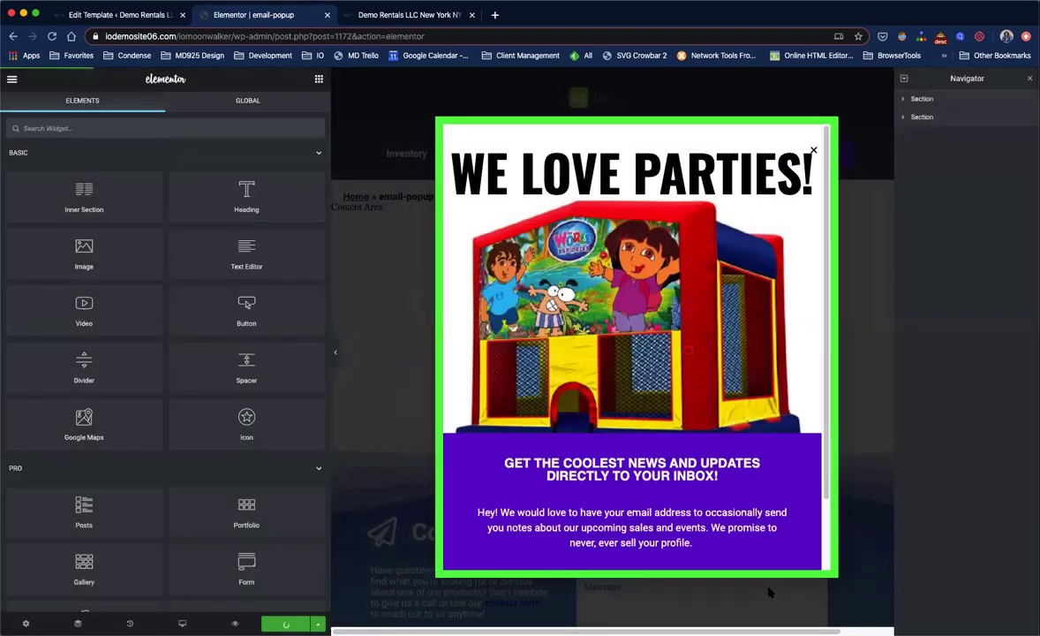
pyautogui.click(361, 18)
pyautogui.click(50, 37)
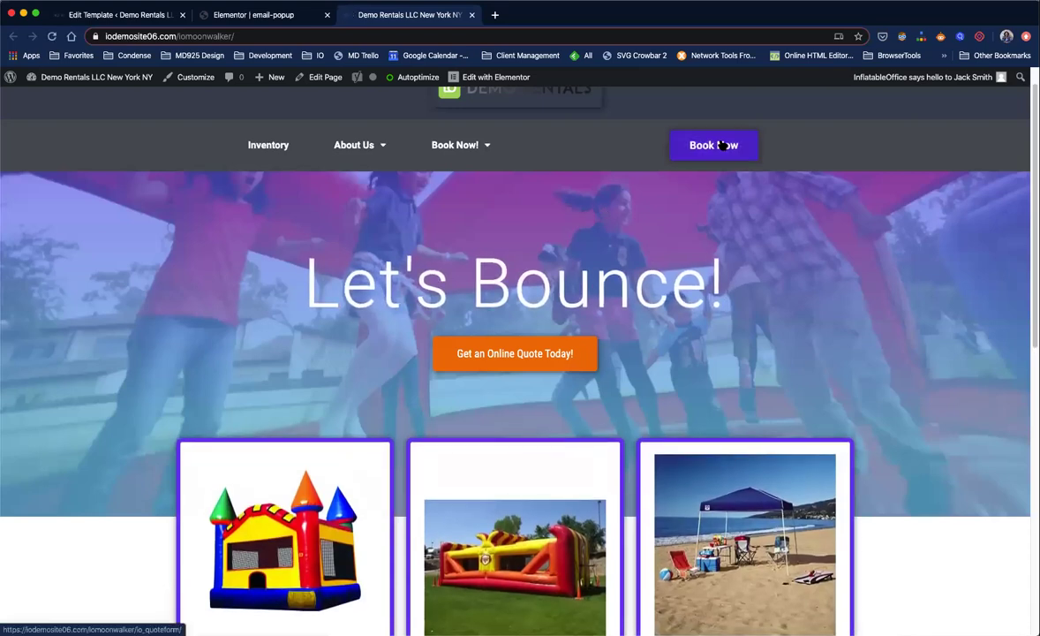
pyautogui.click(723, 145)
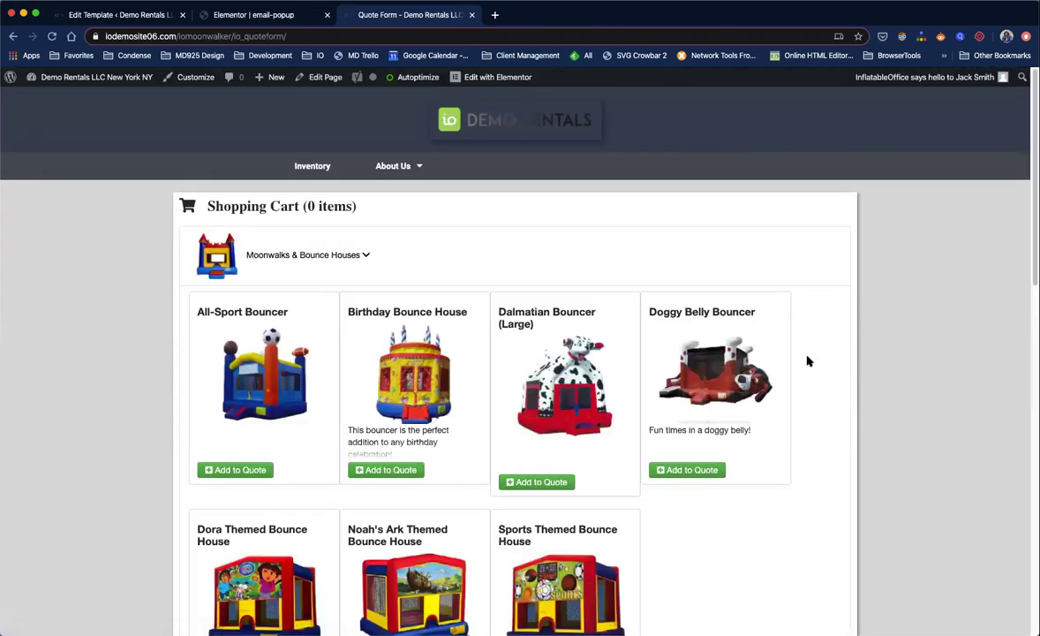
pyautogui.scroll(-3, 807, 360)
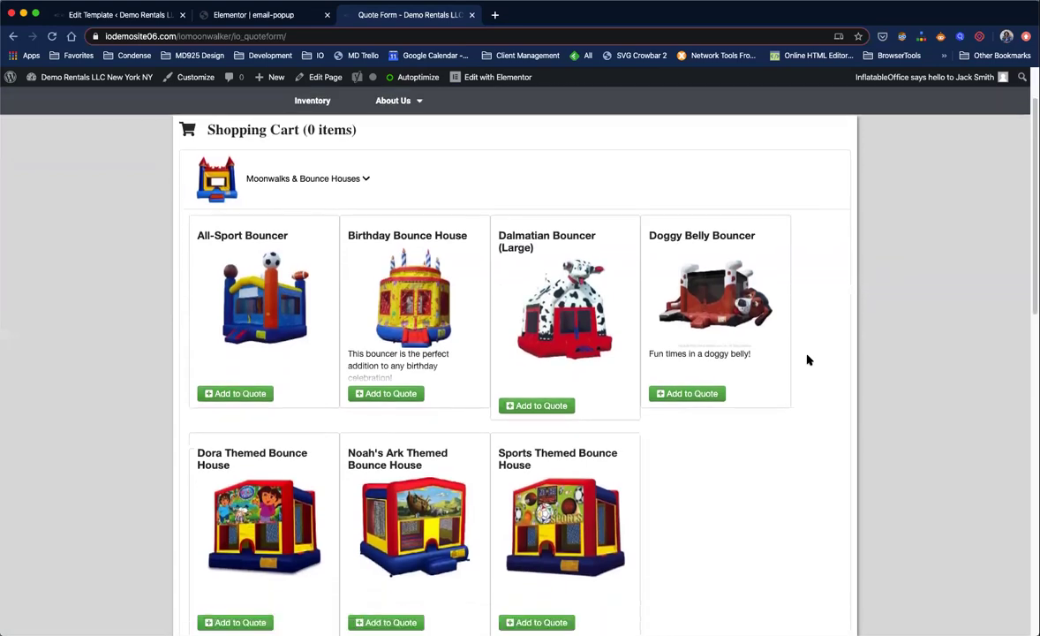
pyautogui.scroll(-5, 807, 360)
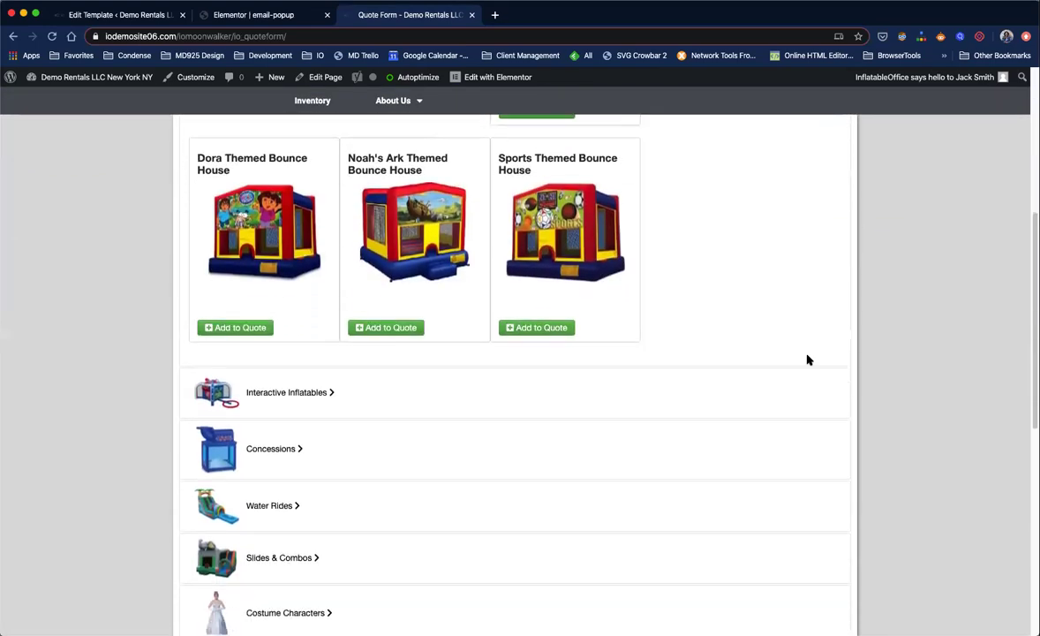
pyautogui.scroll(-2, 806, 355)
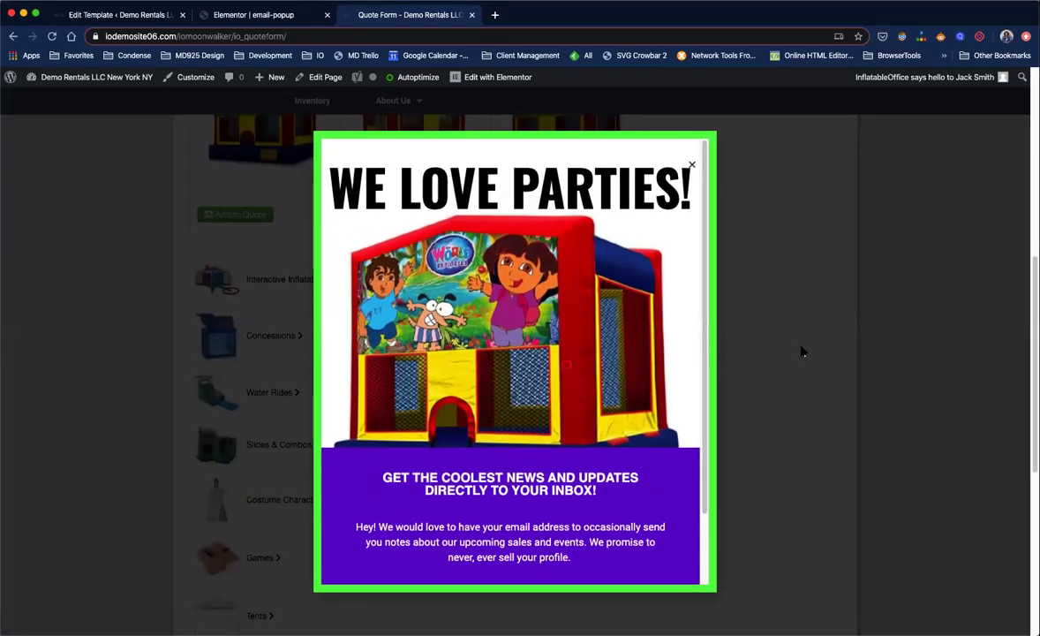
pyautogui.click(692, 166)
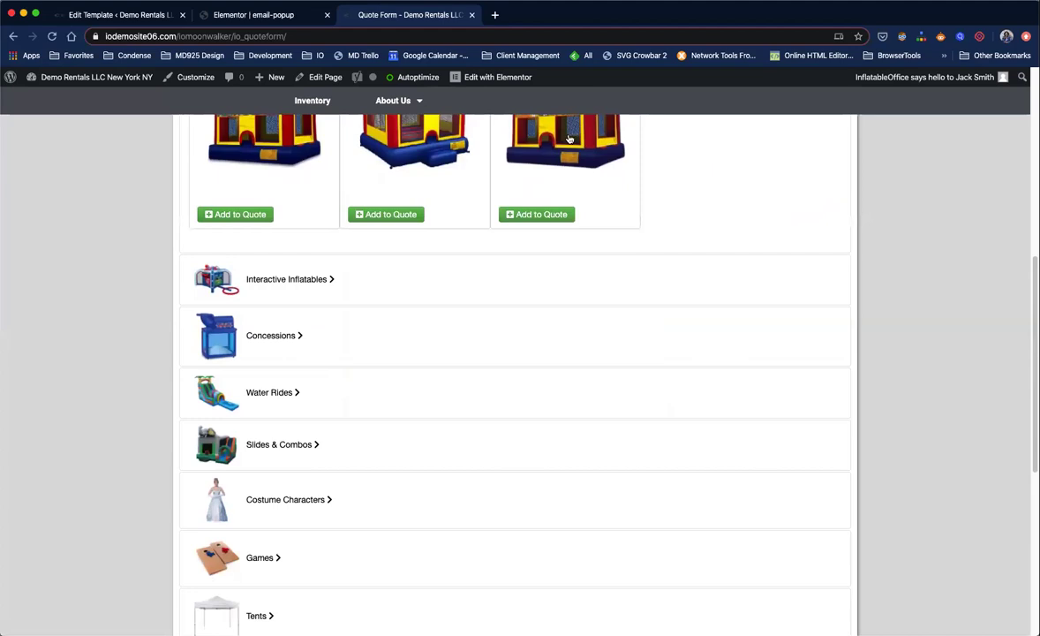
pyautogui.click(285, 14)
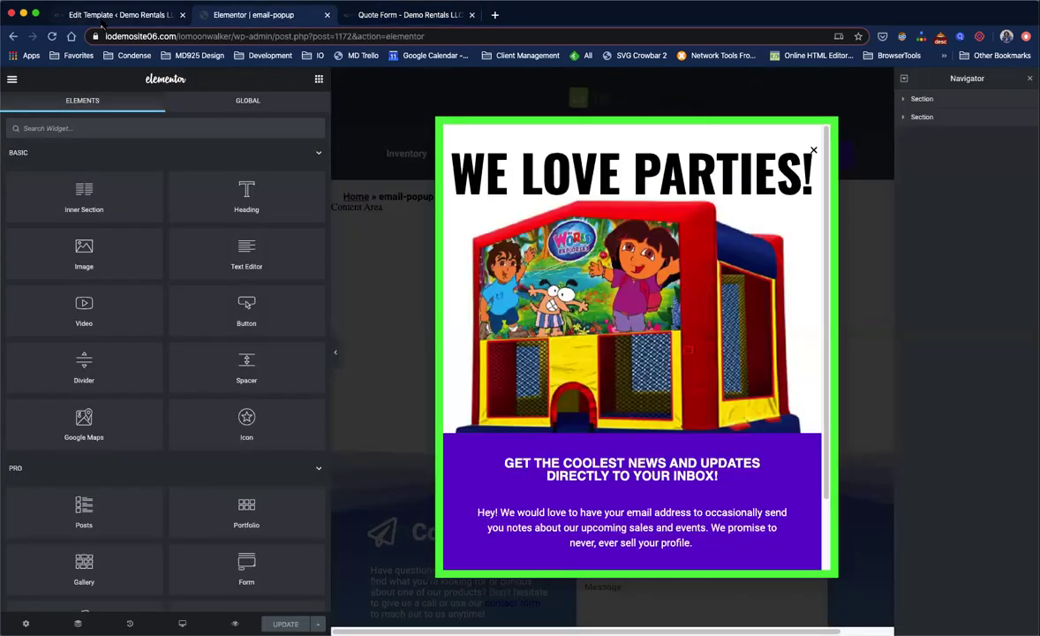
# - Go from the email-popup Edit Template screen to the WordPress Dashboard
pyautogui.click(104, 16)
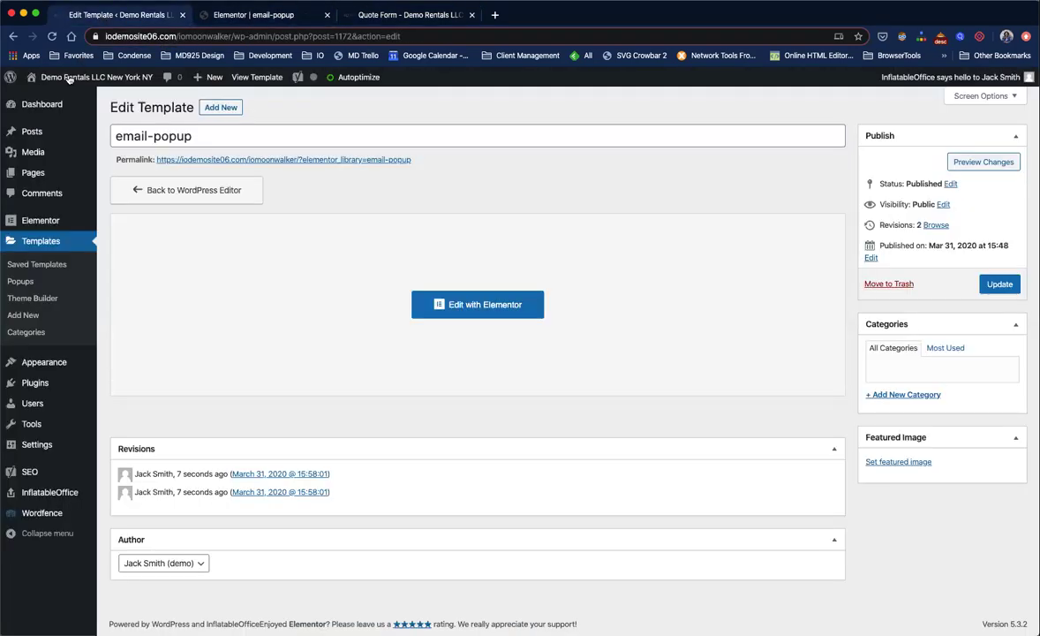
pyautogui.click(46, 105)
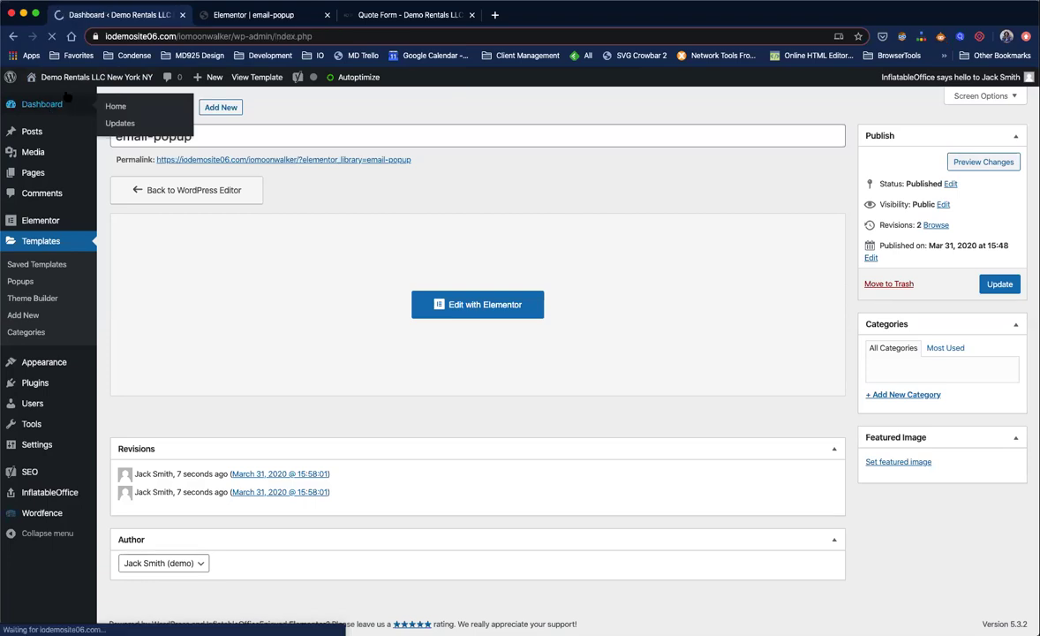